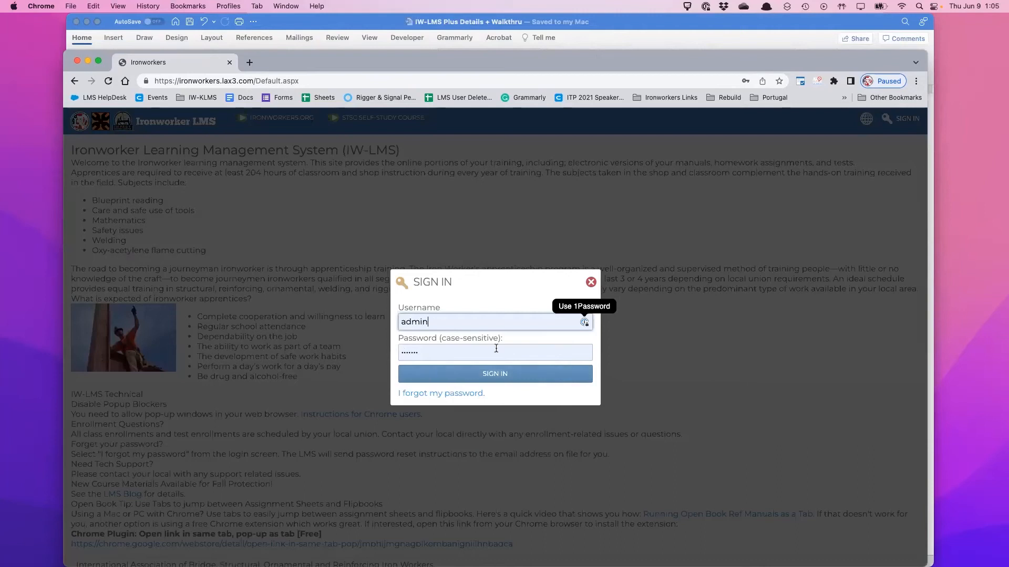
- Sign in to reach My Dashboard, then open the Users & Groups panel
{"action": "left_click", "coordinate": [507, 378]}
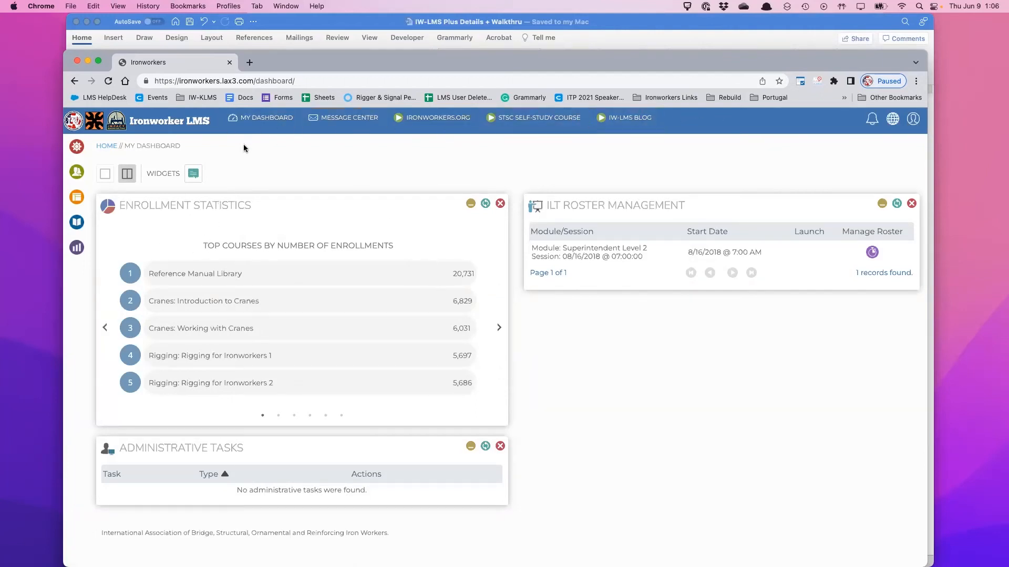
{"action": "left_click", "coordinate": [78, 175]}
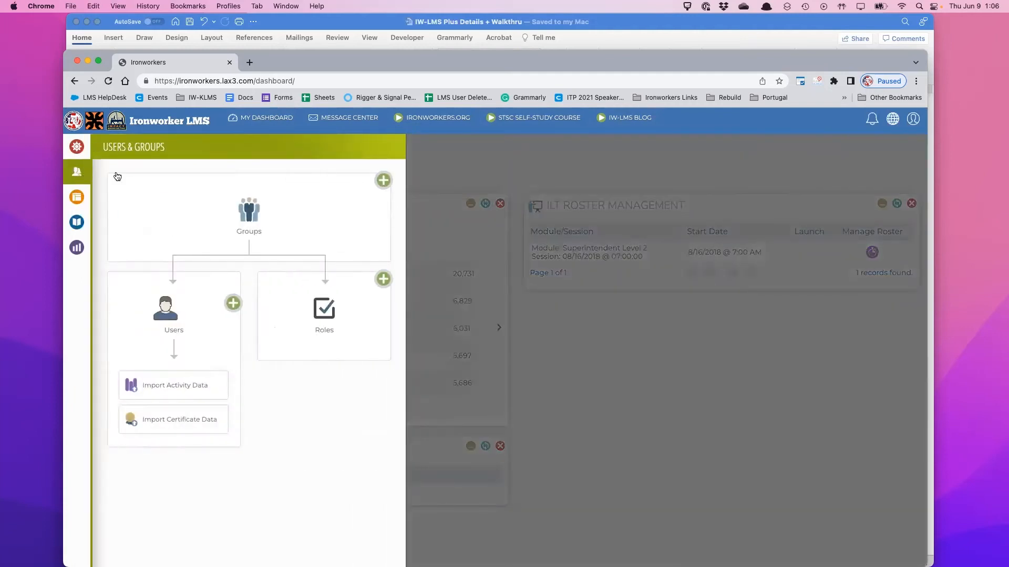
- Search the Users page by the account holder's surname, returning 4 of 17,951 accounts
{"action": "left_click", "coordinate": [170, 317]}
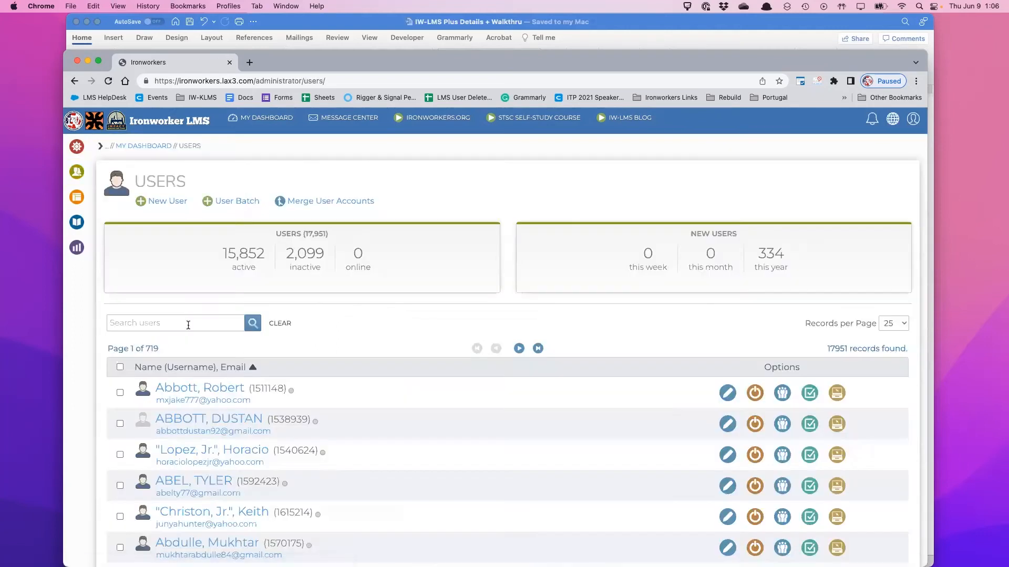
{"action": "left_click", "coordinate": [189, 323]}
{"action": "type", "text": "collart"}
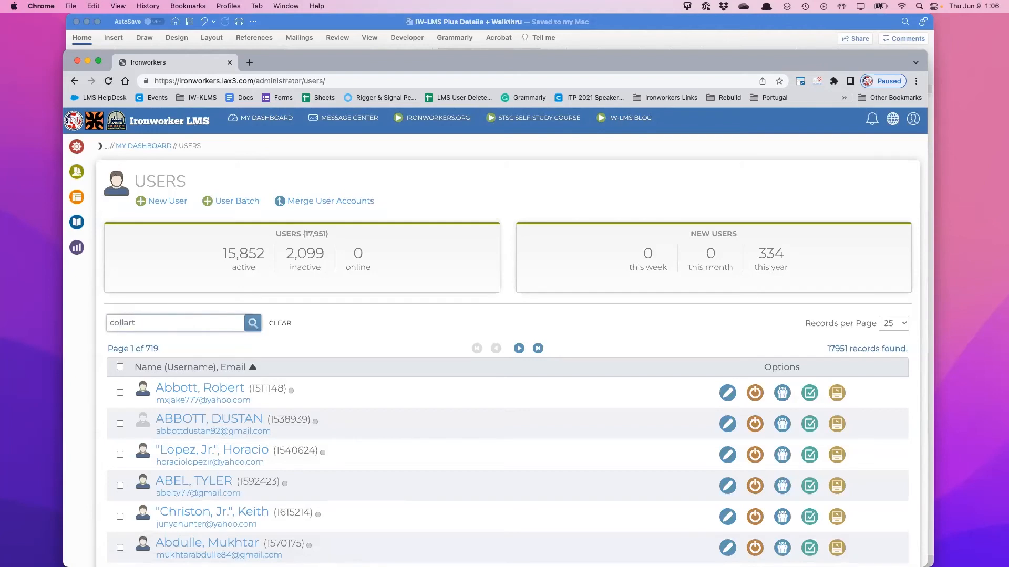
{"action": "left_click", "coordinate": [250, 324]}
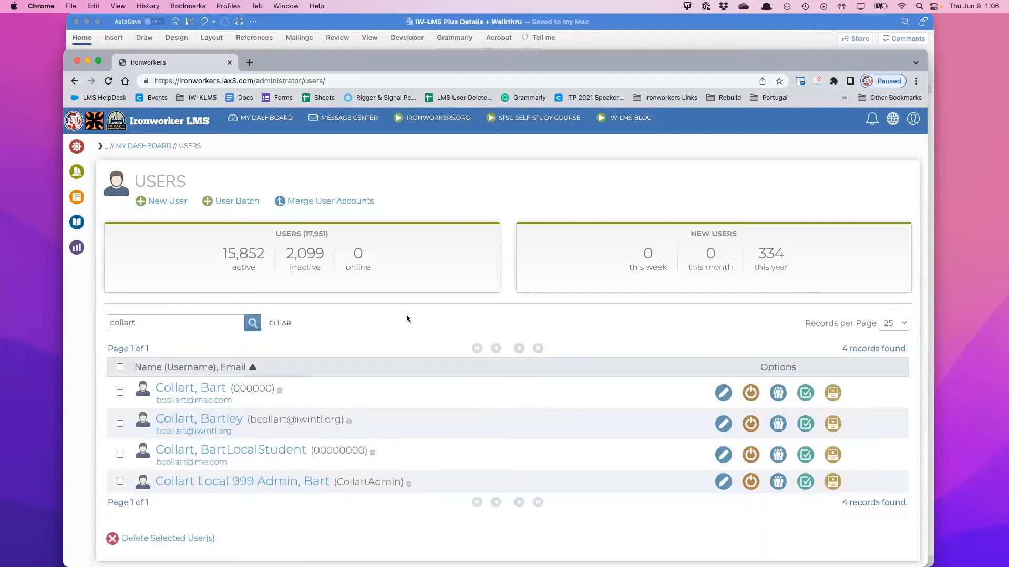
{"action": "scroll", "coordinate": [405, 315], "scroll_direction": "down", "scroll_amount": 1}
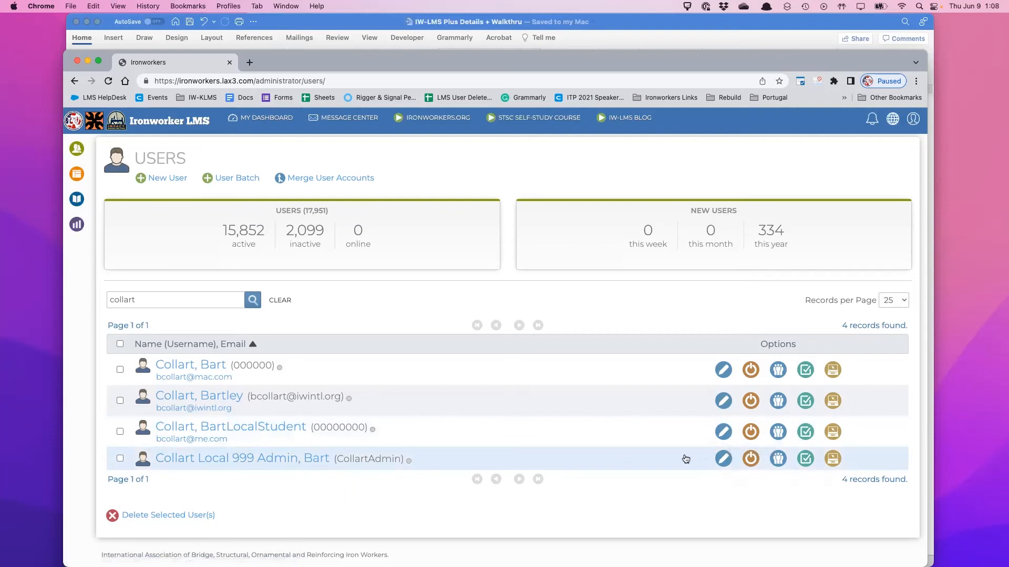
- Impersonate the local admin account, confirm it in the profile menu, and open its My Dashboard
{"action": "left_click", "coordinate": [751, 460]}
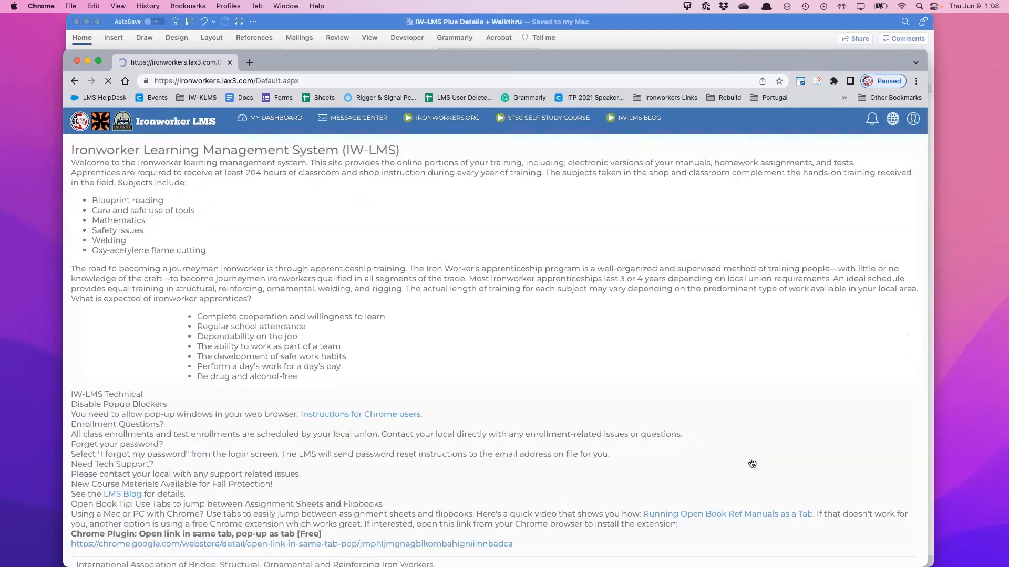
{"action": "left_click", "coordinate": [913, 121]}
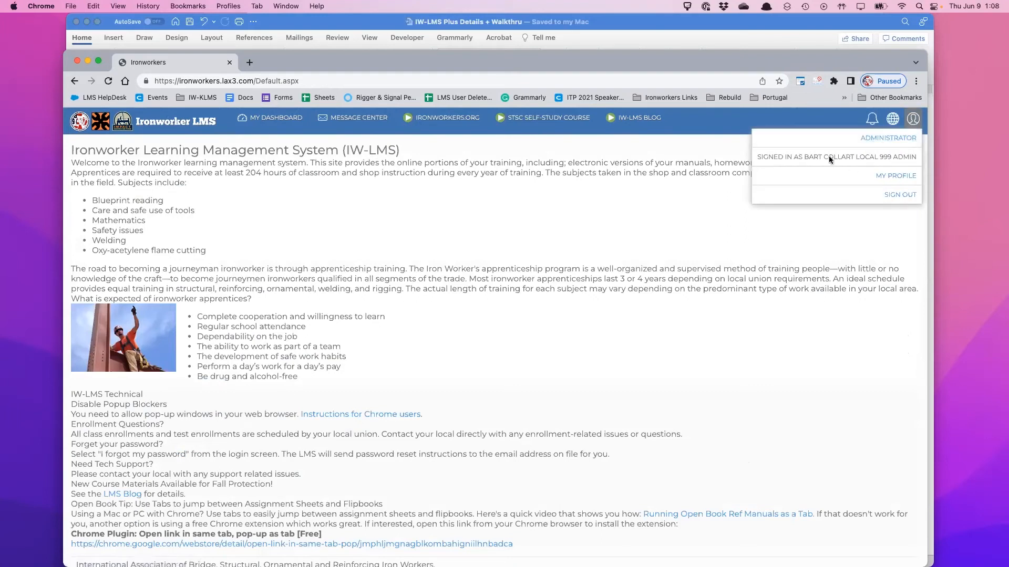
{"action": "left_click", "coordinate": [635, 208]}
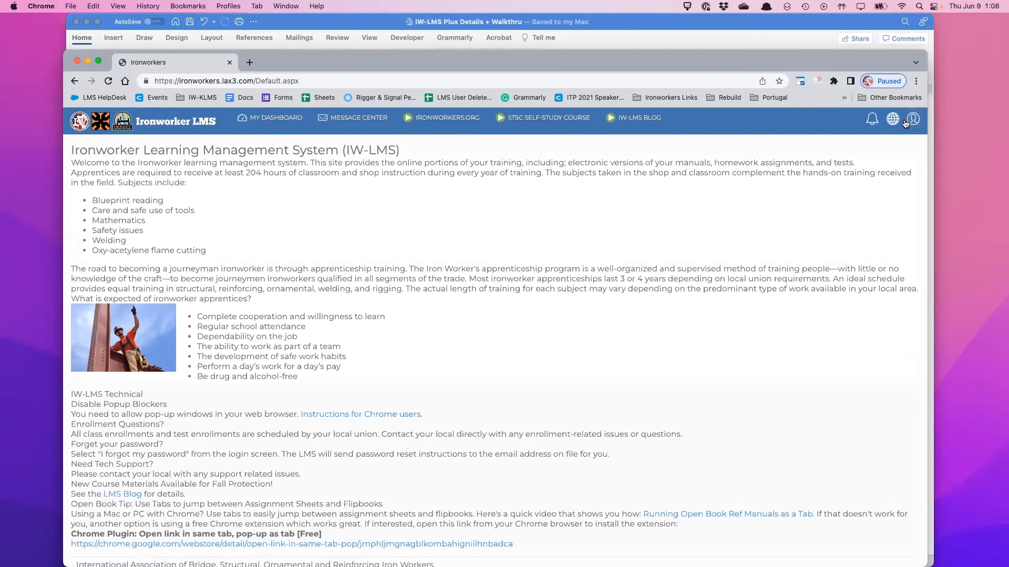
{"action": "left_click", "coordinate": [914, 123]}
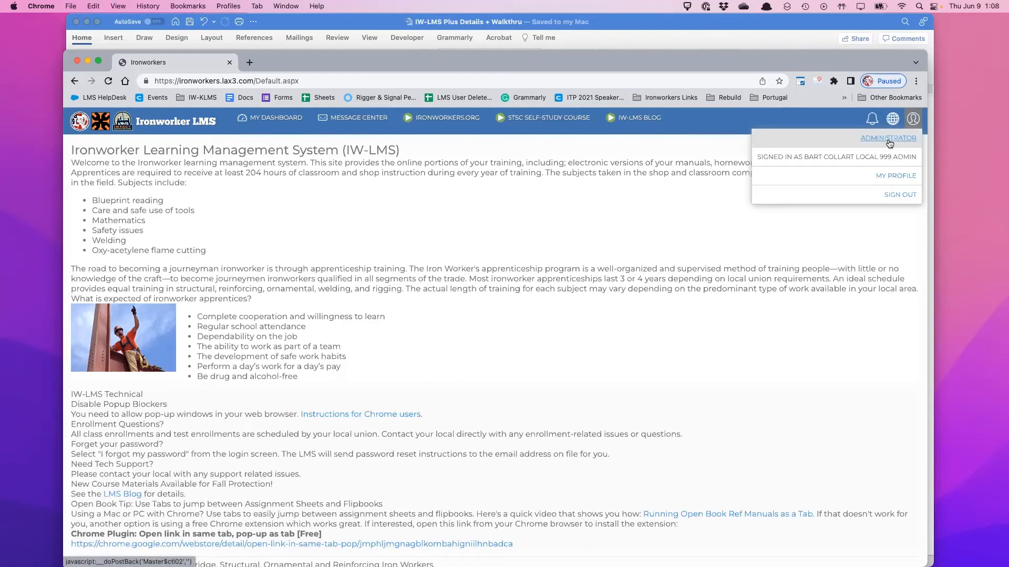
{"action": "left_click", "coordinate": [689, 205]}
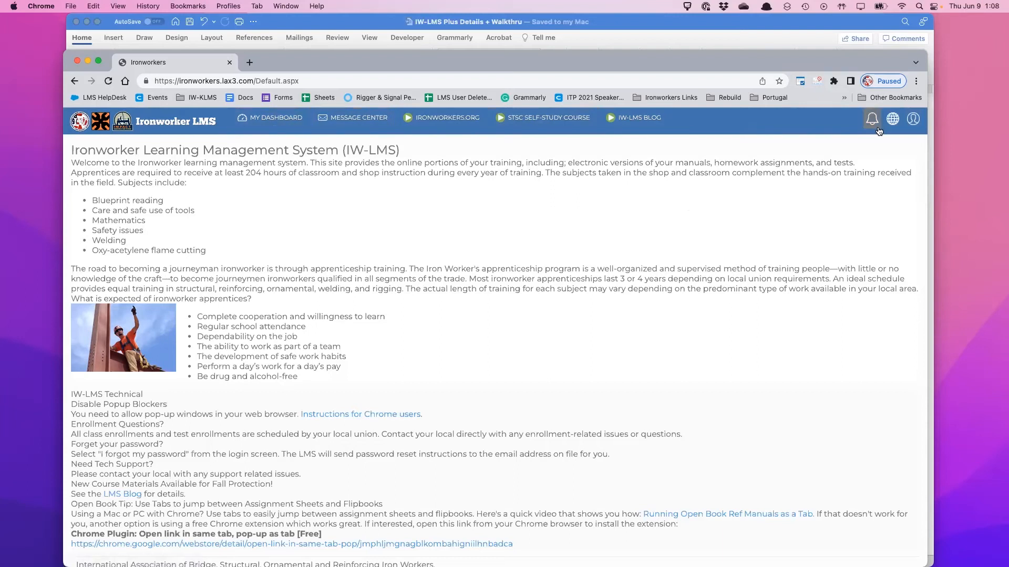
{"action": "left_click", "coordinate": [274, 120]}
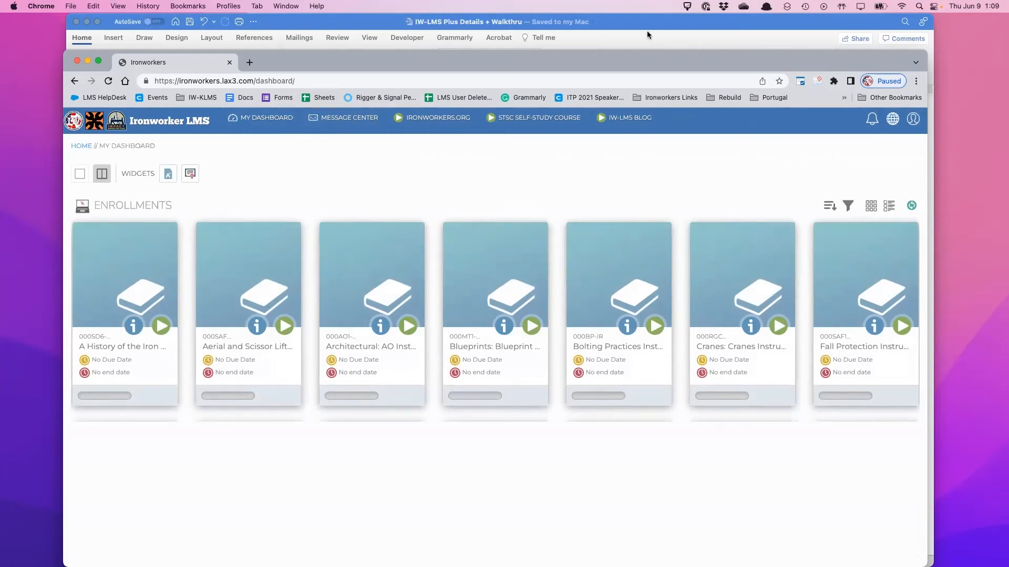
{"action": "left_click", "coordinate": [771, 25]}
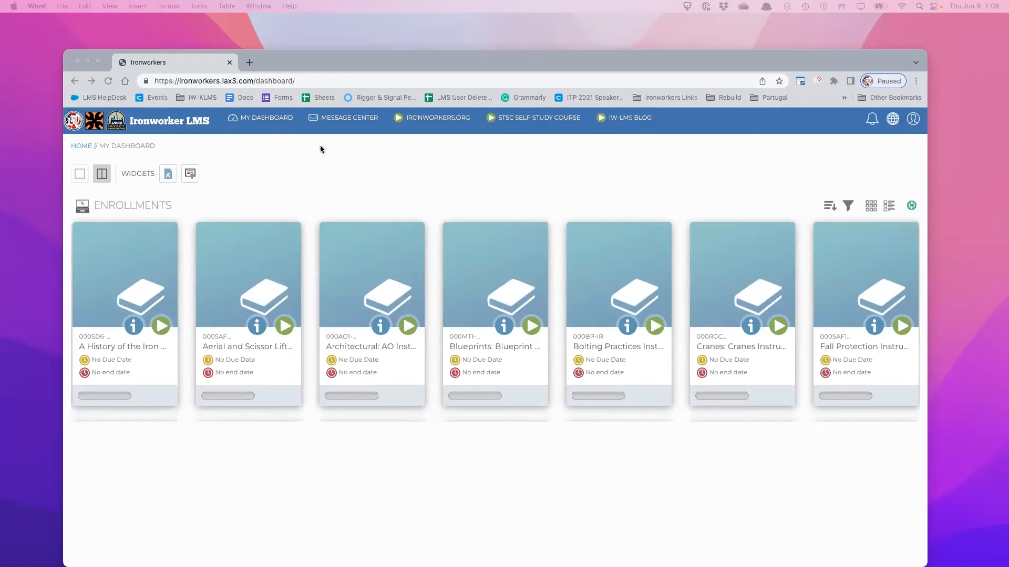
{"action": "scroll", "coordinate": [338, 180], "scroll_direction": "down", "scroll_amount": 2}
{"action": "scroll", "coordinate": [338, 180], "scroll_direction": "up", "scroll_amount": 2}
{"action": "left_click", "coordinate": [134, 330]}
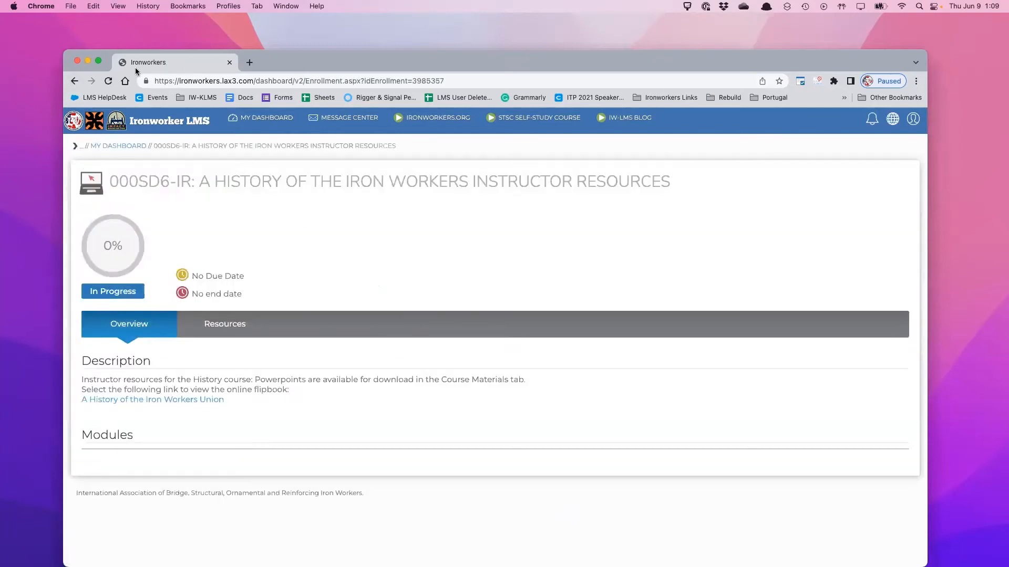
{"action": "left_click", "coordinate": [72, 83]}
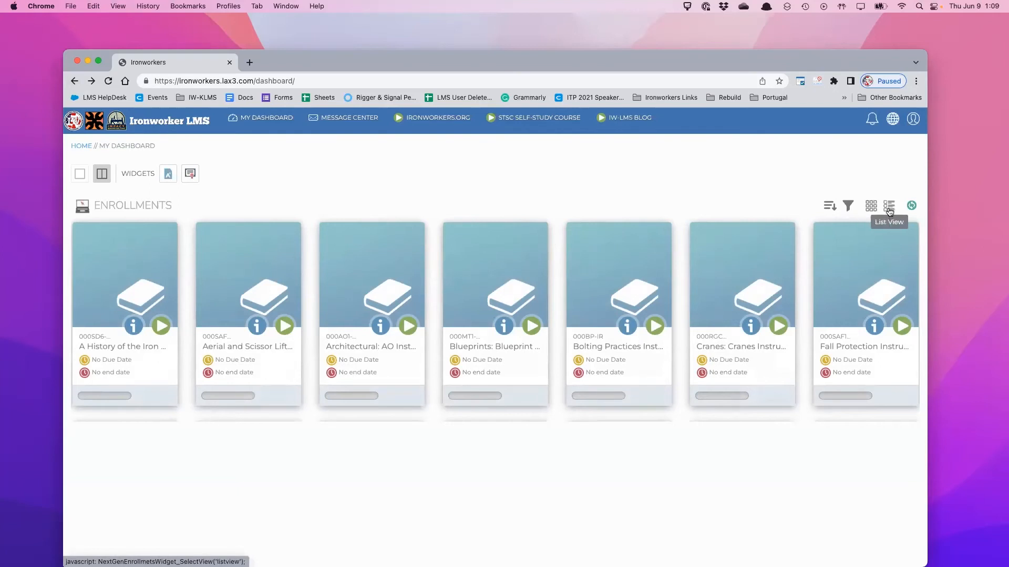
- Switch Enrollments to List View, with rows marked No Due Date and No end date
{"action": "left_click", "coordinate": [888, 208]}
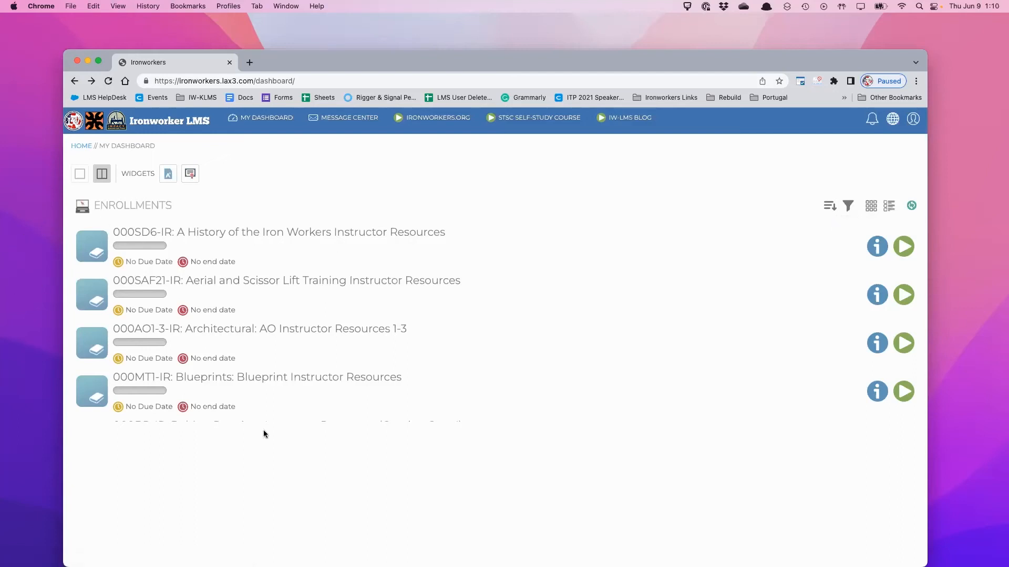
{"action": "scroll", "coordinate": [294, 277], "scroll_direction": "down", "scroll_amount": 2}
{"action": "scroll", "coordinate": [294, 277], "scroll_direction": "down", "scroll_amount": 10}
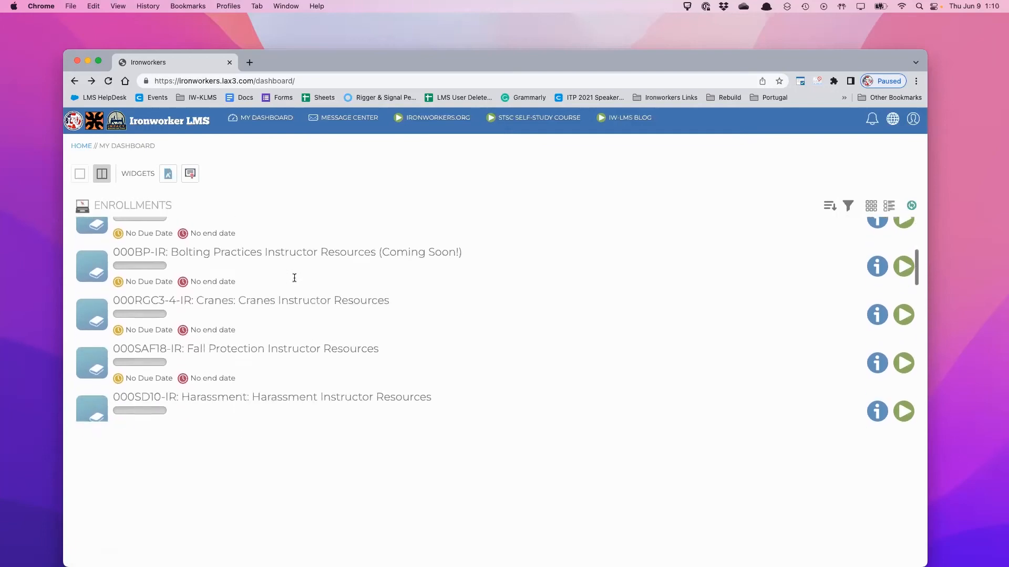
{"action": "scroll", "coordinate": [294, 277], "scroll_direction": "up", "scroll_amount": 15}
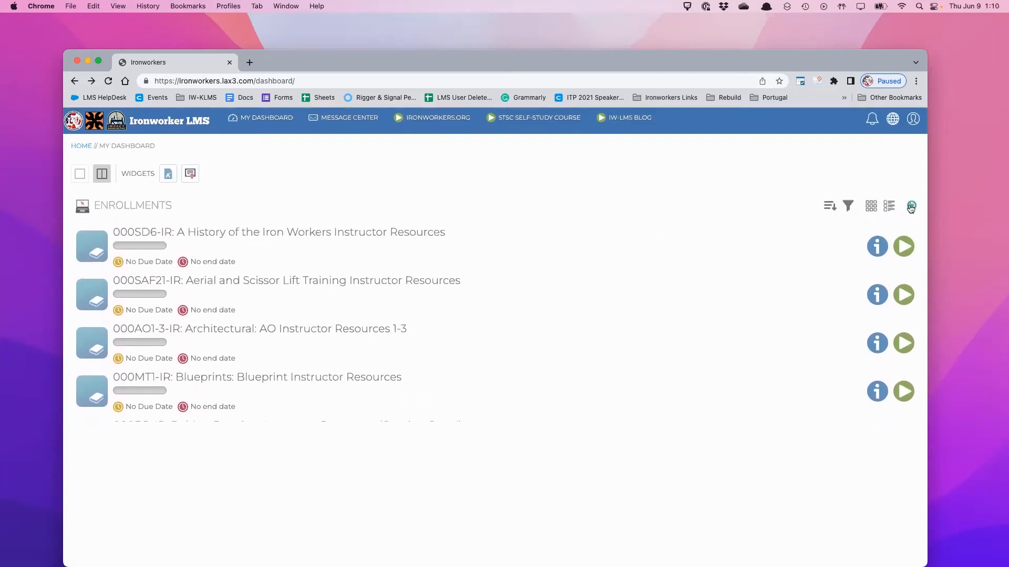
- Narrow the browser to phone width and centre it to preview the stacked mobile layout
{"action": "left_click_drag", "start_coordinate": [928, 187], "coordinate": [310, 200]}
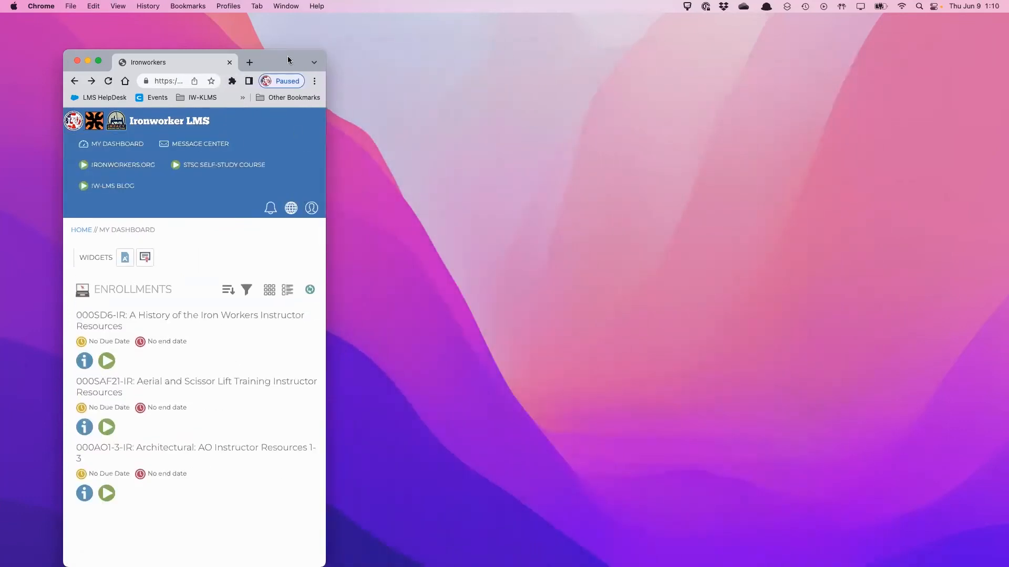
{"action": "left_click_drag", "start_coordinate": [288, 56], "coordinate": [506, 38]}
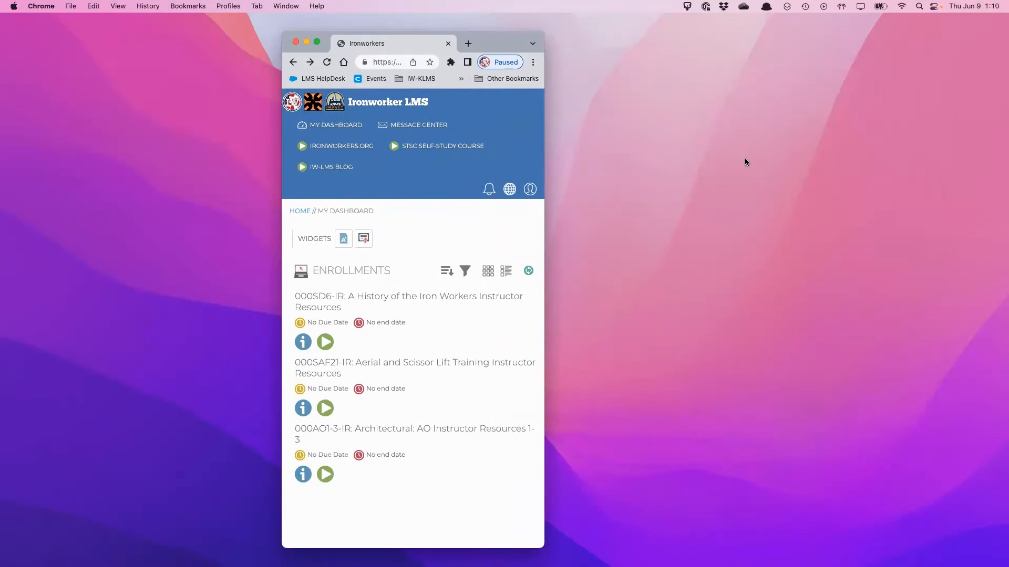
{"action": "scroll", "coordinate": [427, 321], "scroll_direction": "down", "scroll_amount": 10}
- Restore the browser to full desktop width and choose Tile View for Enrollments
{"action": "scroll", "coordinate": [426, 321], "scroll_direction": "up", "scroll_amount": 10}
{"action": "double_click", "coordinate": [545, 239]}
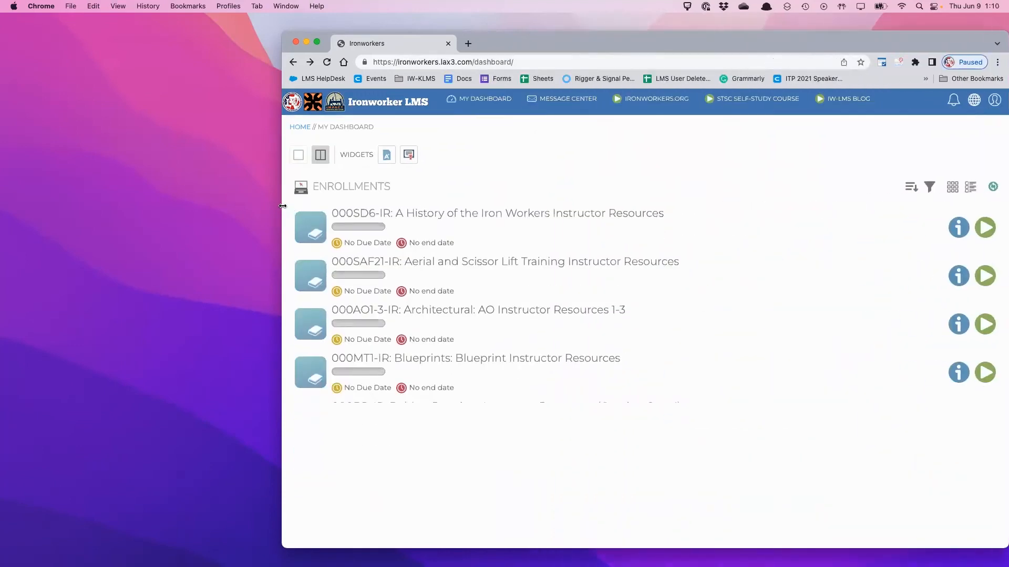
{"action": "left_click_drag", "start_coordinate": [282, 211], "coordinate": [54, 218]}
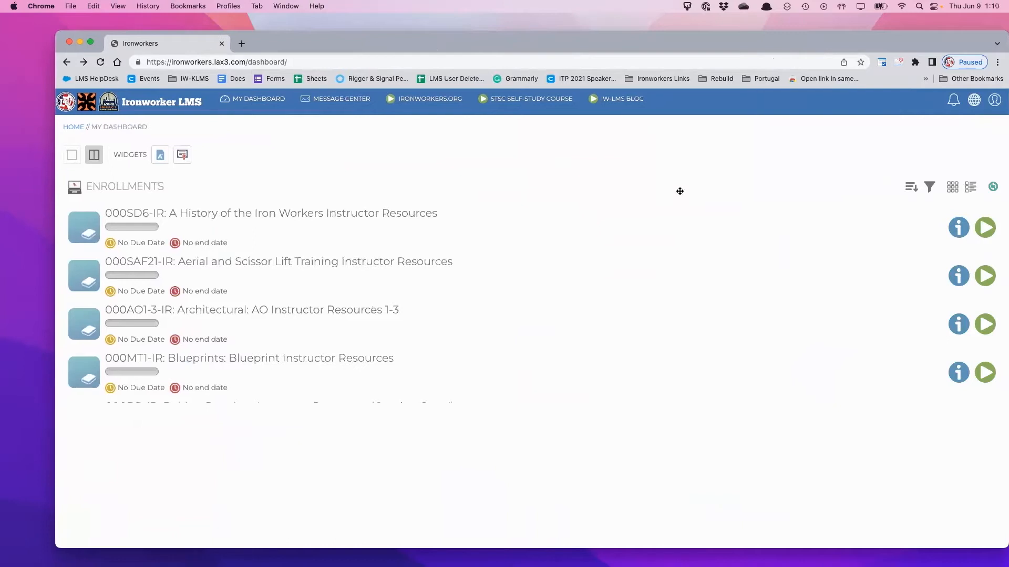
{"action": "left_click", "coordinate": [953, 189]}
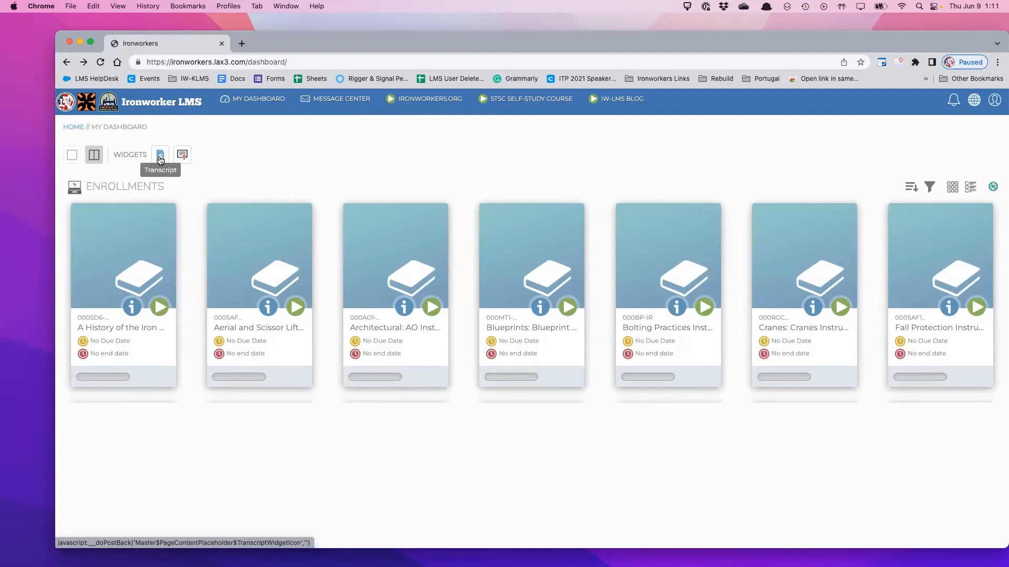
- Add the Transcript widget, then My Certifications, which reports no certifications found
{"action": "left_click", "coordinate": [160, 157]}
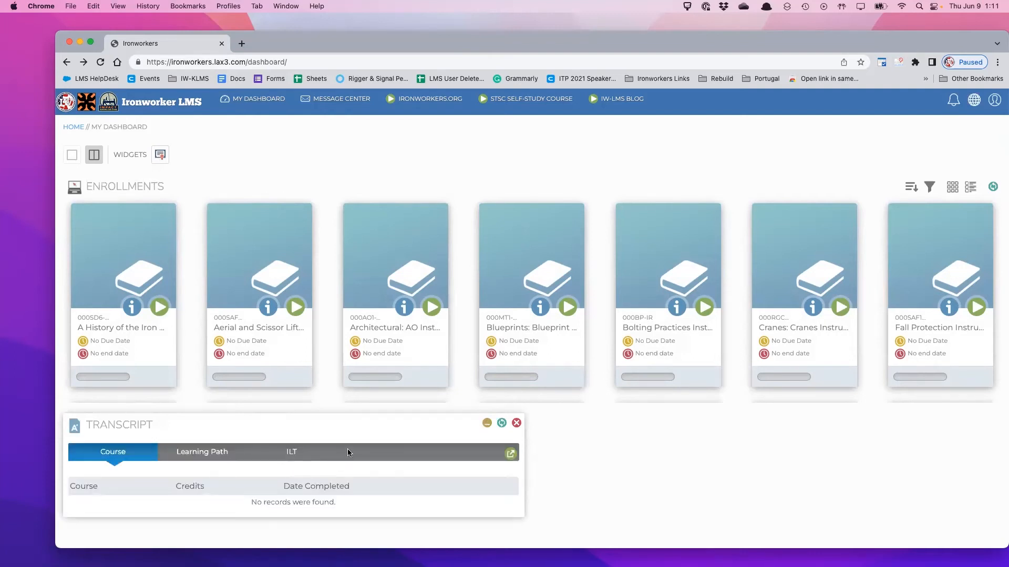
{"action": "scroll", "coordinate": [348, 449], "scroll_direction": "down", "scroll_amount": 1}
{"action": "scroll", "coordinate": [348, 452], "scroll_direction": "down", "scroll_amount": 3}
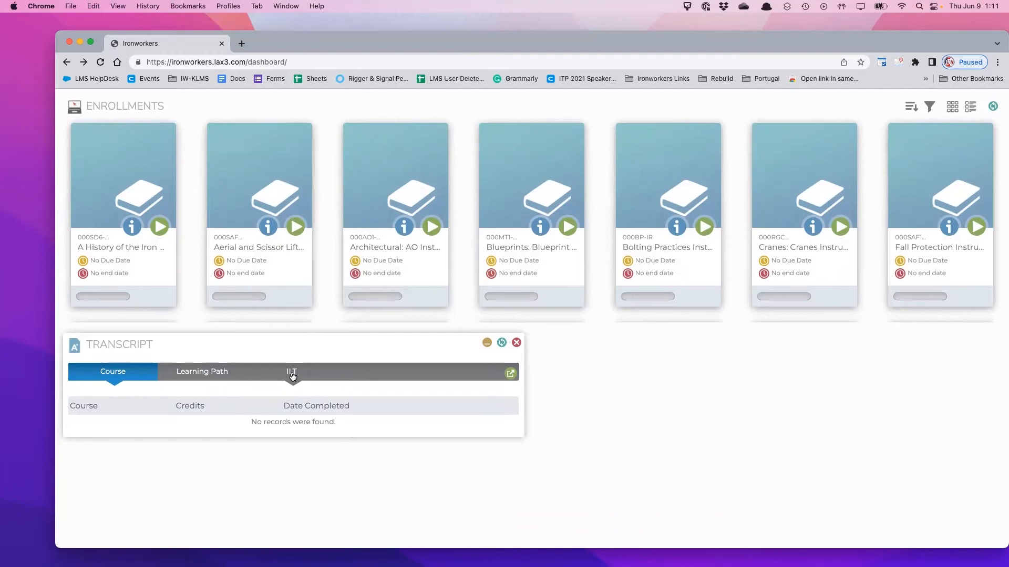
{"action": "scroll", "coordinate": [293, 376], "scroll_direction": "up", "scroll_amount": 3}
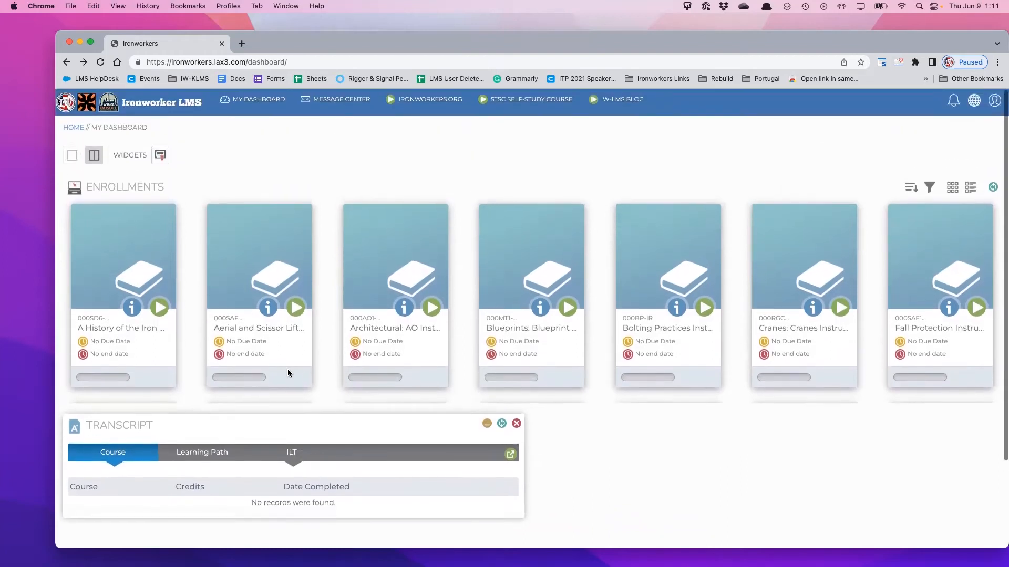
{"action": "left_click", "coordinate": [160, 156]}
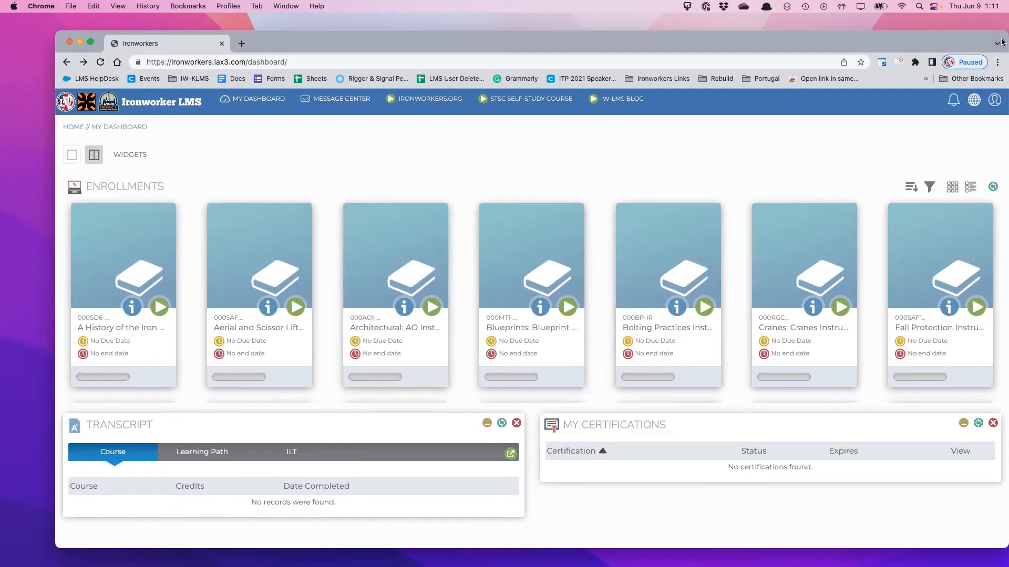
- Resize the browser to phone width, scroll through the tiles, and pick List View for Enrollments
{"action": "left_click_drag", "start_coordinate": [1002, 42], "coordinate": [339, 62]}
{"action": "left_click_drag", "start_coordinate": [261, 47], "coordinate": [464, 42]}
{"action": "scroll", "coordinate": [426, 255], "scroll_direction": "down", "scroll_amount": 3}
{"action": "scroll", "coordinate": [426, 254], "scroll_direction": "down", "scroll_amount": 3}
{"action": "scroll", "coordinate": [424, 253], "scroll_direction": "up", "scroll_amount": 3}
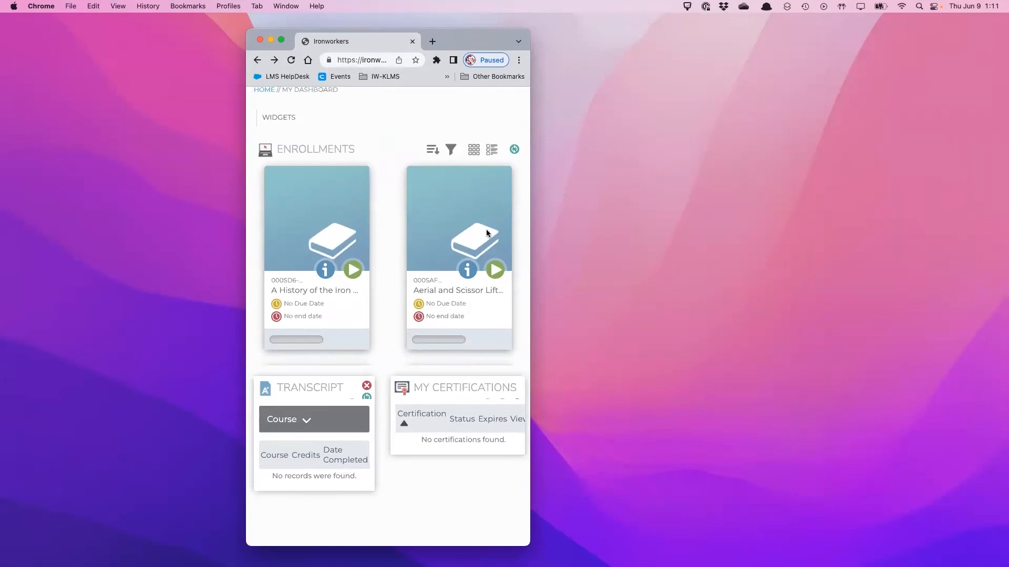
{"action": "scroll", "coordinate": [486, 233], "scroll_direction": "right", "scroll_amount": 1}
{"action": "scroll", "coordinate": [486, 233], "scroll_direction": "left", "scroll_amount": 1}
{"action": "scroll", "coordinate": [436, 204], "scroll_direction": "down", "scroll_amount": 1}
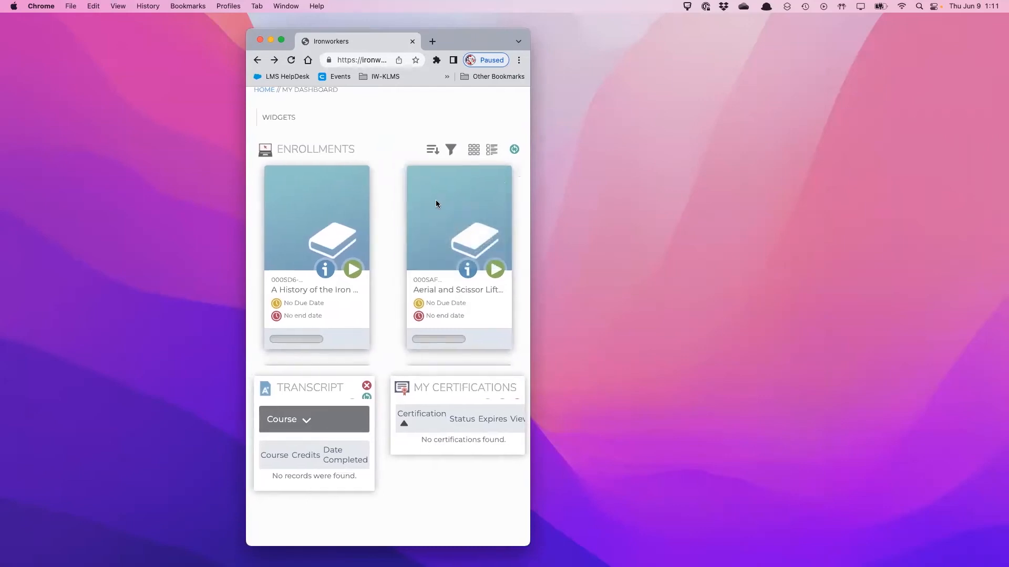
{"action": "scroll", "coordinate": [499, 181], "scroll_direction": "down", "scroll_amount": 14}
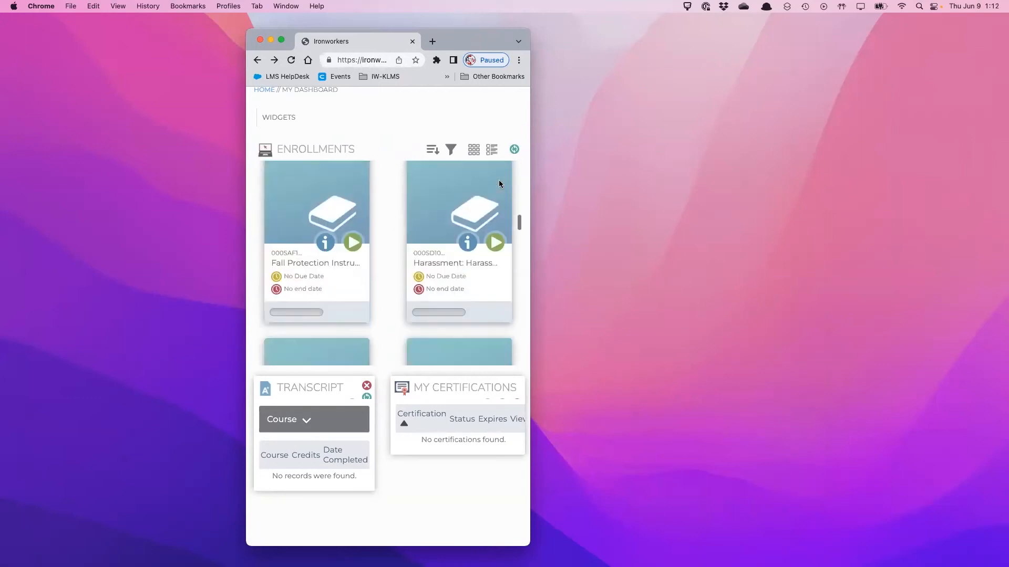
{"action": "scroll", "coordinate": [499, 181], "scroll_direction": "up", "scroll_amount": 14}
{"action": "left_click", "coordinate": [492, 153]}
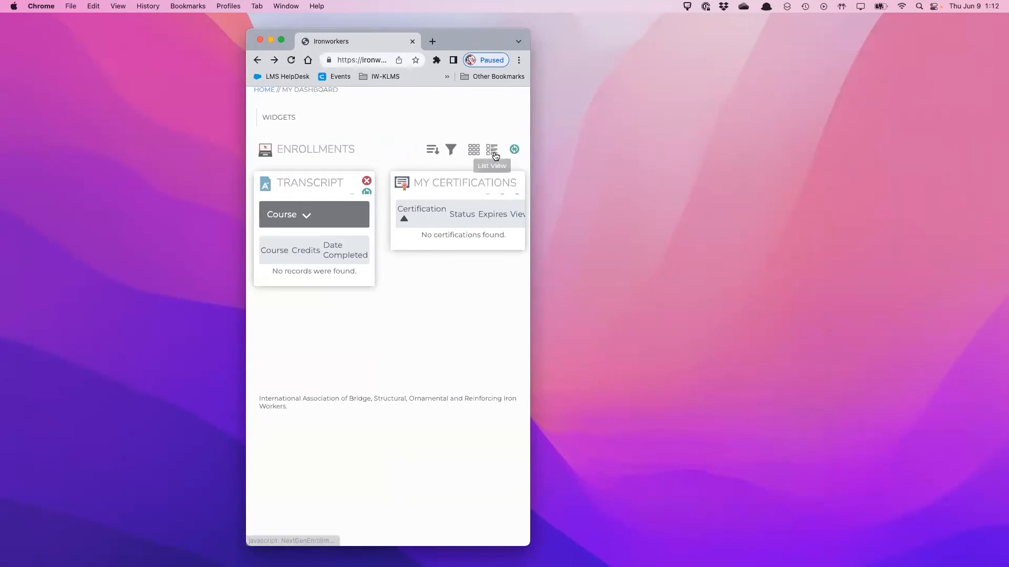
- Reload Enrollments as a list in the narrow window and widen the window slightly
{"action": "left_click", "coordinate": [493, 153]}
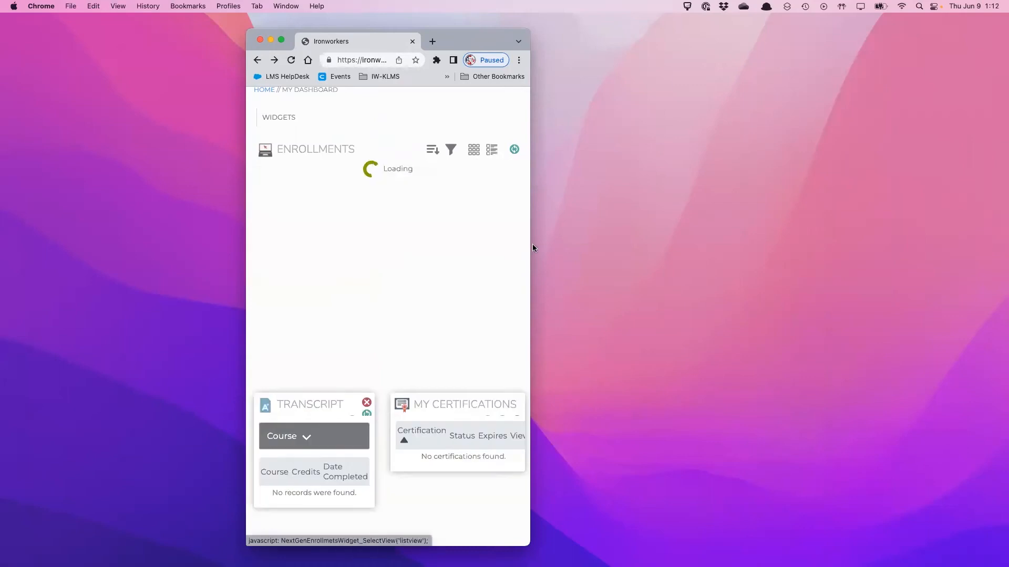
{"action": "scroll", "coordinate": [426, 249], "scroll_direction": "down", "scroll_amount": 5}
{"action": "scroll", "coordinate": [427, 254], "scroll_direction": "up", "scroll_amount": 5}
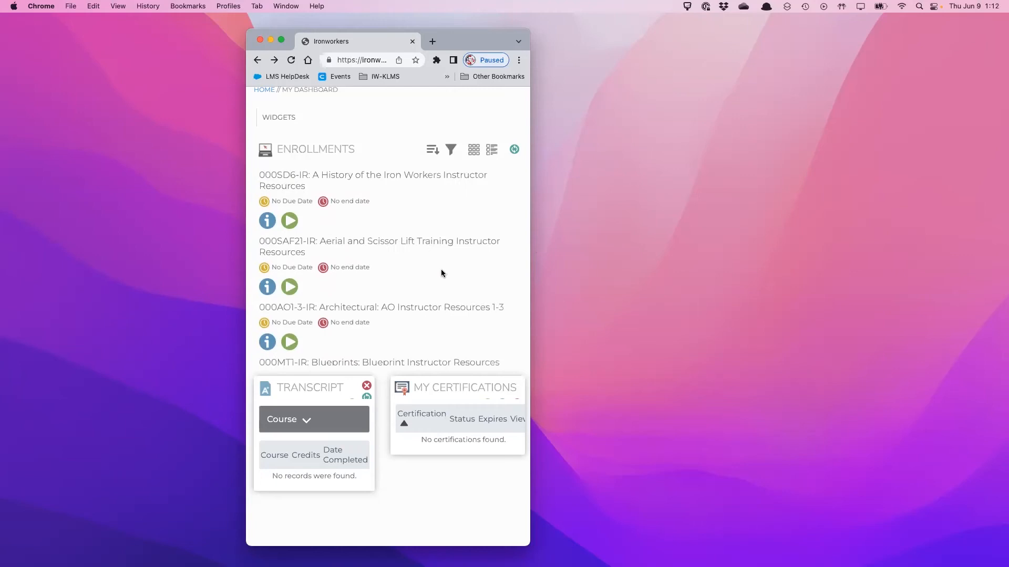
{"action": "scroll", "coordinate": [434, 480], "scroll_direction": "up", "scroll_amount": 3}
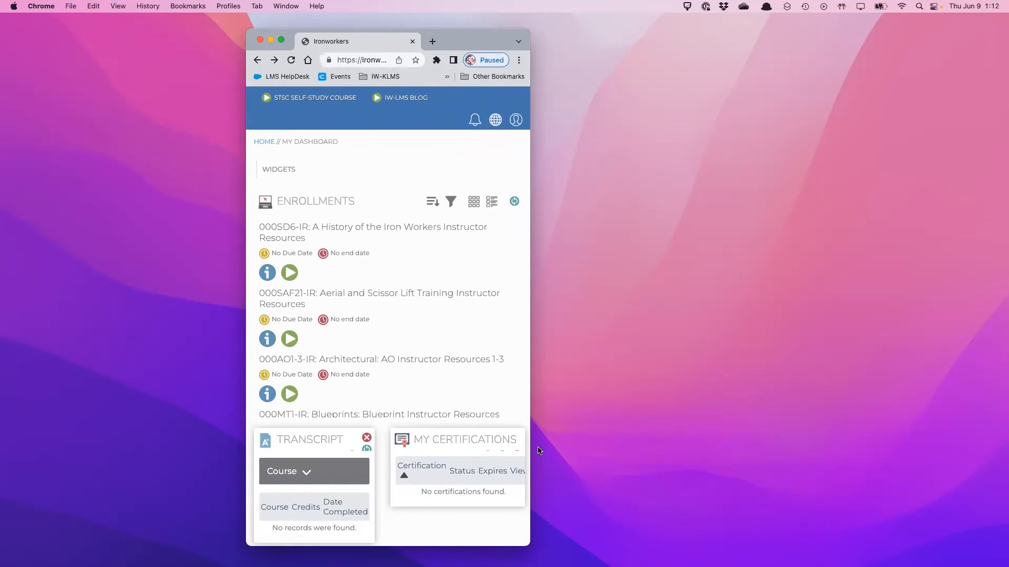
{"action": "left_click_drag", "start_coordinate": [532, 451], "coordinate": [598, 451]}
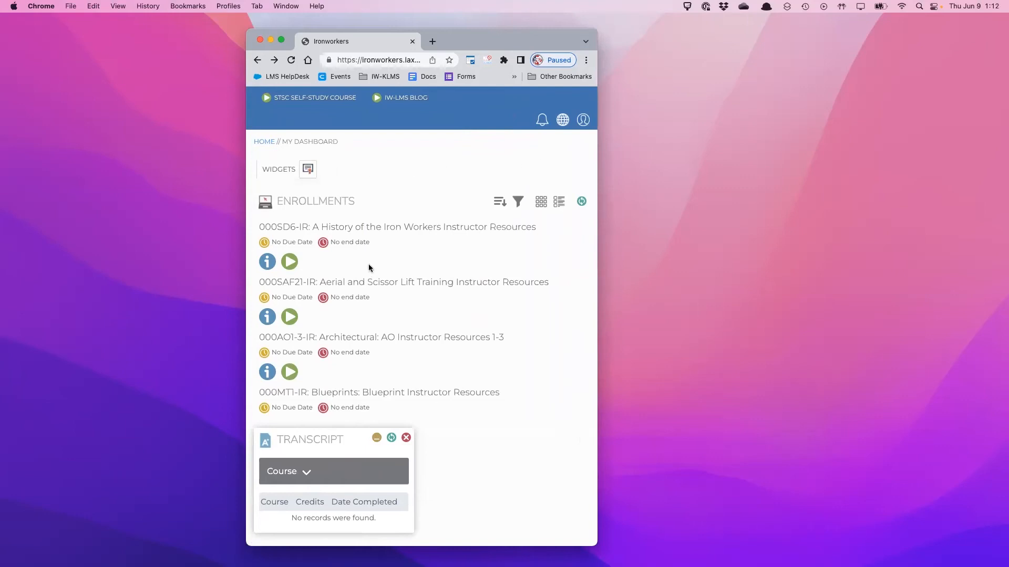
- Close the Transcript widget and add My Certifications back beneath the enrollment list
{"action": "left_click", "coordinate": [406, 439]}
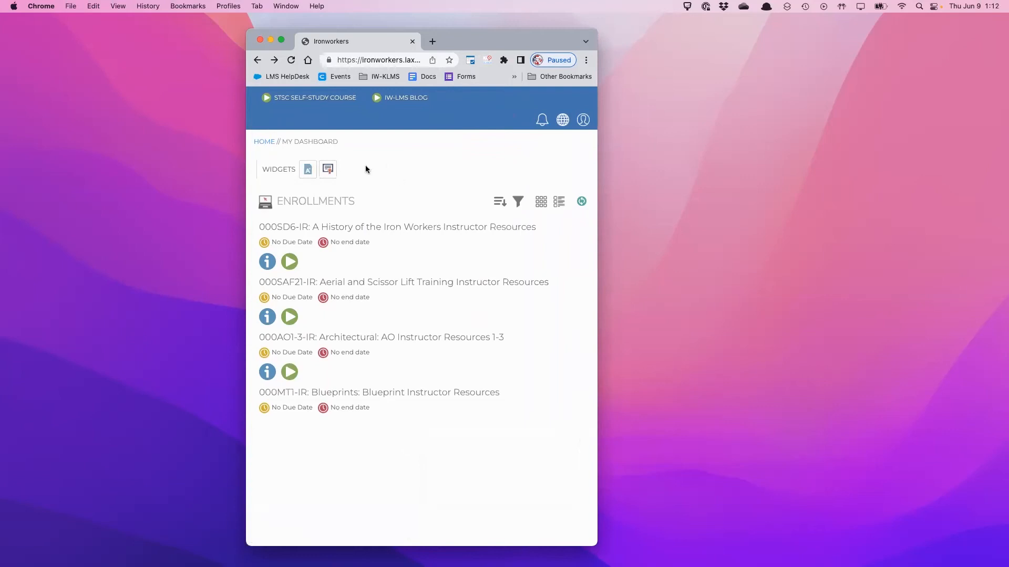
{"action": "left_click", "coordinate": [328, 169]}
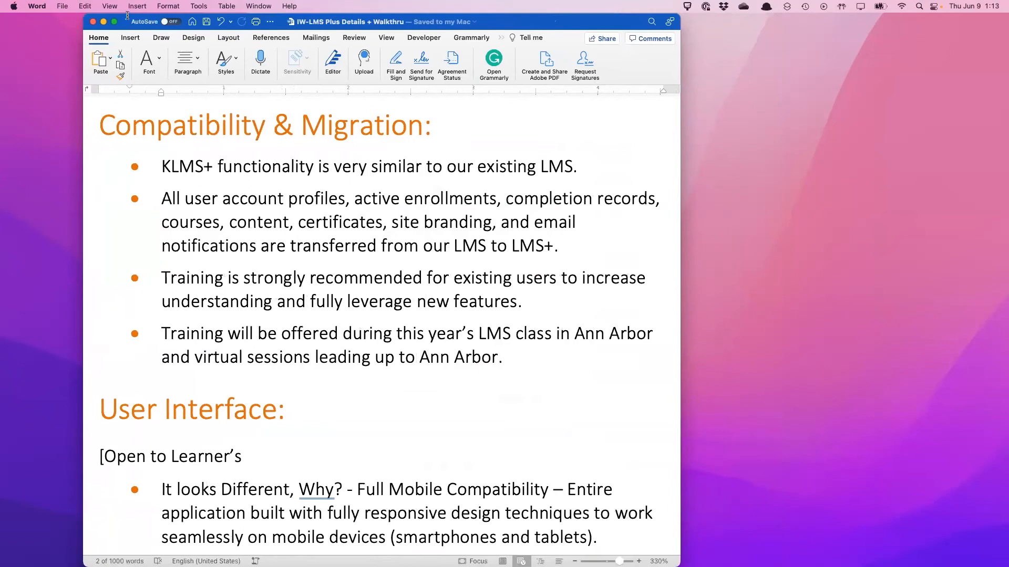
- Place Word on the right and a widened Chrome dashboard on the left, with notes at the User Interface steps
{"action": "left_click_drag", "start_coordinate": [127, 15], "coordinate": [445, 19]}
{"action": "left_click_drag", "start_coordinate": [270, 49], "coordinate": [30, 49]}
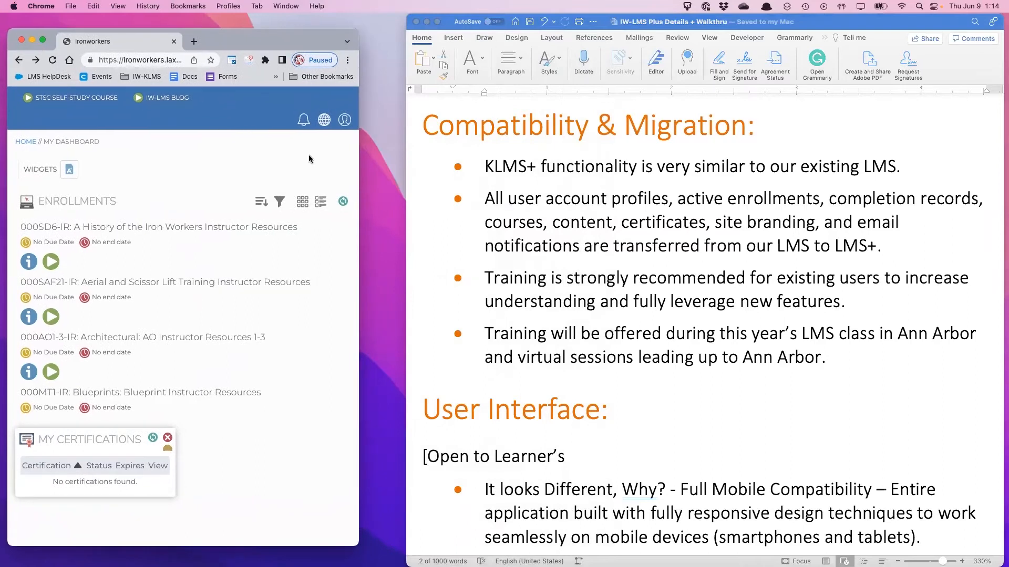
{"action": "left_click_drag", "start_coordinate": [359, 154], "coordinate": [403, 154]}
{"action": "scroll", "coordinate": [701, 196], "scroll_direction": "down", "scroll_amount": 2}
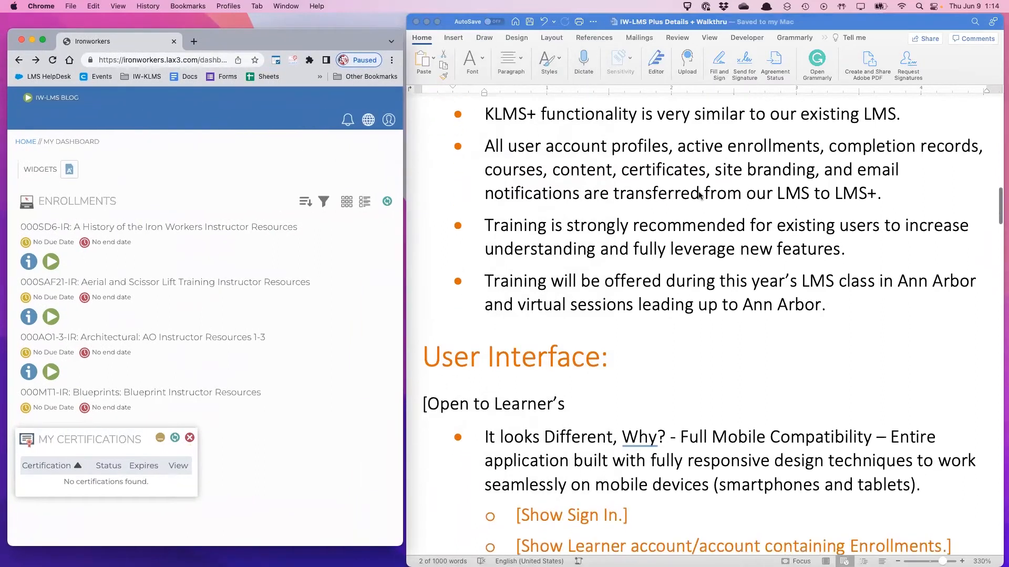
{"action": "left_click", "coordinate": [558, 149]}
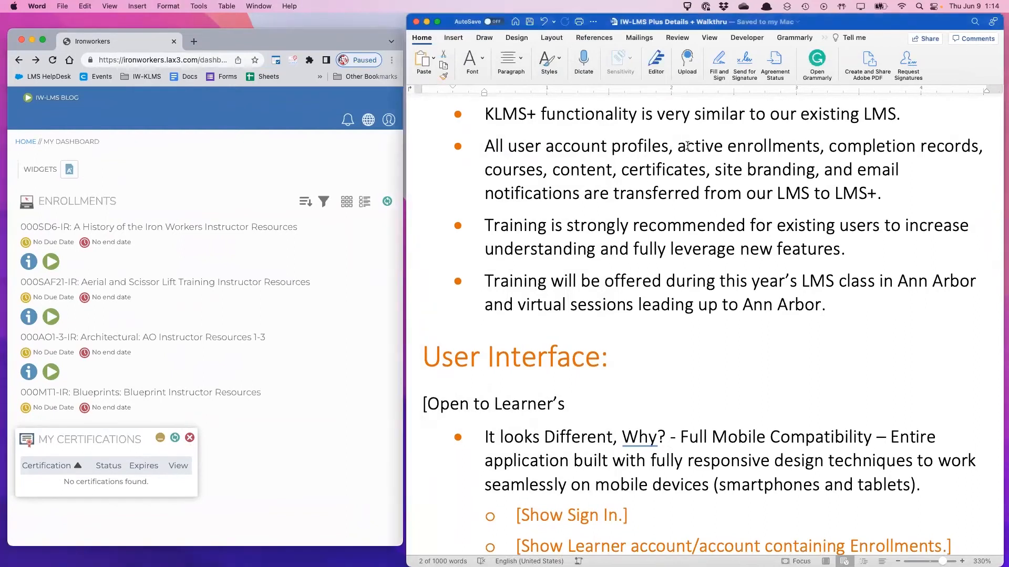
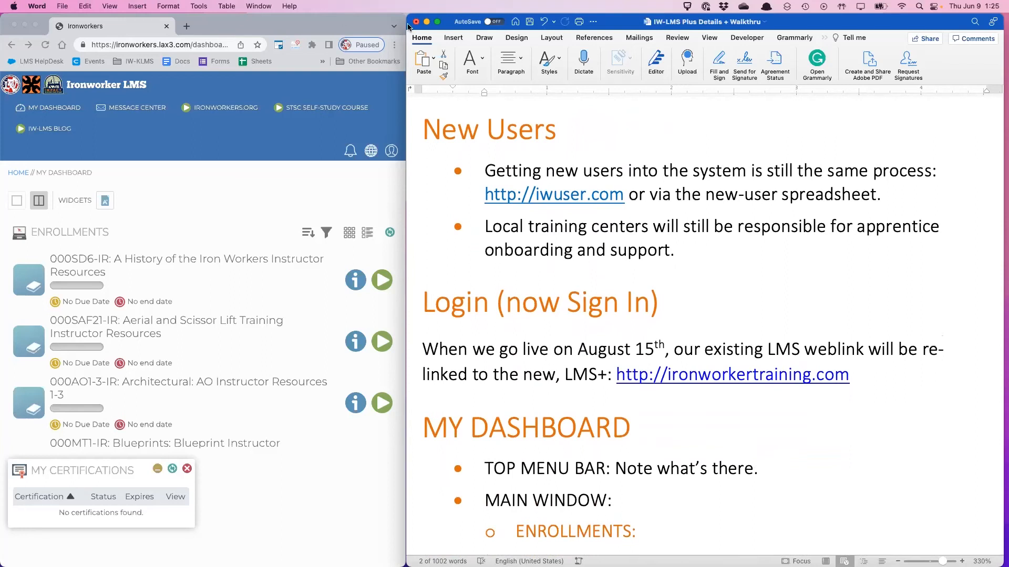
- Lower the Word walkthrough window slightly, then bring the LMS browser forward and move it down
{"action": "left_click_drag", "start_coordinate": [797, 25], "coordinate": [796, 57]}
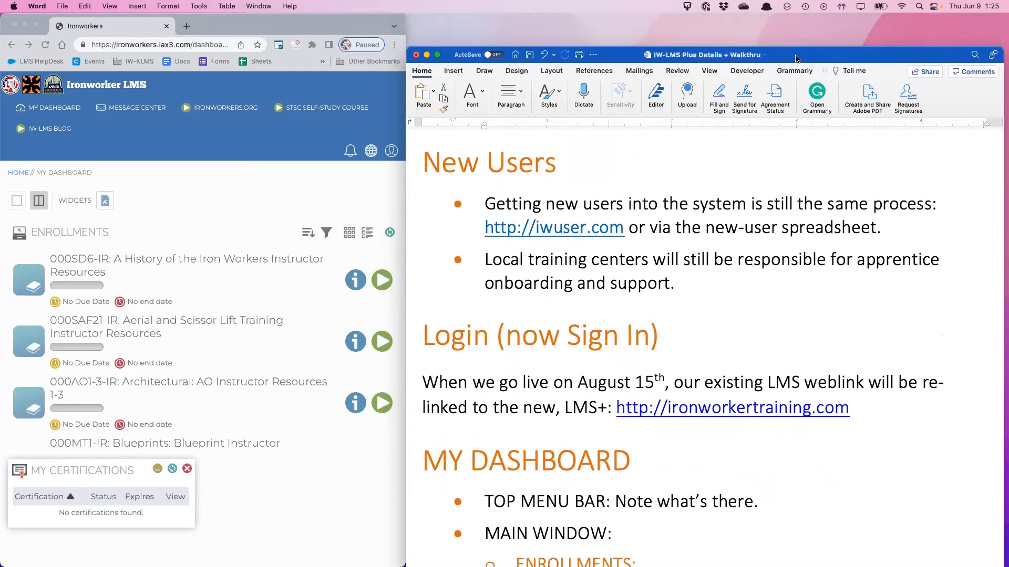
{"action": "left_click", "coordinate": [296, 183]}
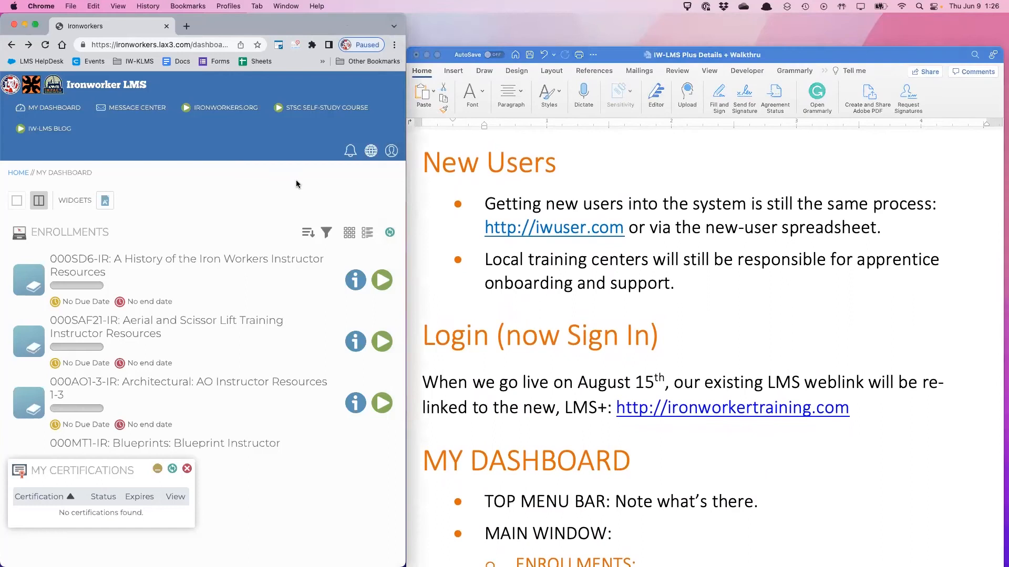
{"action": "left_click_drag", "start_coordinate": [80, 17], "coordinate": [82, 45]}
- Load iwuser.com in a new tab and review the New User Request form fields down to Submit
{"action": "key", "text": "super+t"}
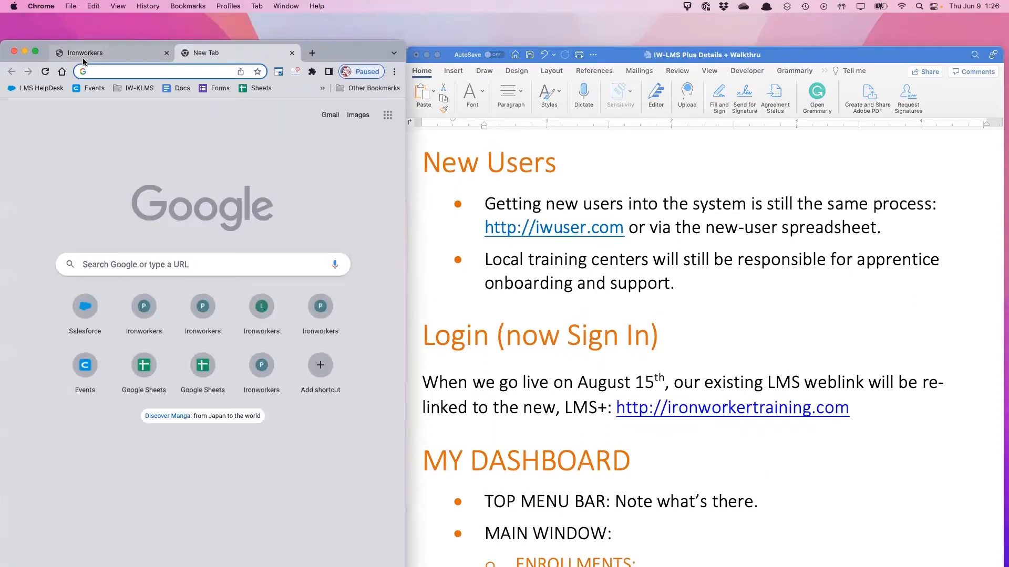
{"action": "type", "text": "iwuse"}
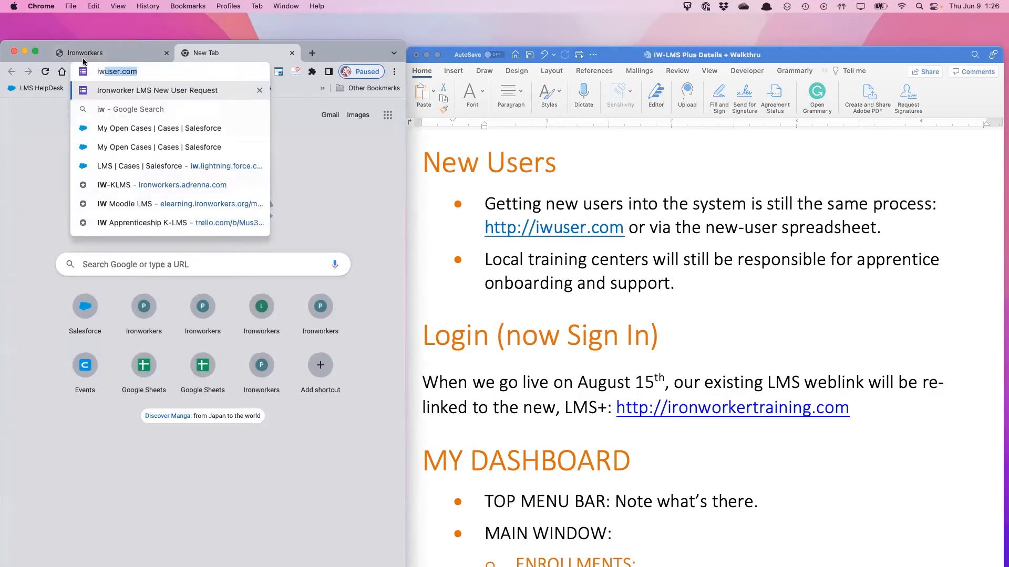
{"action": "type", "text": "r.com"}
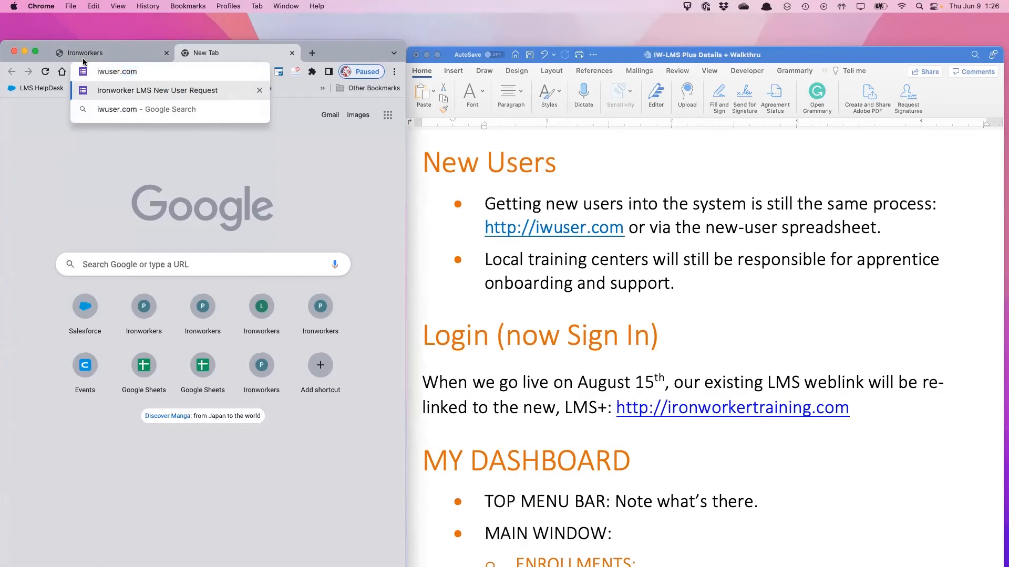
{"action": "key", "text": "Return"}
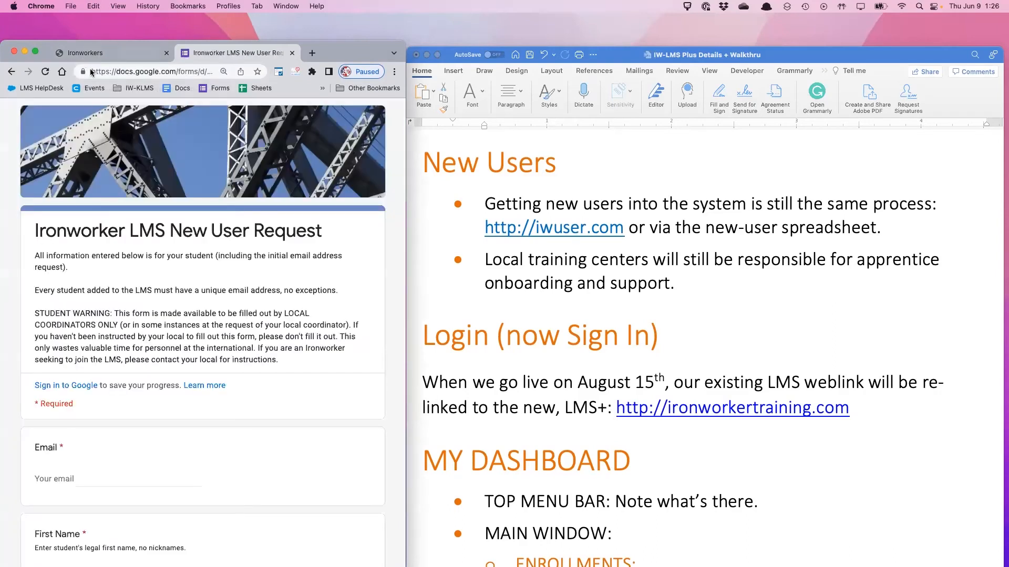
{"action": "scroll", "coordinate": [207, 282], "scroll_direction": "down", "scroll_amount": 5}
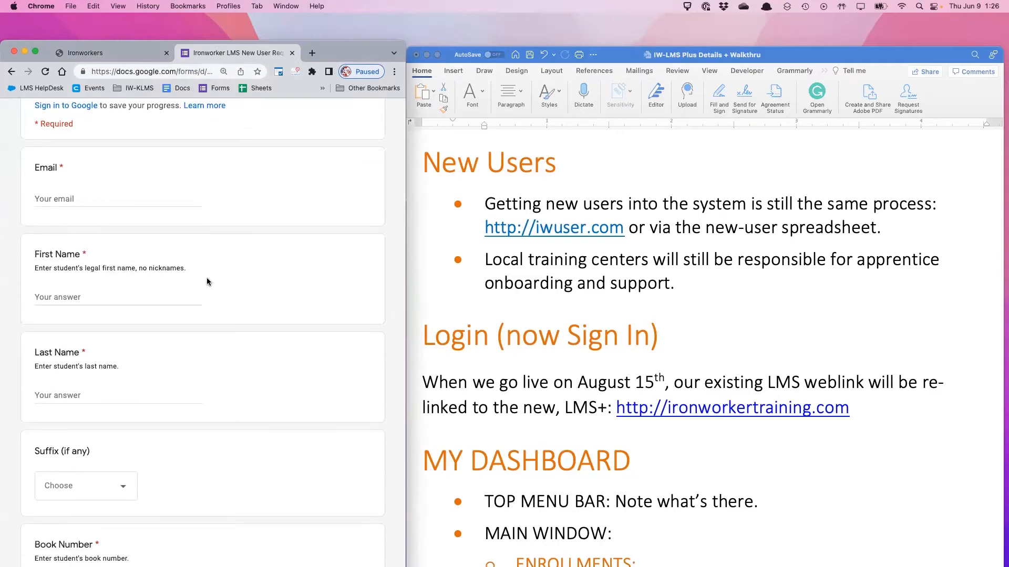
{"action": "scroll", "coordinate": [207, 281], "scroll_direction": "up", "scroll_amount": 1}
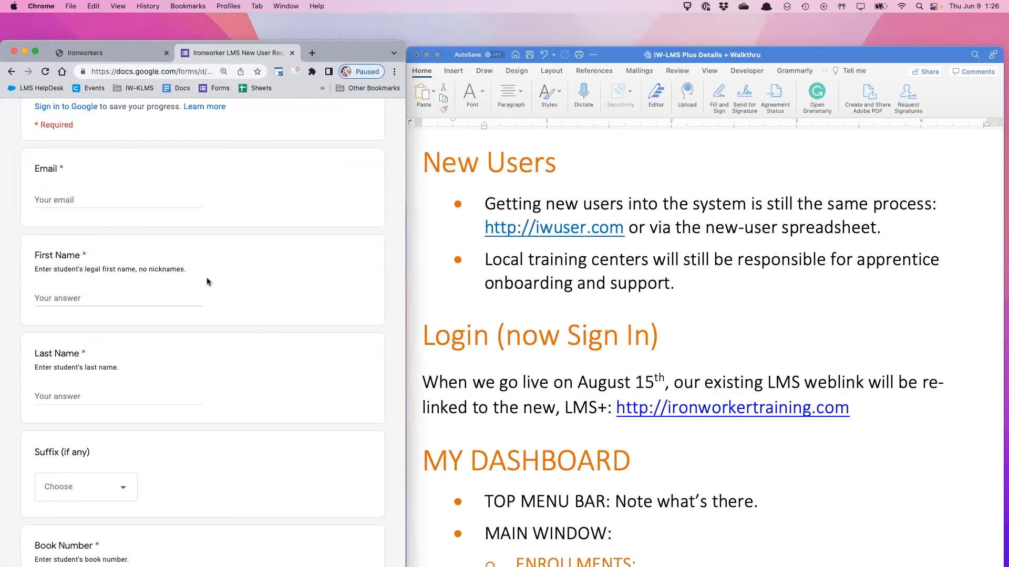
{"action": "scroll", "coordinate": [206, 281], "scroll_direction": "down", "scroll_amount": 3}
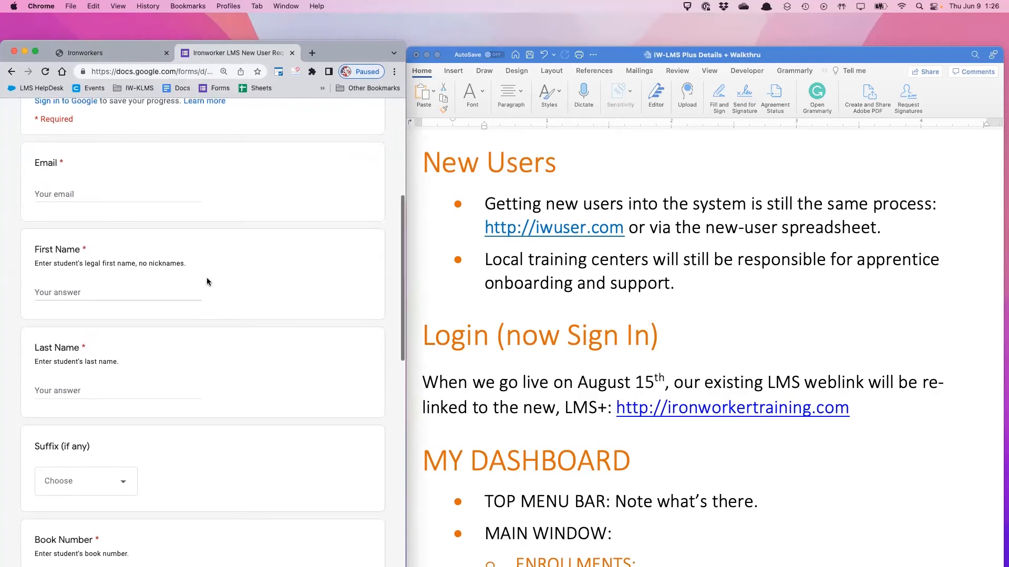
{"action": "scroll", "coordinate": [206, 282], "scroll_direction": "down", "scroll_amount": 10}
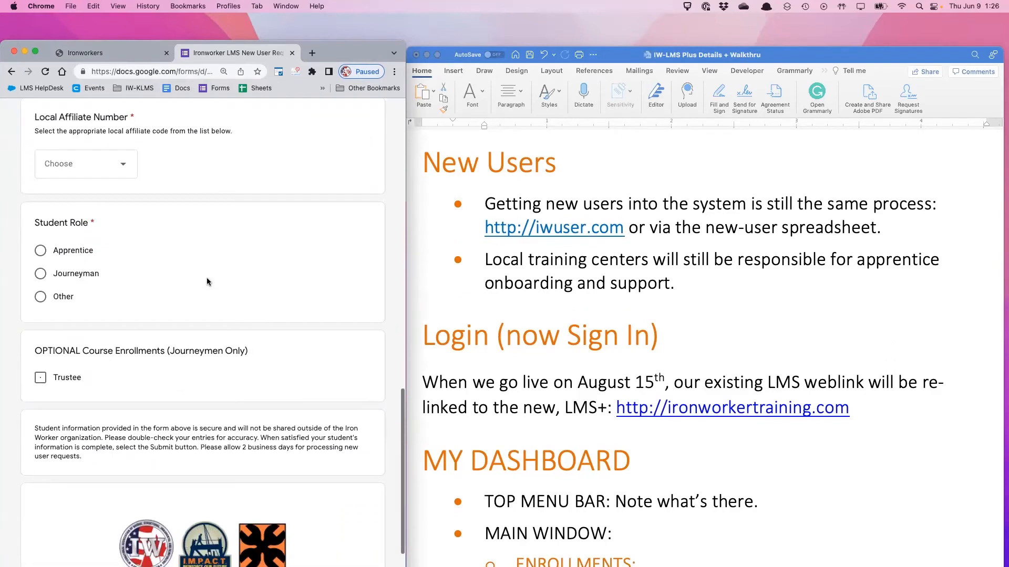
{"action": "scroll", "coordinate": [206, 278], "scroll_direction": "down", "scroll_amount": 3}
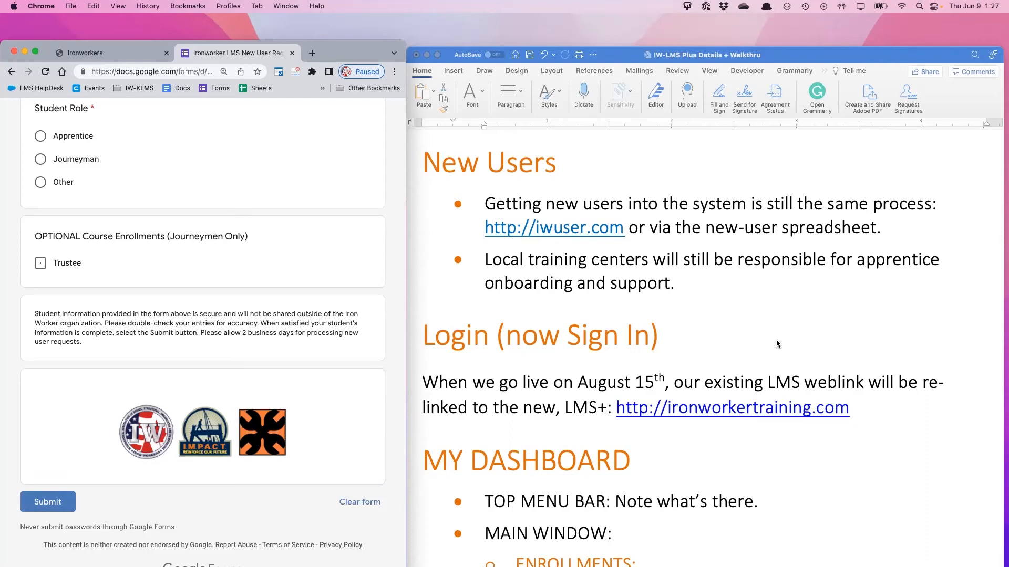
{"action": "scroll", "coordinate": [299, 332], "scroll_direction": "up", "scroll_amount": 3}
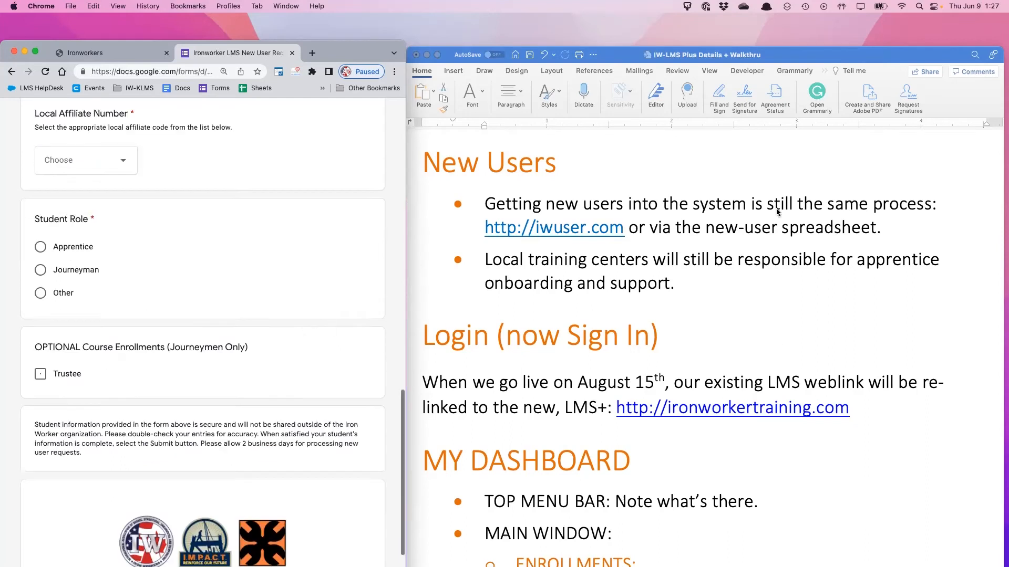
- Activate the Word notes, then return the browser to the Ironworkers dashboard tab
{"action": "left_click", "coordinate": [844, 209]}
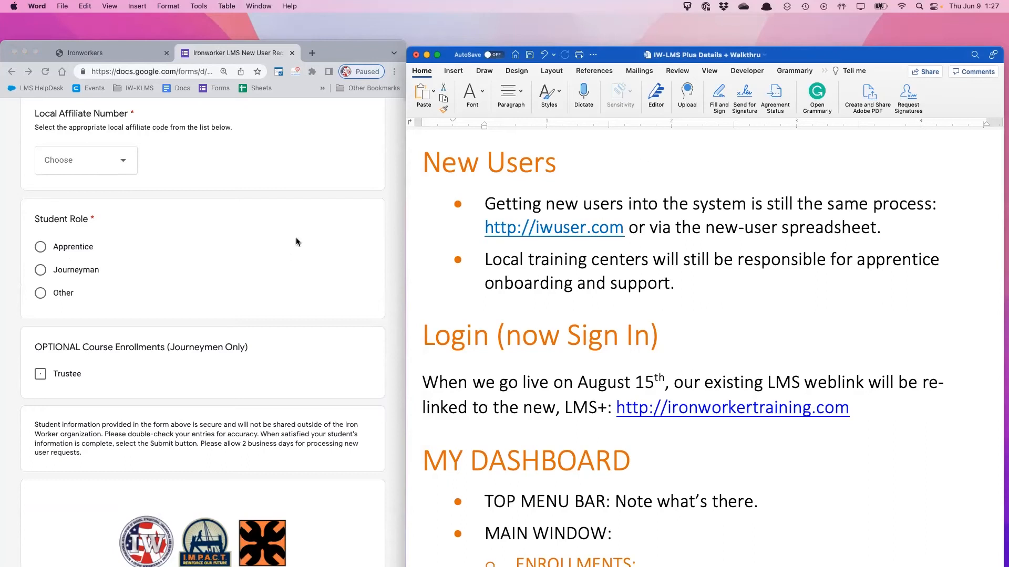
{"action": "left_click", "coordinate": [130, 50]}
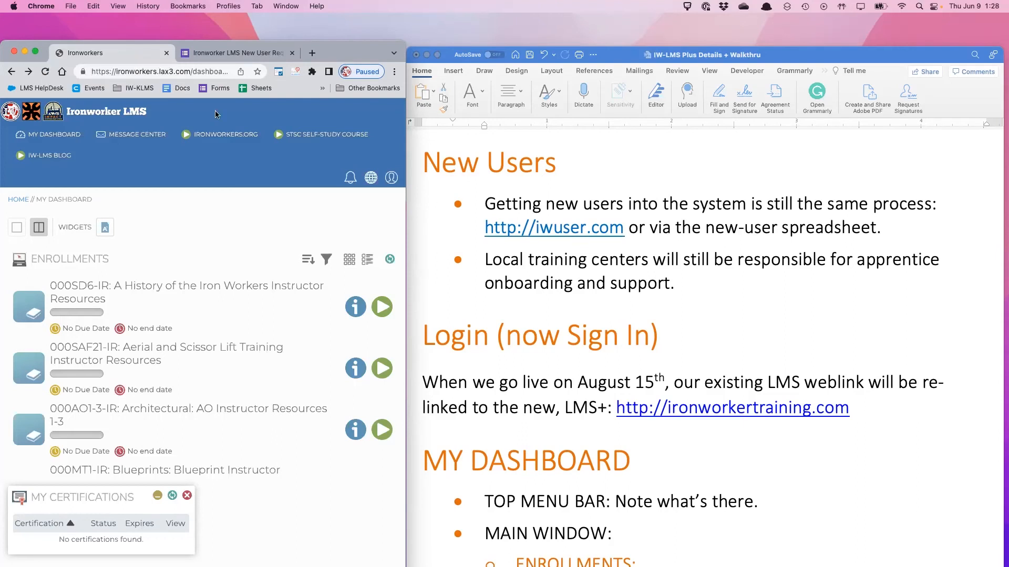
{"action": "scroll", "coordinate": [222, 272], "scroll_direction": "down", "scroll_amount": 5}
{"action": "scroll", "coordinate": [222, 272], "scroll_direction": "up", "scroll_amount": 10}
- Scroll the Word notes to MY DASHBOARD and rearrange the Word and browser windows
{"action": "scroll", "coordinate": [744, 274], "scroll_direction": "down", "scroll_amount": 10}
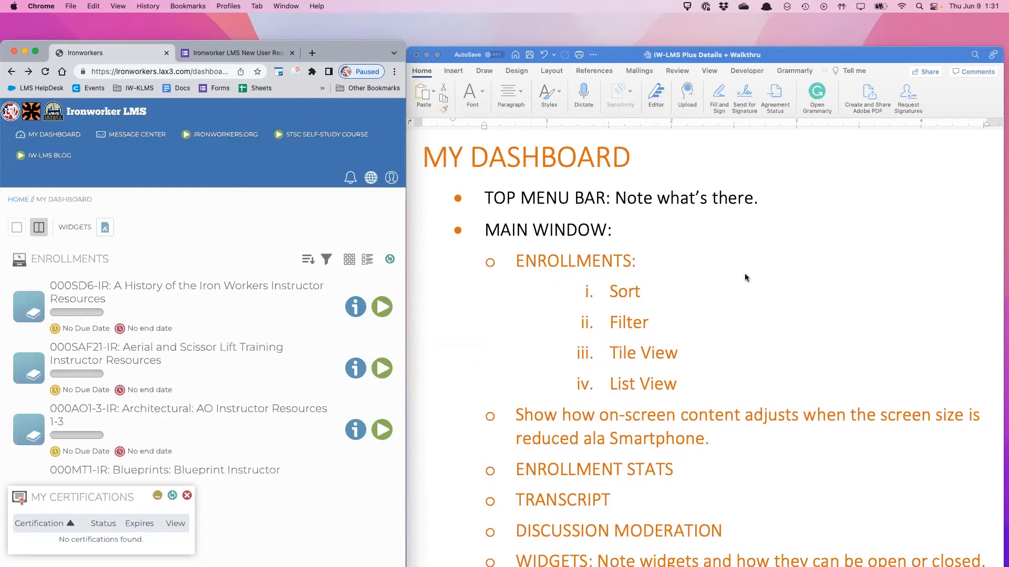
{"action": "left_click_drag", "start_coordinate": [798, 55], "coordinate": [806, 48]}
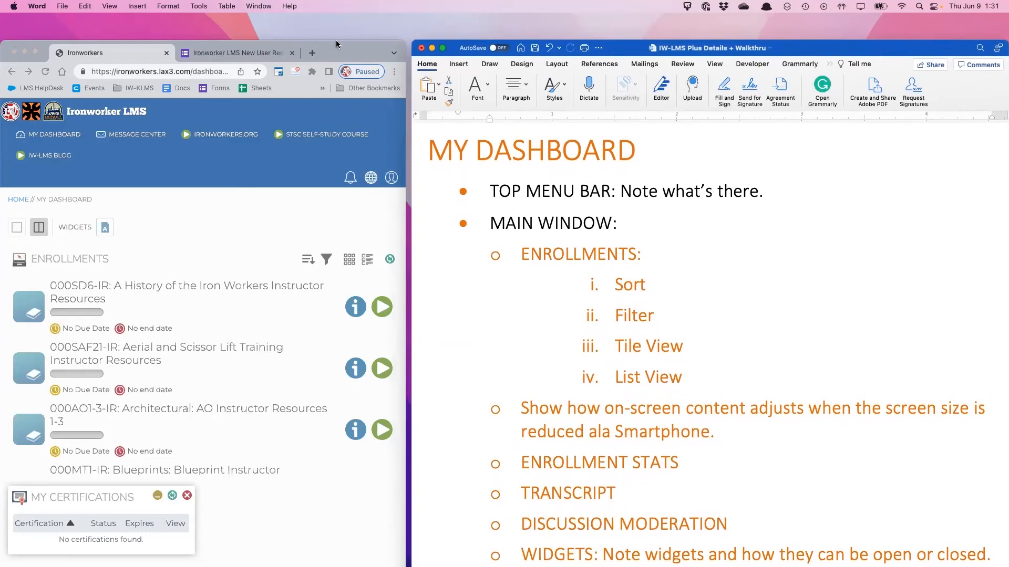
{"action": "left_click", "coordinate": [341, 55]}
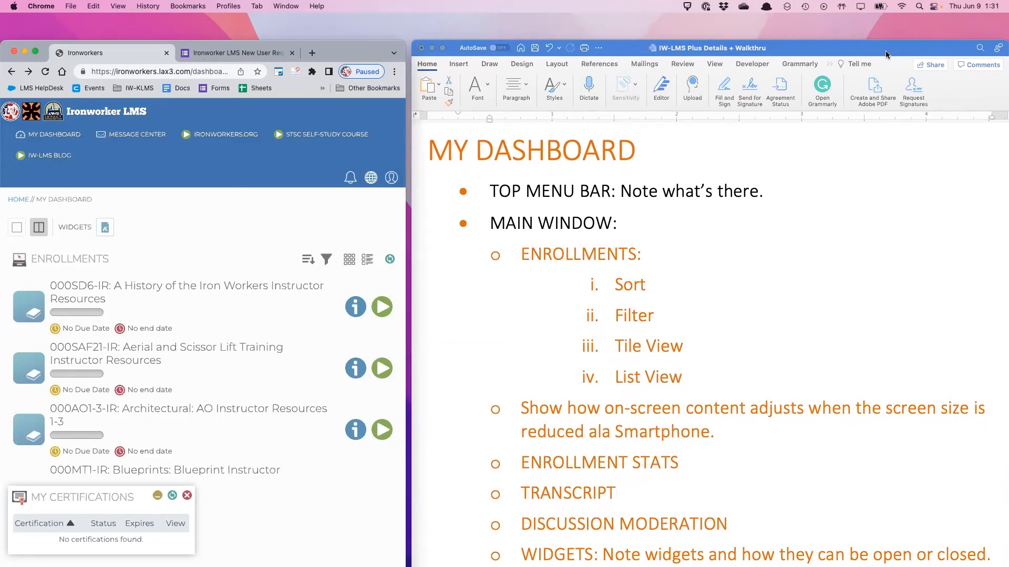
{"action": "left_click_drag", "start_coordinate": [885, 50], "coordinate": [1008, 74]}
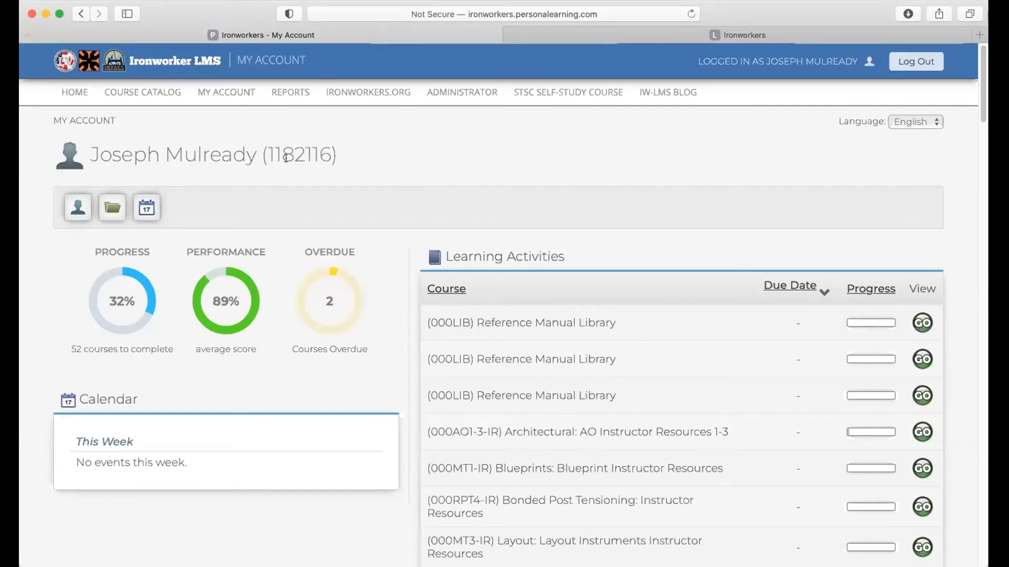
- Maximize the browser window and switch to the Ironworkers tab with the Message Center
{"action": "scroll", "coordinate": [301, 190], "scroll_direction": "down", "scroll_amount": 3}
{"action": "scroll", "coordinate": [257, 112], "scroll_direction": "up", "scroll_amount": 1}
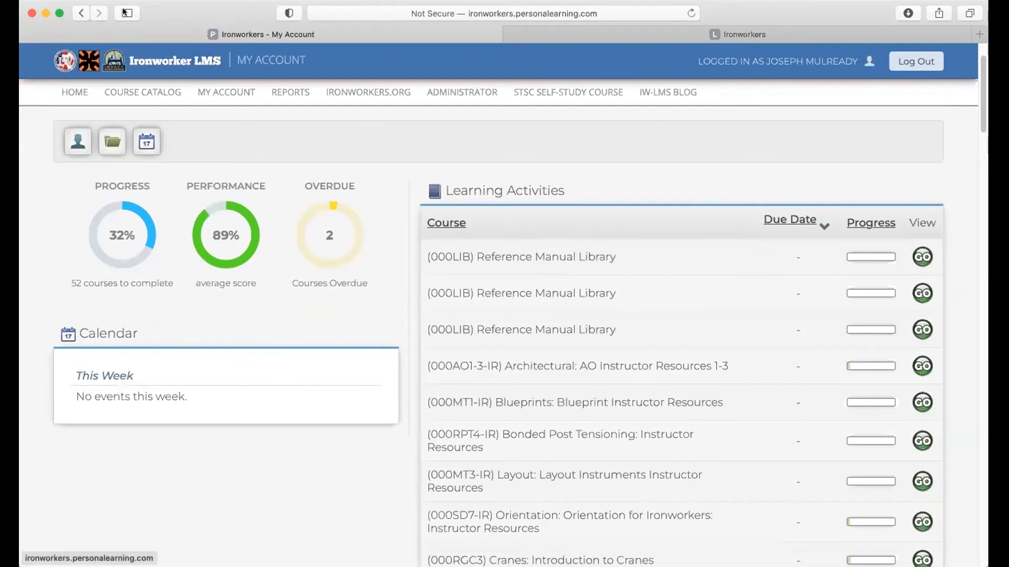
{"action": "left_click", "coordinate": [59, 13]}
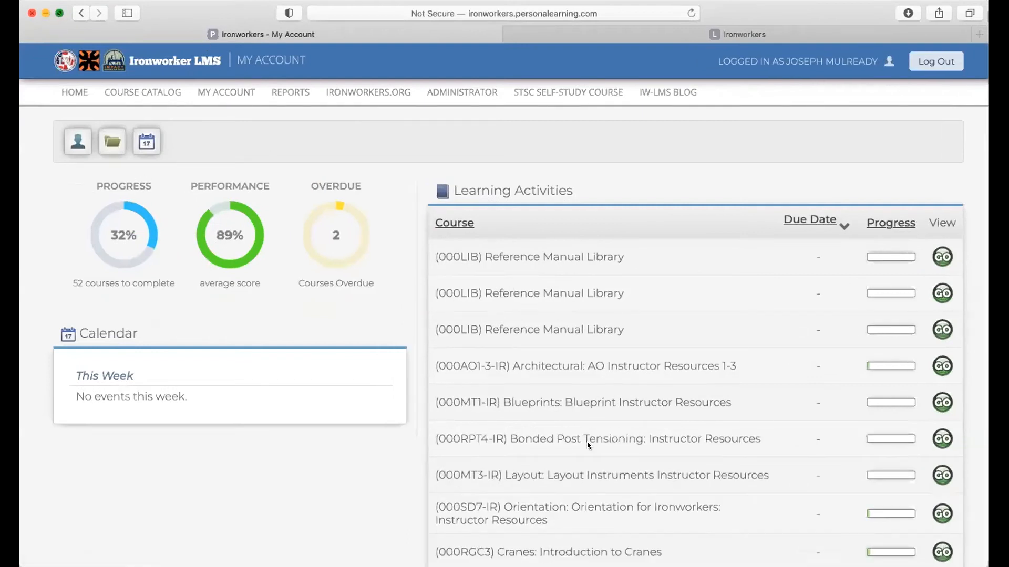
{"action": "scroll", "coordinate": [572, 406], "scroll_direction": "up", "scroll_amount": 2}
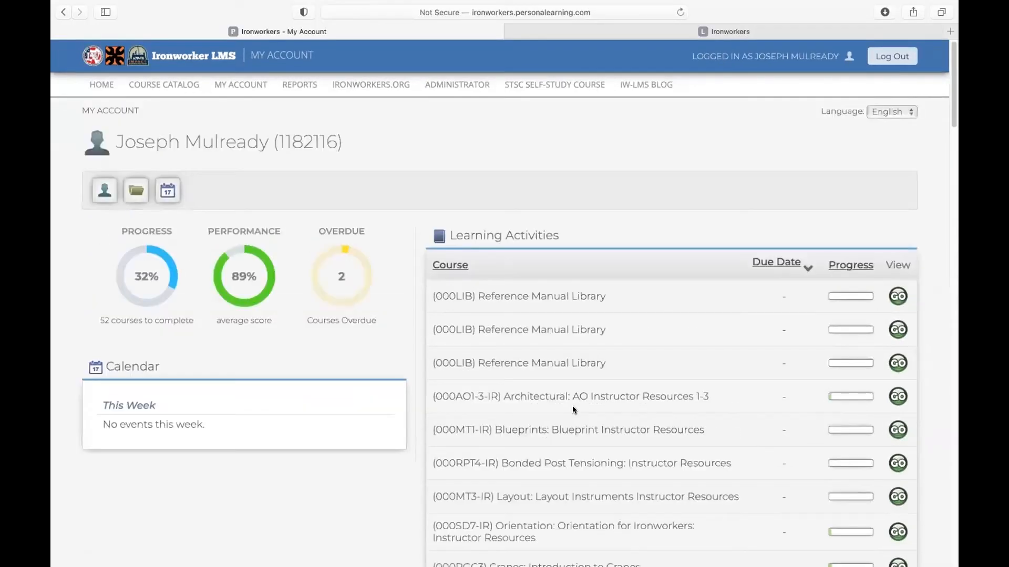
{"action": "scroll", "coordinate": [566, 408], "scroll_direction": "up", "scroll_amount": 1}
{"action": "left_click", "coordinate": [682, 37]}
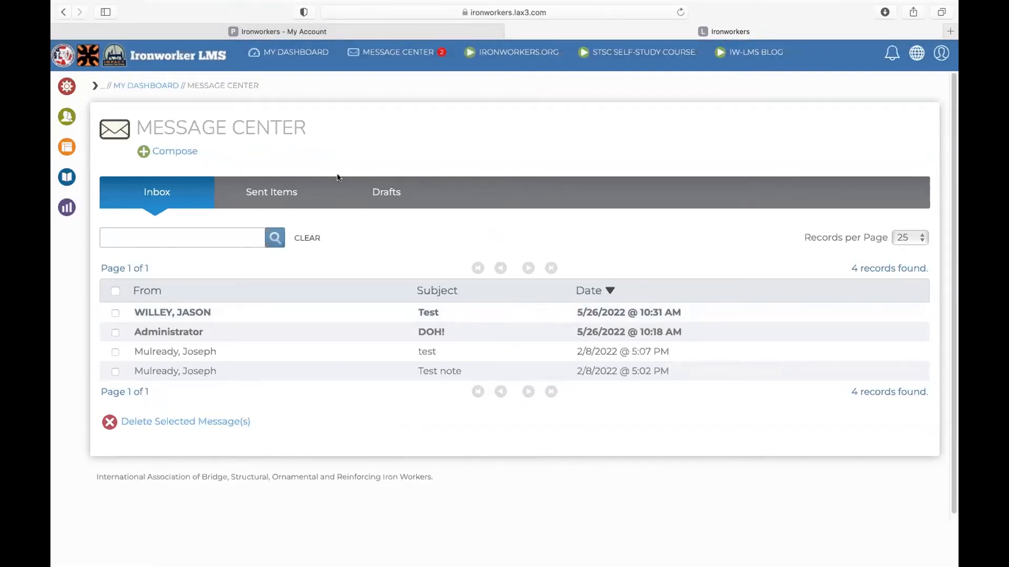
- Go to MY DASHBOARD, which brings up the Sign In dialog with credentials entered
{"action": "left_click", "coordinate": [300, 54]}
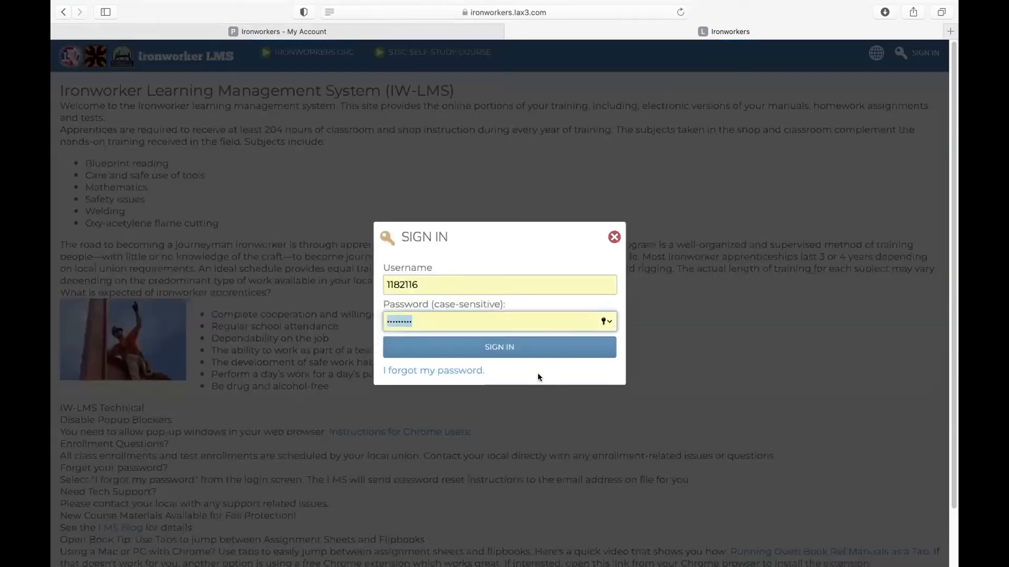
- Sign in with the filled-in credentials to reach My Dashboard
{"action": "left_click", "coordinate": [509, 349]}
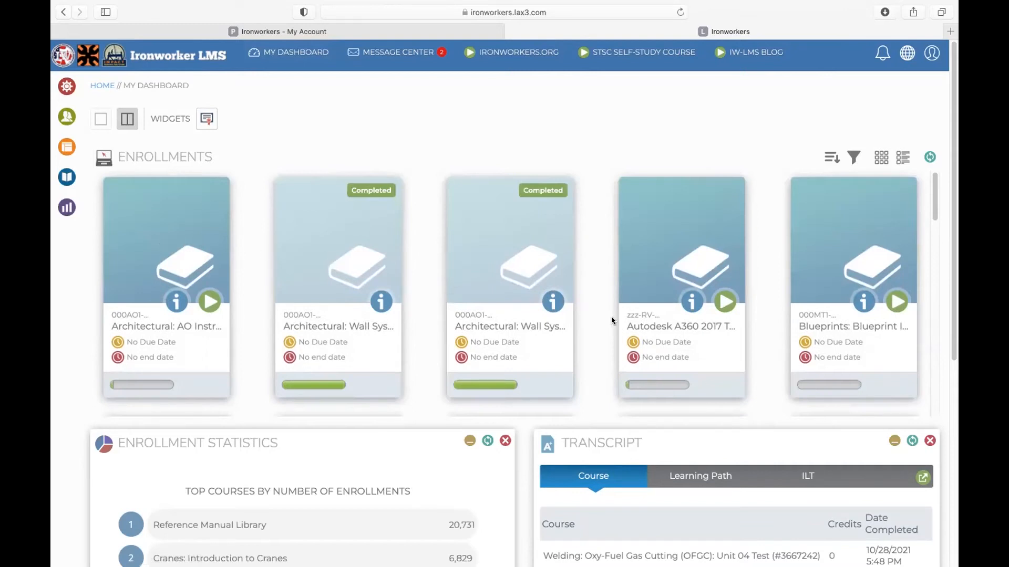
- Open the Users & Groups flyout from the sidebar, showing the Groups and Users boxes
{"action": "scroll", "coordinate": [662, 330], "scroll_direction": "down", "scroll_amount": 2}
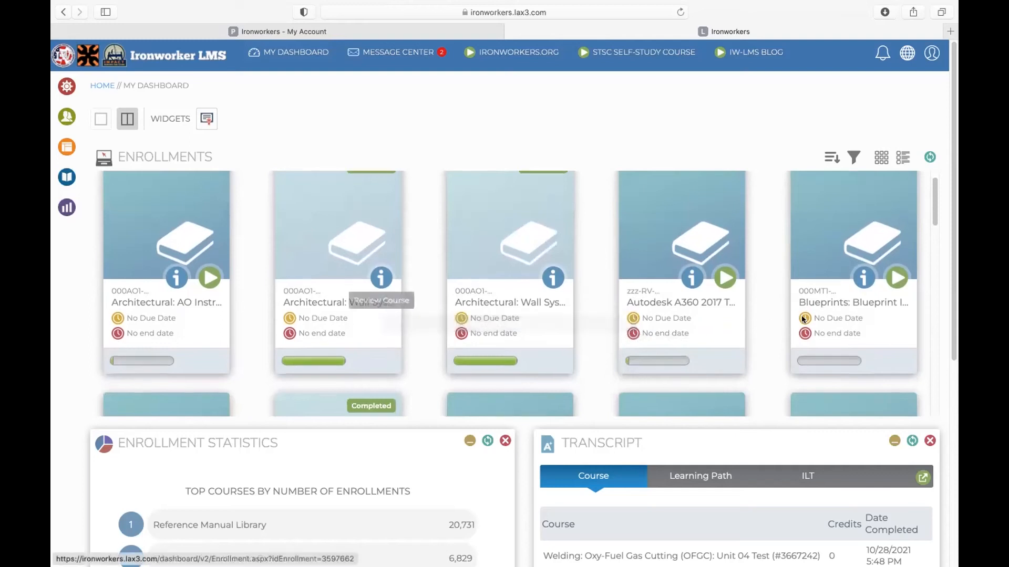
{"action": "scroll", "coordinate": [569, 295], "scroll_direction": "up", "scroll_amount": 2}
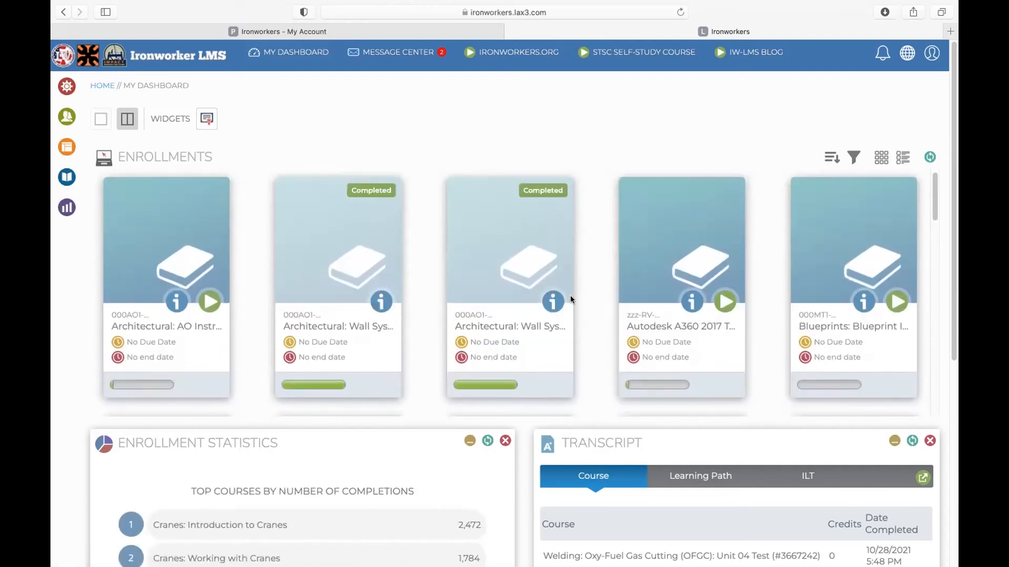
{"action": "scroll", "coordinate": [515, 304], "scroll_direction": "down", "scroll_amount": 5}
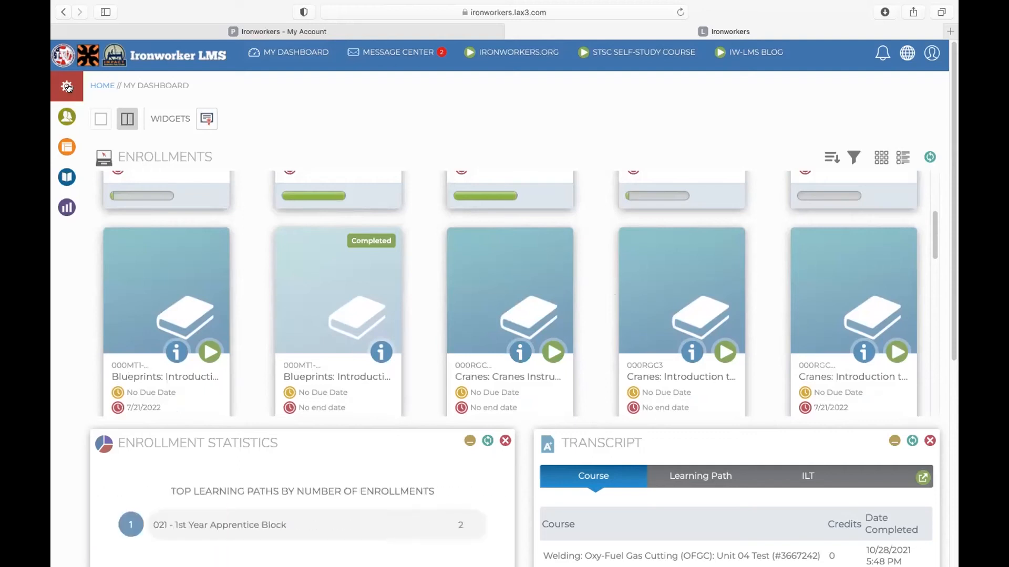
{"action": "left_click", "coordinate": [64, 115]}
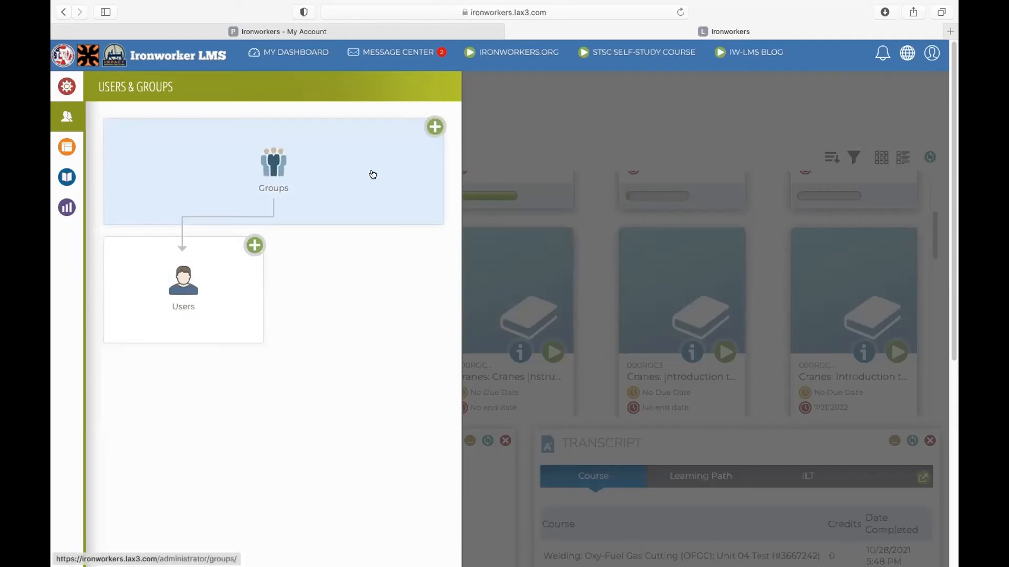
- Choose New Group from the Groups box's add menu to open a blank group form
{"action": "left_click", "coordinate": [435, 127]}
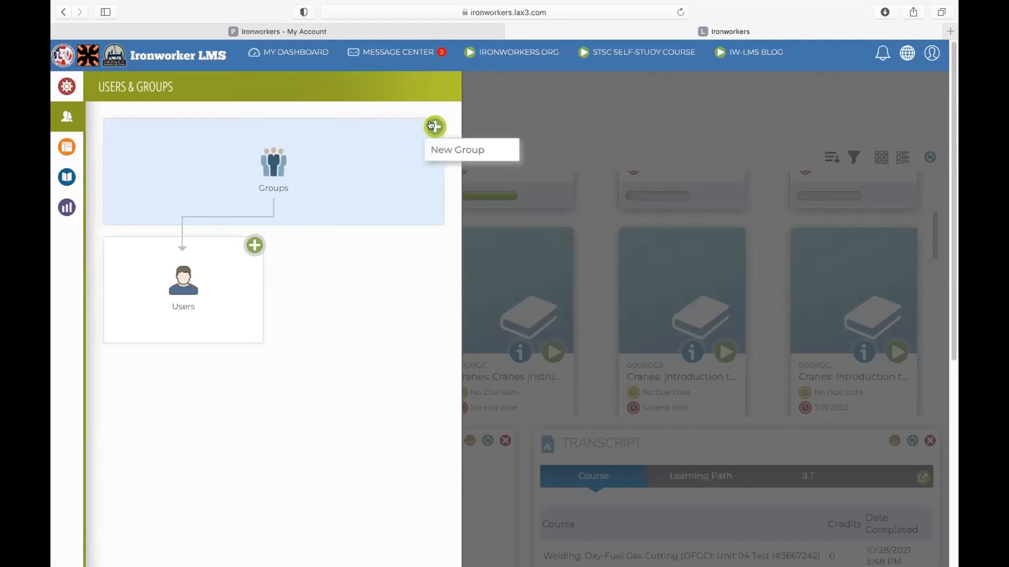
{"action": "left_click", "coordinate": [434, 150]}
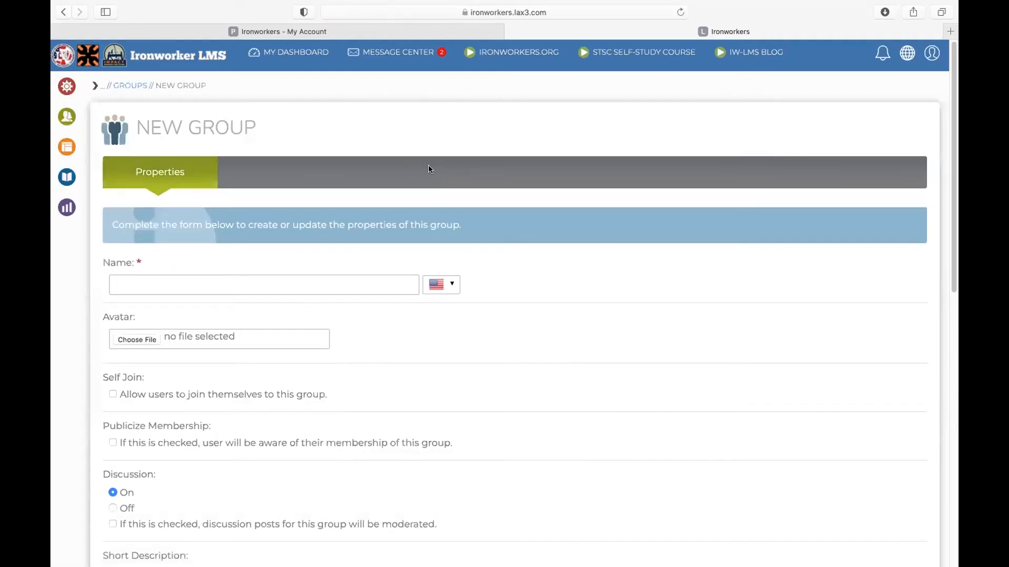
- Scroll through the empty New Group form, then reopen the Users & Groups panel
{"action": "scroll", "coordinate": [387, 322], "scroll_direction": "down", "scroll_amount": 3}
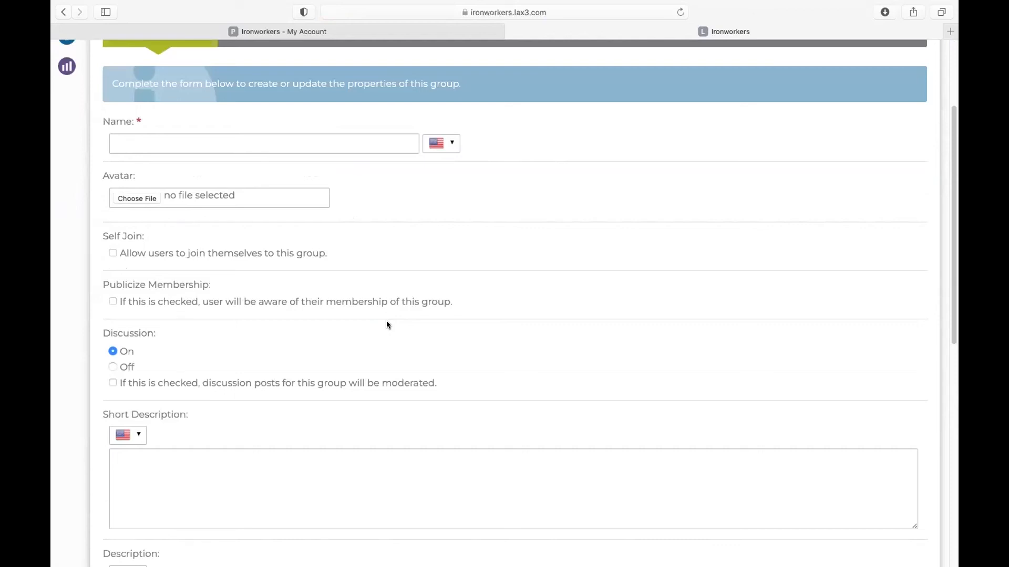
{"action": "scroll", "coordinate": [247, 168], "scroll_direction": "up", "scroll_amount": 3}
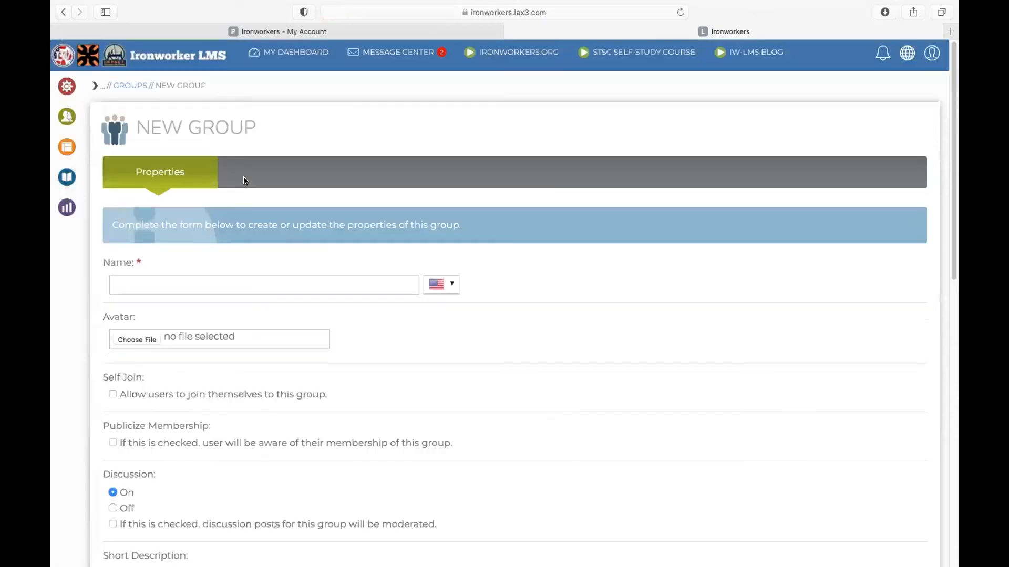
{"action": "left_click", "coordinate": [69, 116]}
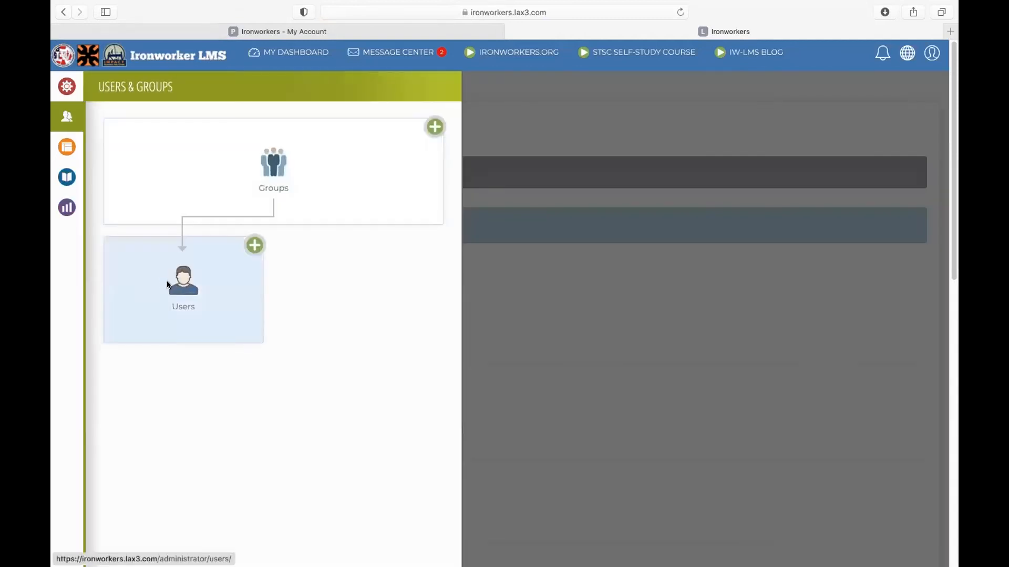
- Open the Users list, scroll its 17,951 records, then check the website and learning-asset panels
{"action": "left_click", "coordinate": [163, 284]}
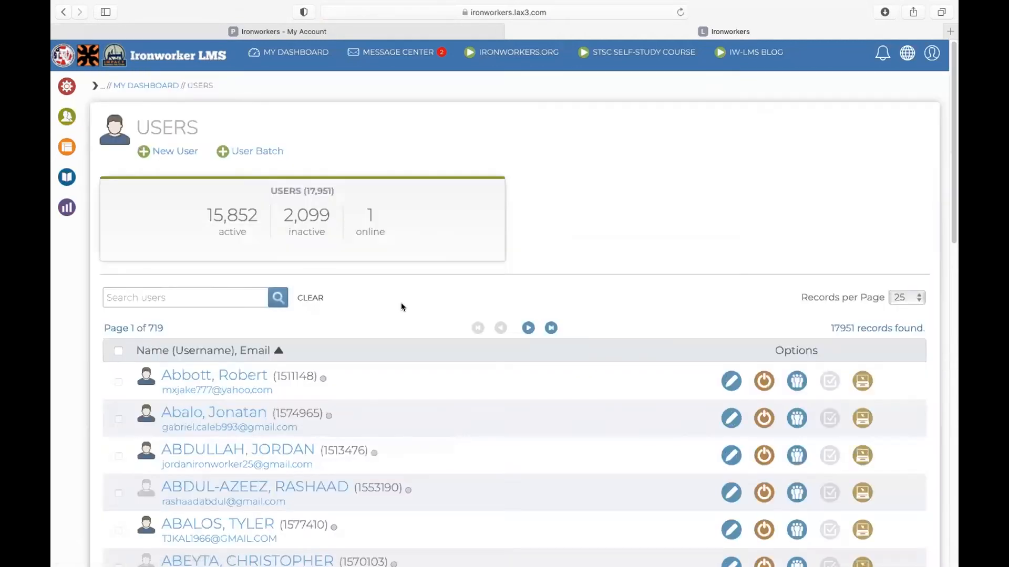
{"action": "scroll", "coordinate": [402, 302], "scroll_direction": "down", "scroll_amount": 2}
{"action": "scroll", "coordinate": [401, 307], "scroll_direction": "down", "scroll_amount": 2}
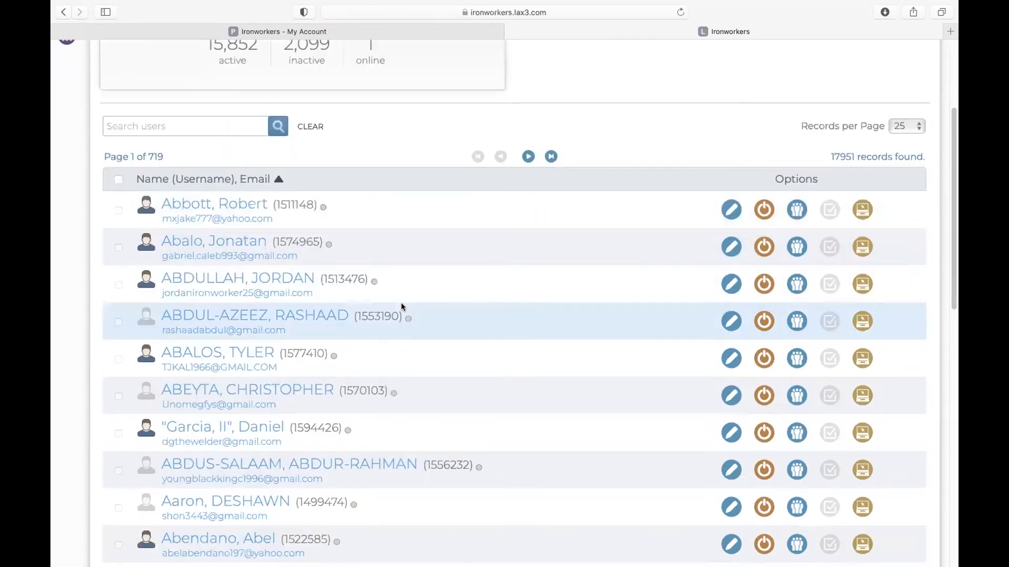
{"action": "scroll", "coordinate": [401, 307], "scroll_direction": "up", "scroll_amount": 2}
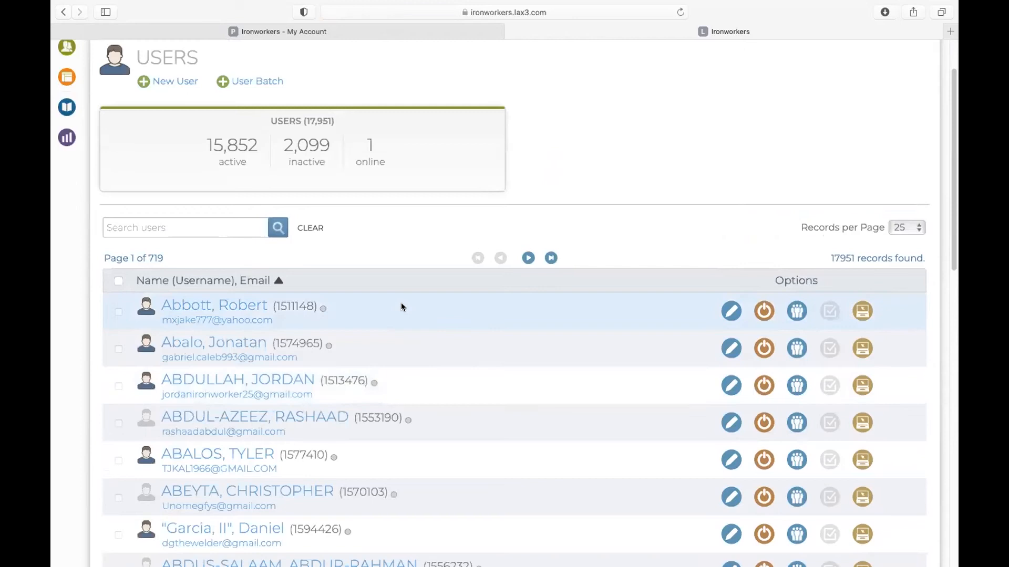
{"action": "scroll", "coordinate": [401, 307], "scroll_direction": "up", "scroll_amount": 2}
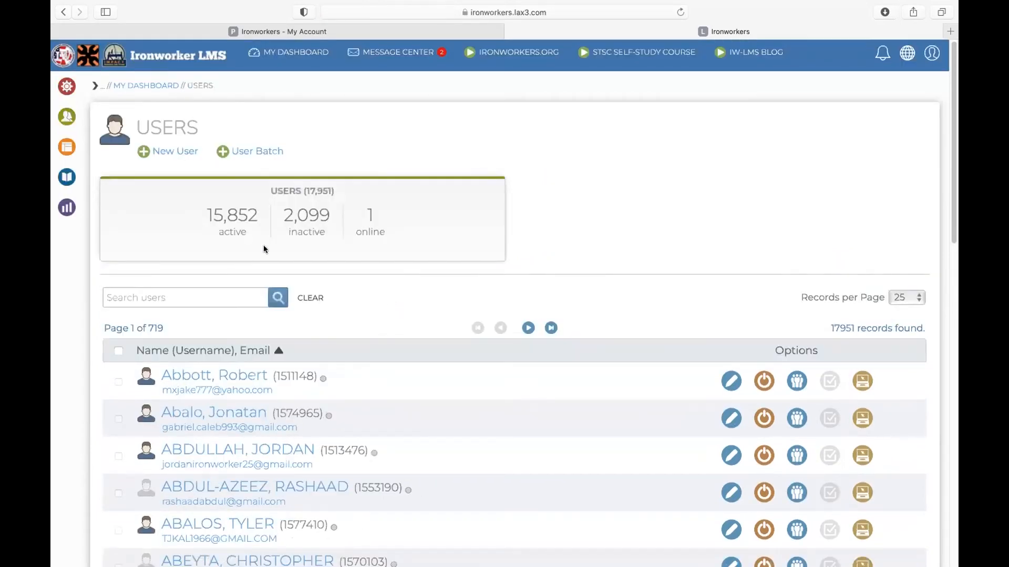
{"action": "left_click", "coordinate": [68, 149]}
{"action": "left_click", "coordinate": [62, 180]}
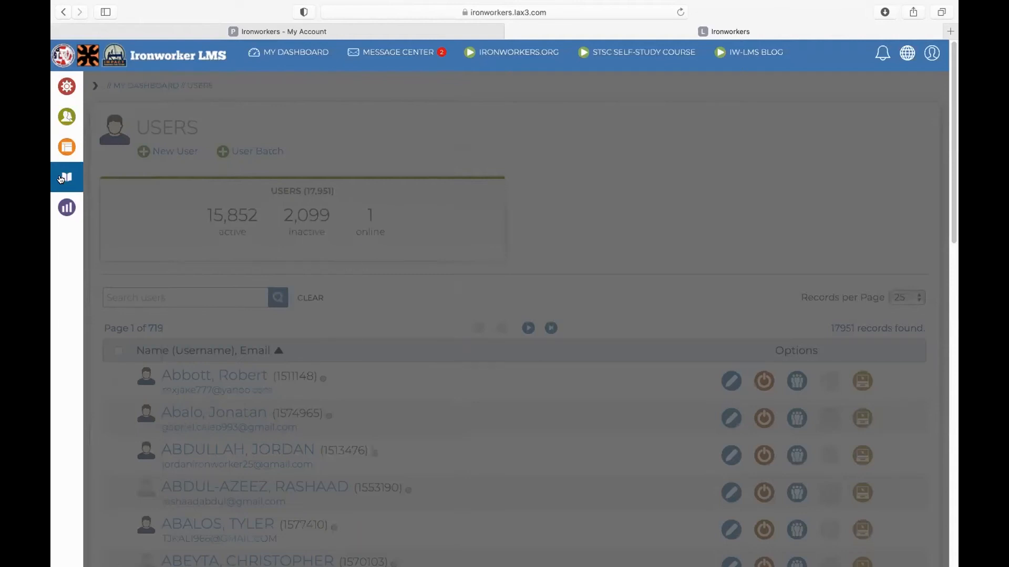
{"action": "left_click", "coordinate": [61, 179]}
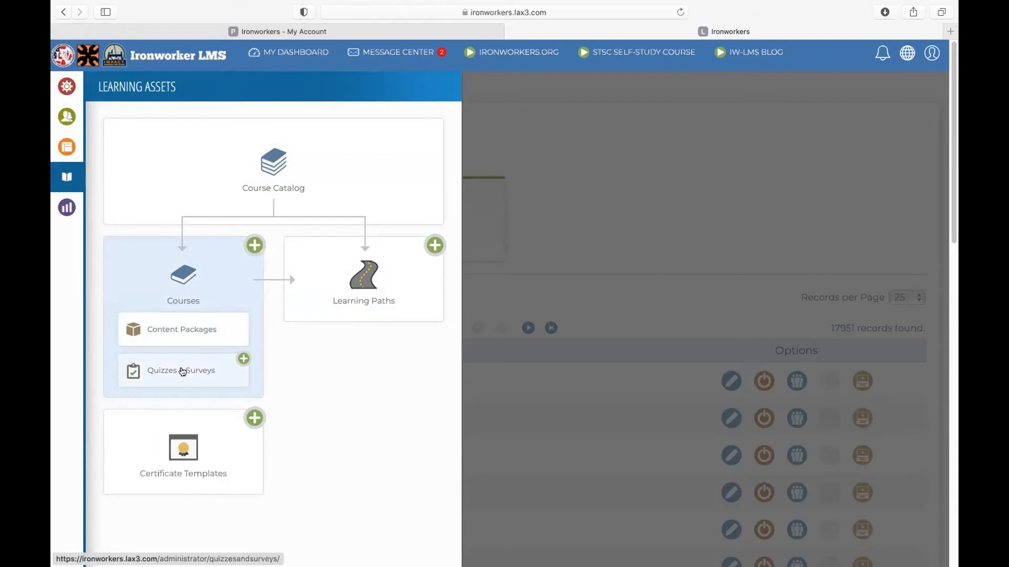
{"action": "scroll", "coordinate": [180, 367], "scroll_direction": "down", "scroll_amount": 2}
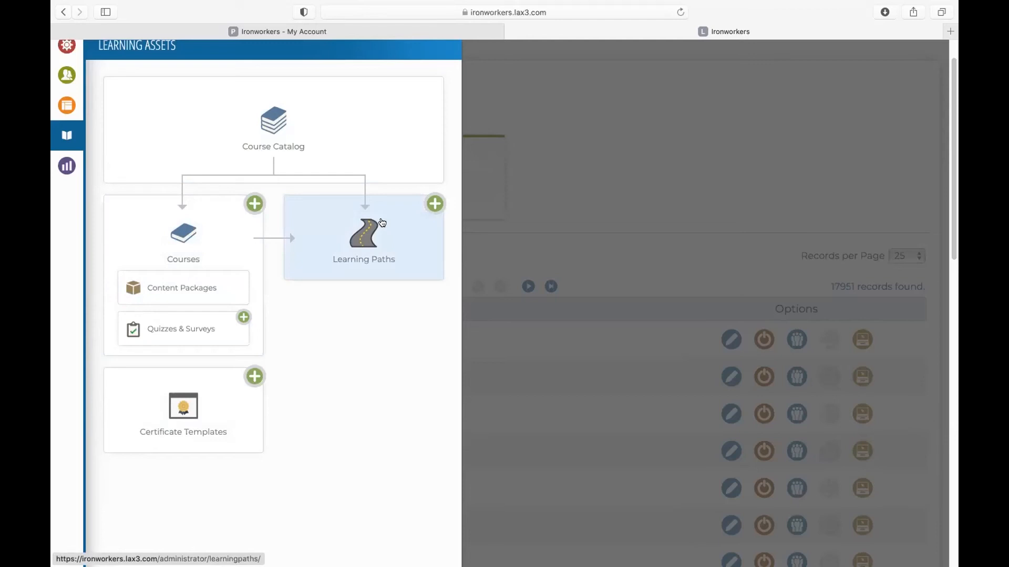
{"action": "scroll", "coordinate": [347, 296], "scroll_direction": "down", "scroll_amount": 1}
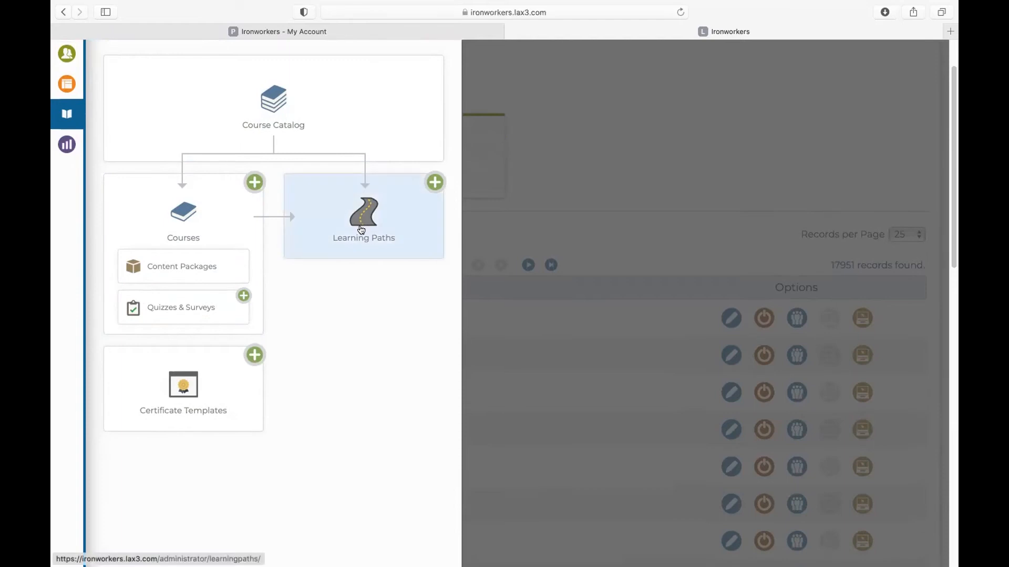
{"action": "scroll", "coordinate": [360, 273], "scroll_direction": "down", "scroll_amount": 1}
{"action": "scroll", "coordinate": [360, 294], "scroll_direction": "up", "scroll_amount": 4}
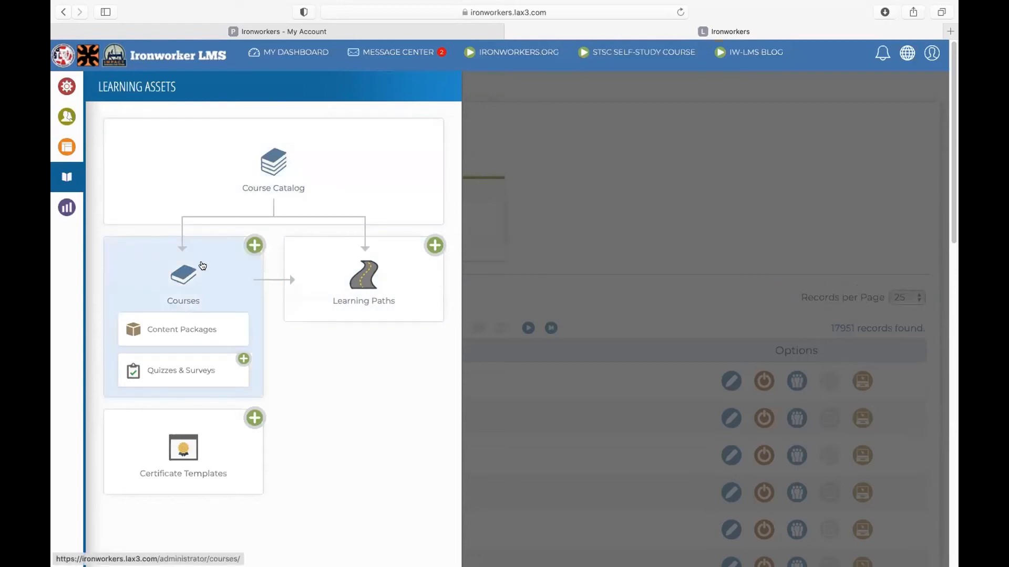
{"action": "scroll", "coordinate": [102, 230], "scroll_direction": "down", "scroll_amount": 1}
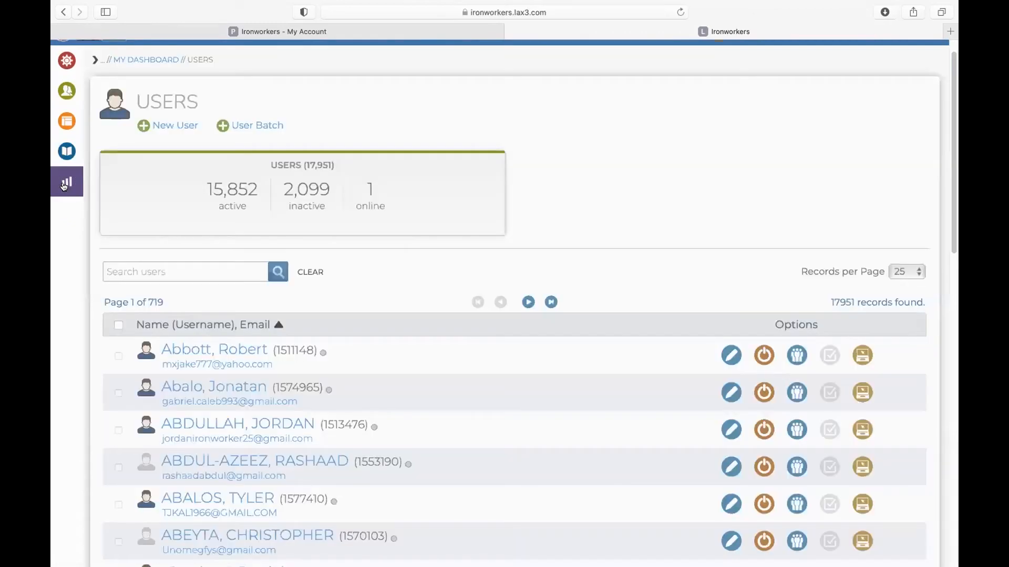
- Go to Reporting > Reports and start a new User Course Transcripts report
{"action": "left_click", "coordinate": [64, 187]}
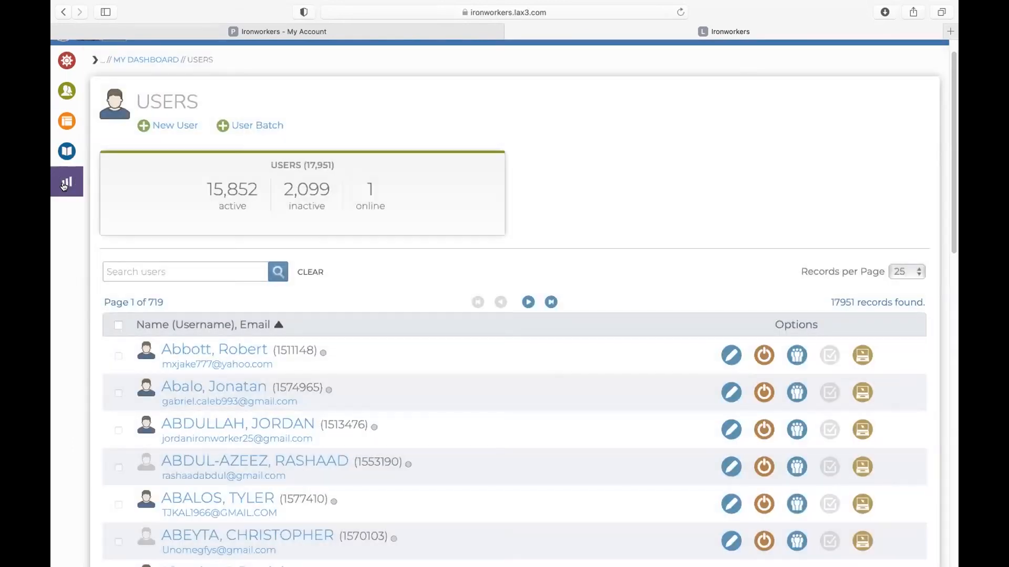
{"action": "left_click", "coordinate": [64, 187]}
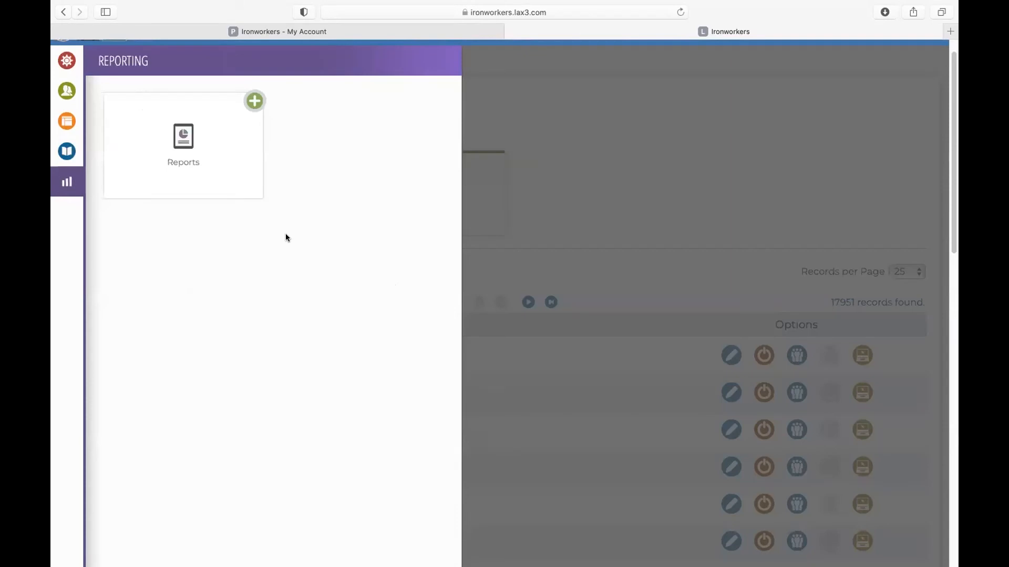
{"action": "left_click", "coordinate": [200, 157]}
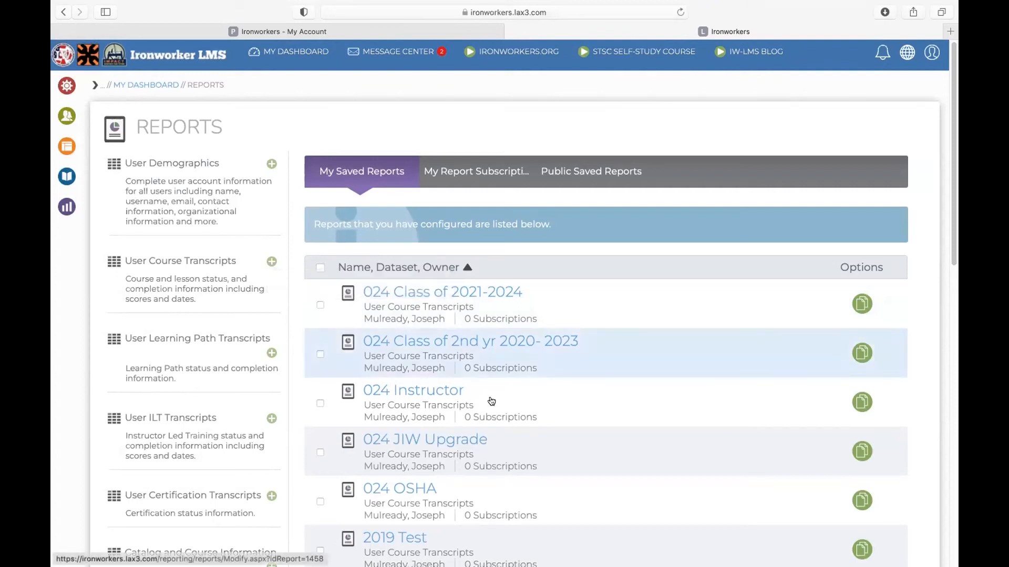
{"action": "scroll", "coordinate": [491, 401], "scroll_direction": "down", "scroll_amount": 2}
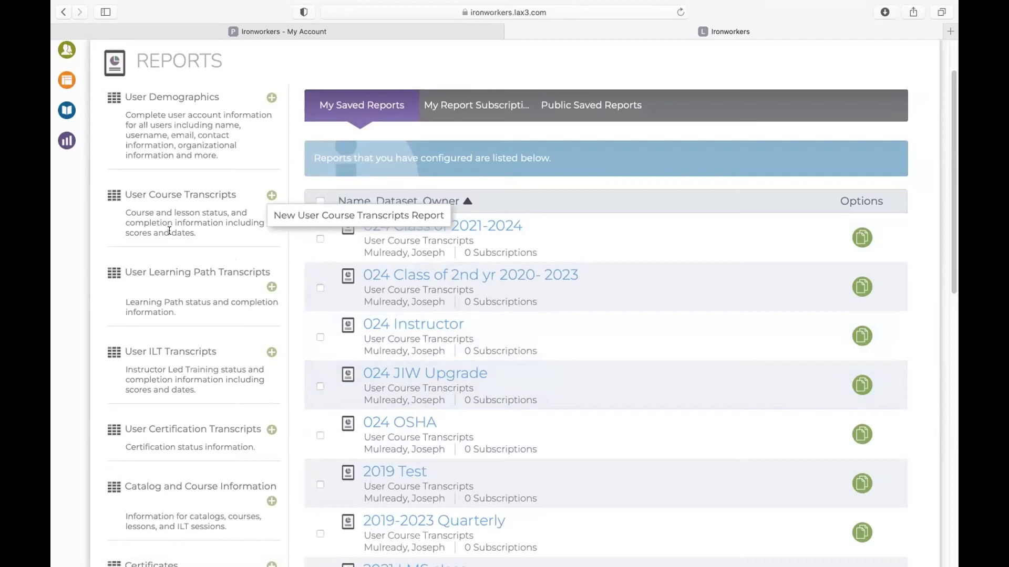
{"action": "left_click", "coordinate": [306, 219]}
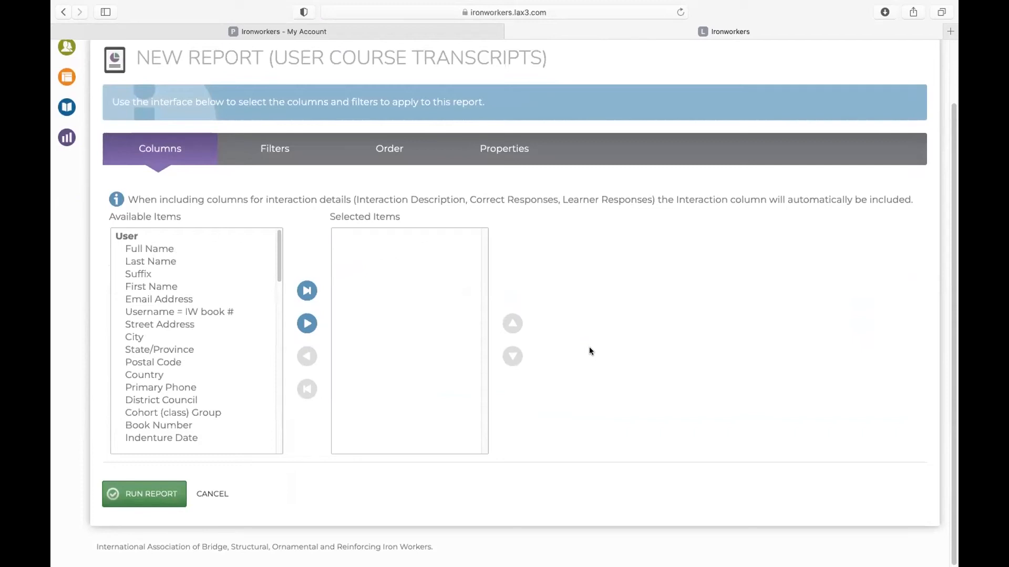
- Add Full Name, then Code and Course, to the report's selected columns
{"action": "left_click", "coordinate": [165, 249]}
{"action": "left_click", "coordinate": [307, 291]}
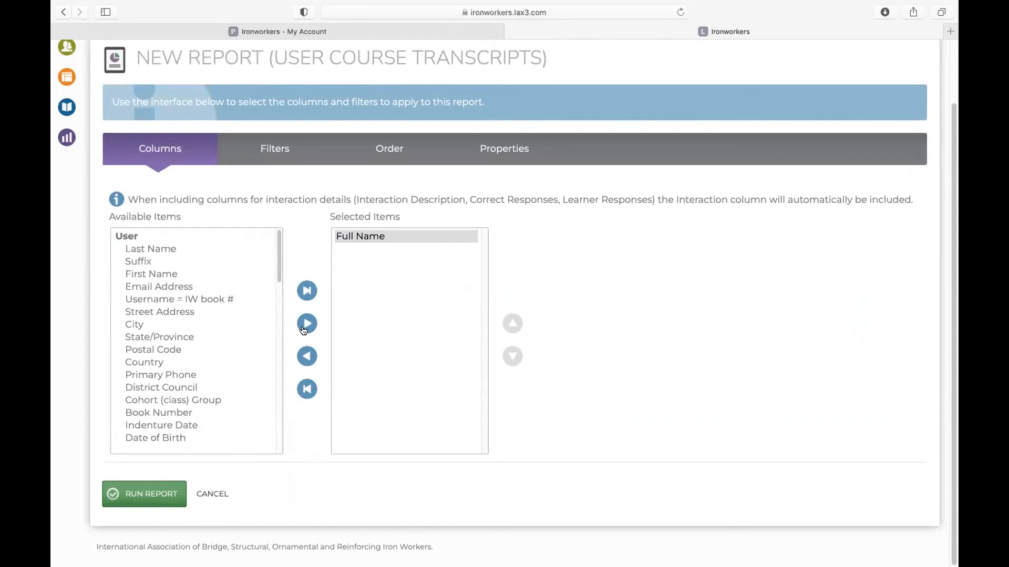
{"action": "scroll", "coordinate": [269, 324], "scroll_direction": "down", "scroll_amount": 2}
{"action": "scroll", "coordinate": [269, 323], "scroll_direction": "down", "scroll_amount": 5}
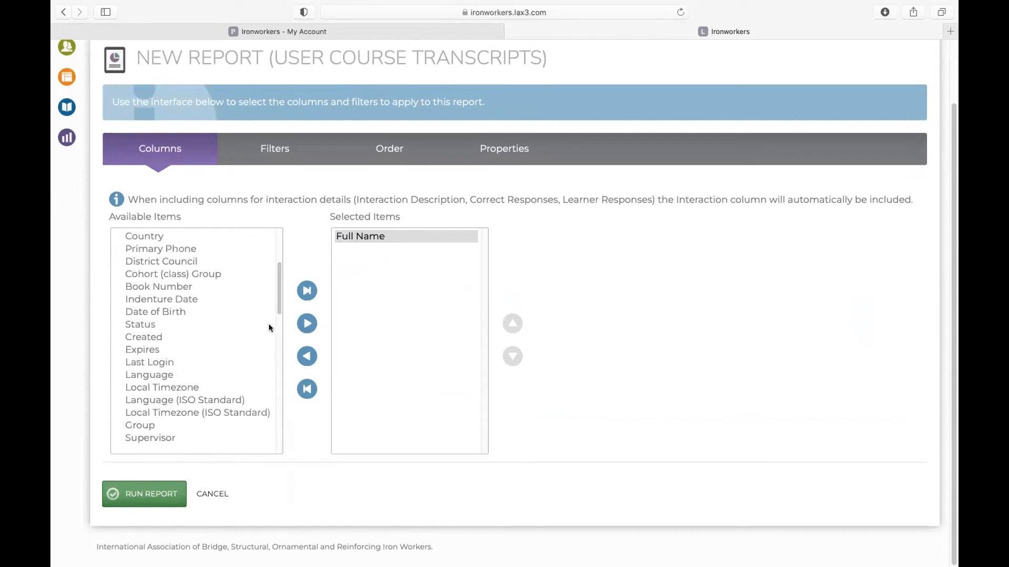
{"action": "scroll", "coordinate": [158, 338], "scroll_direction": "down", "scroll_amount": 2}
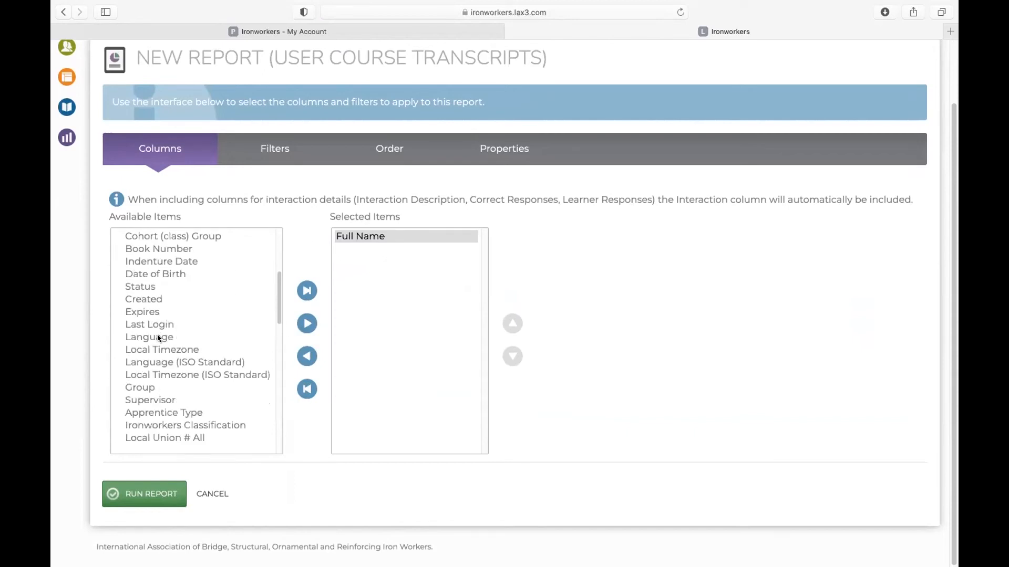
{"action": "scroll", "coordinate": [157, 364], "scroll_direction": "down", "scroll_amount": 1}
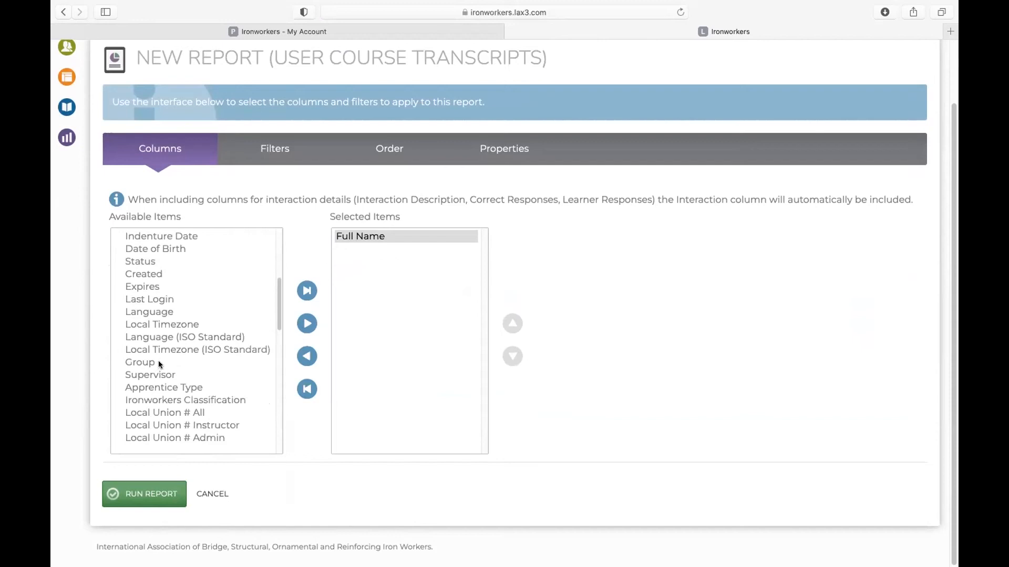
{"action": "scroll", "coordinate": [159, 360], "scroll_direction": "down", "scroll_amount": 2}
{"action": "scroll", "coordinate": [146, 410], "scroll_direction": "down", "scroll_amount": 4}
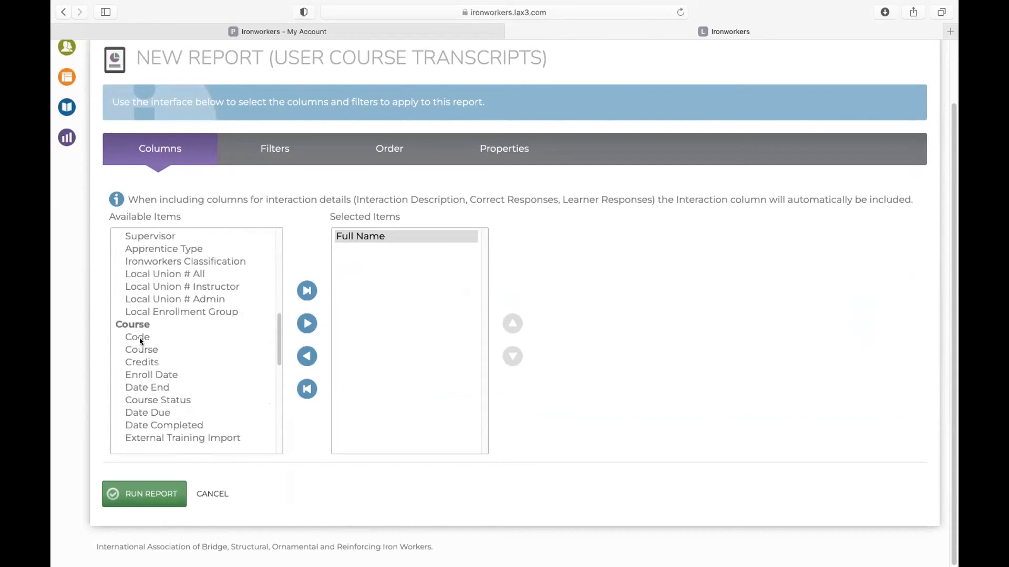
{"action": "left_click", "coordinate": [139, 337]}
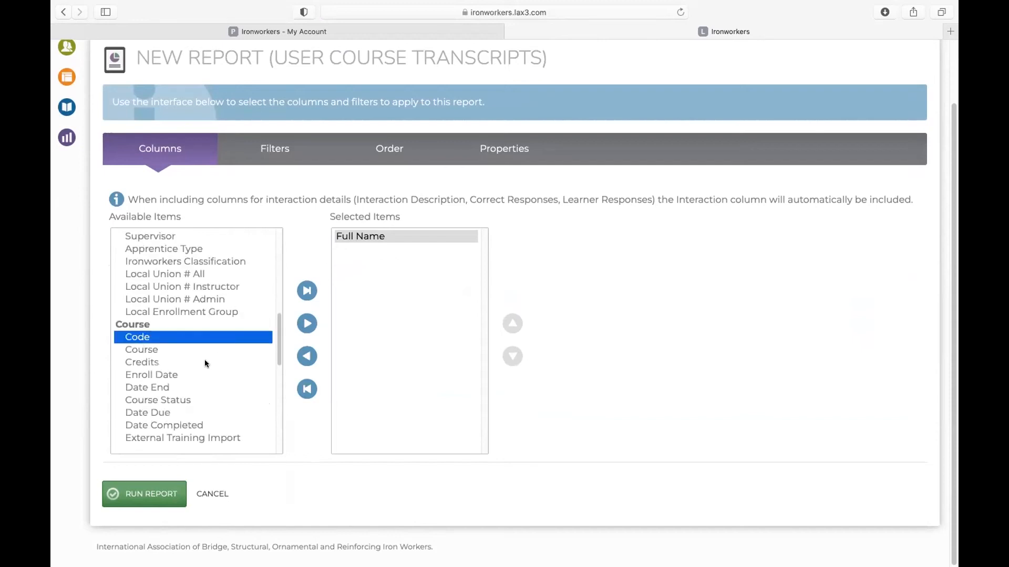
{"action": "left_click", "coordinate": [143, 349], "text": "shift"}
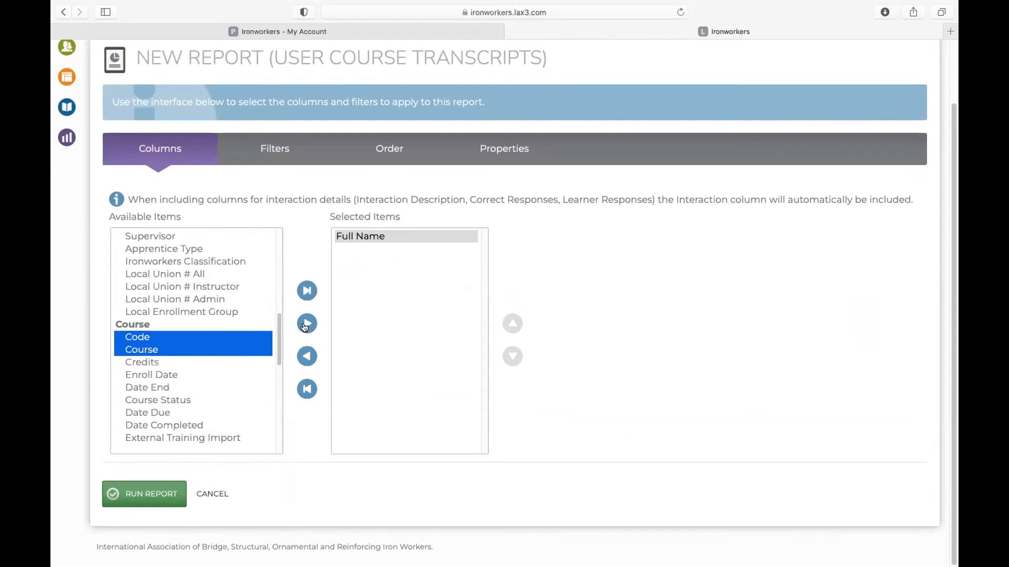
{"action": "left_click", "coordinate": [307, 324]}
{"action": "scroll", "coordinate": [214, 374], "scroll_direction": "up", "scroll_amount": 1}
{"action": "scroll", "coordinate": [214, 378], "scroll_direction": "up", "scroll_amount": 1}
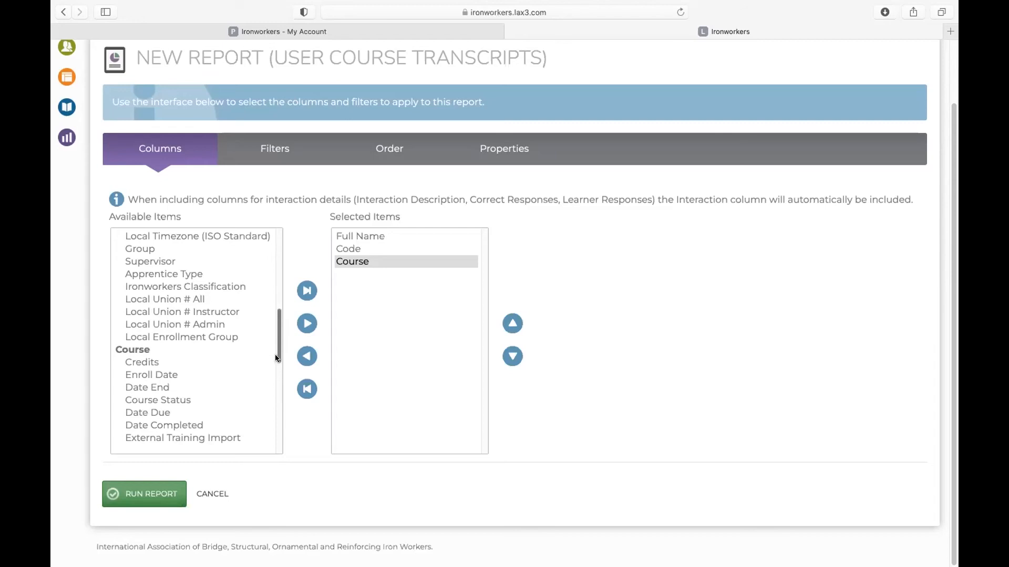
- Add Score from the Module group as the fourth selected column
{"action": "left_click_drag", "start_coordinate": [276, 358], "coordinate": [264, 395]}
{"action": "left_click", "coordinate": [129, 400]}
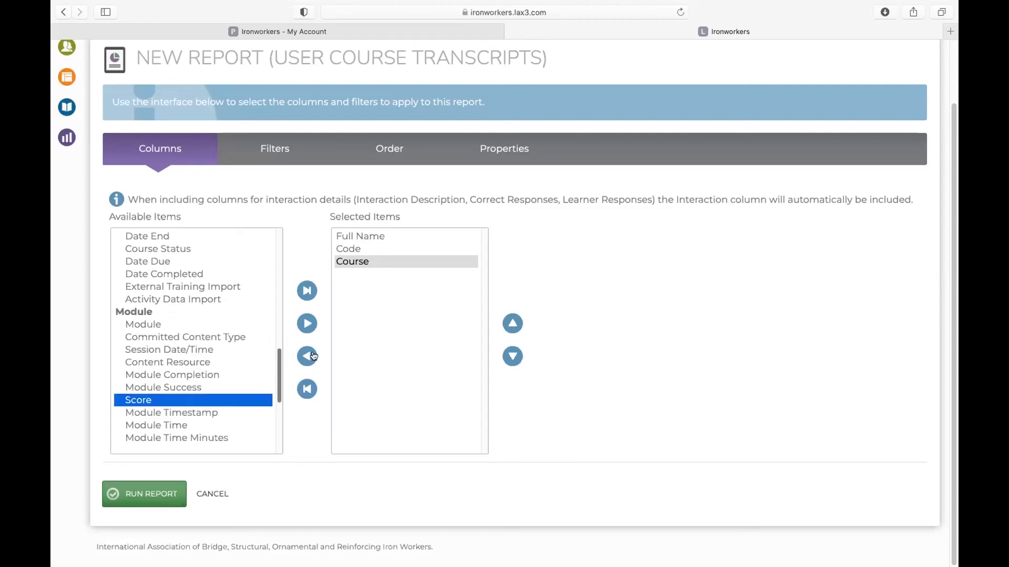
{"action": "left_click", "coordinate": [308, 323]}
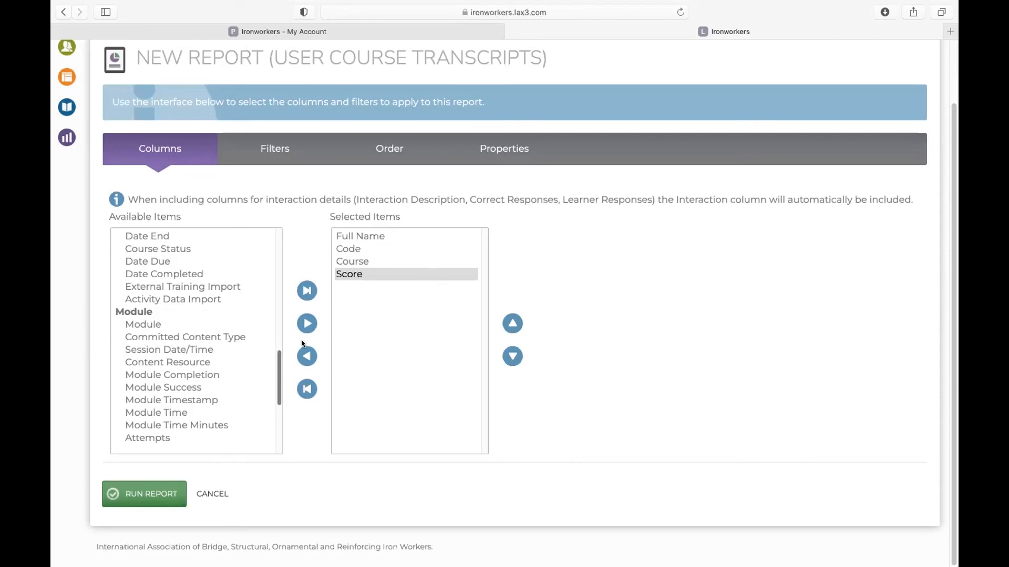
{"action": "scroll", "coordinate": [277, 394], "scroll_direction": "down", "scroll_amount": 5}
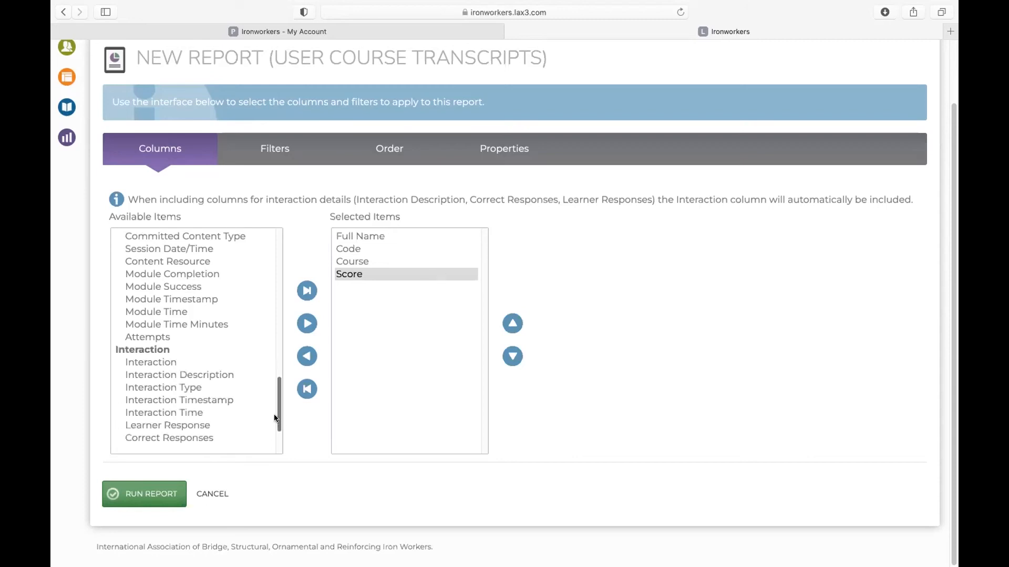
{"action": "scroll", "coordinate": [270, 433], "scroll_direction": "down", "scroll_amount": 1}
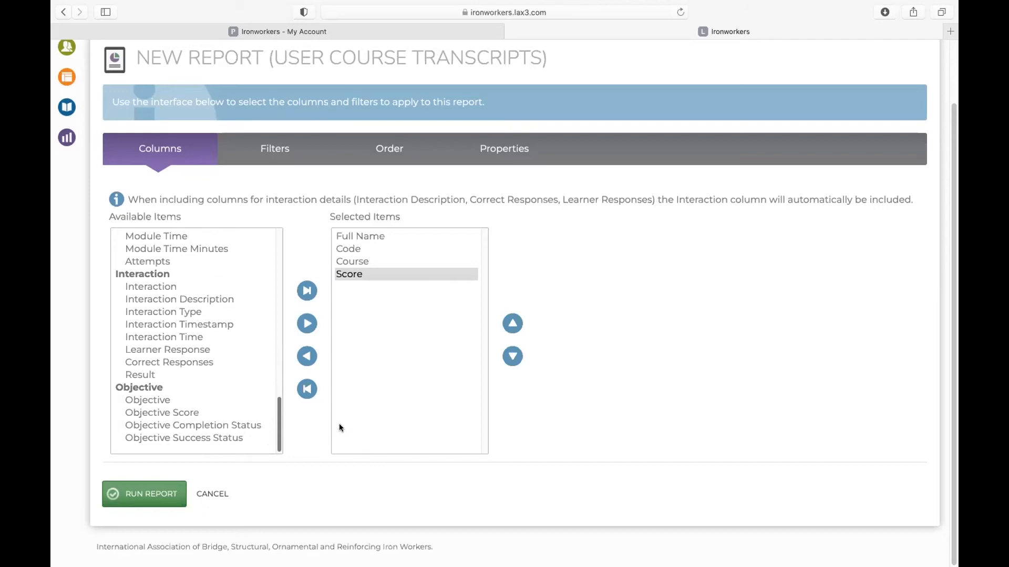
{"action": "scroll", "coordinate": [339, 425], "scroll_direction": "up", "scroll_amount": 1}
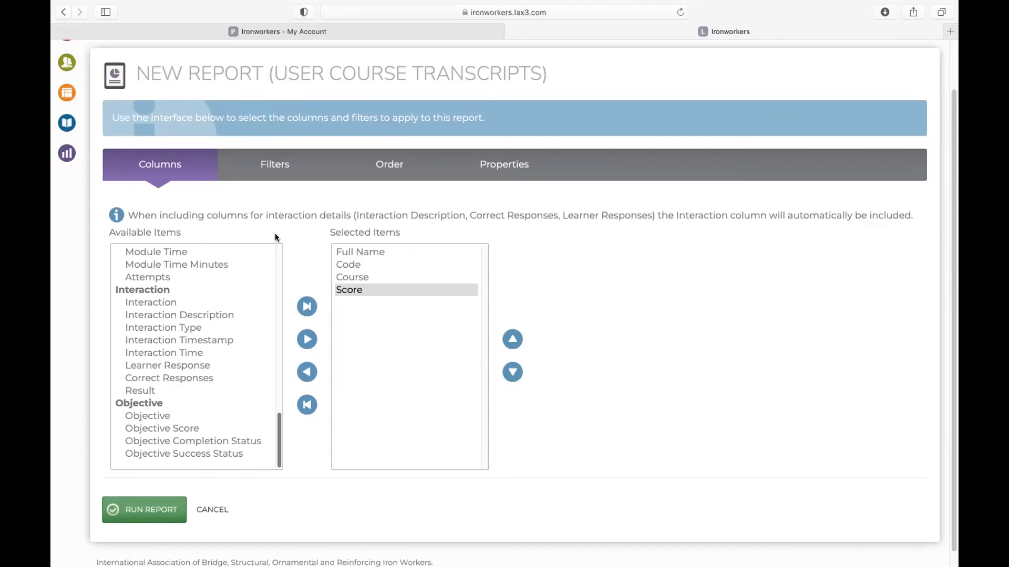
- On the Filters tab, add a first criterion on Full Name using contains
{"action": "left_click", "coordinate": [274, 165]}
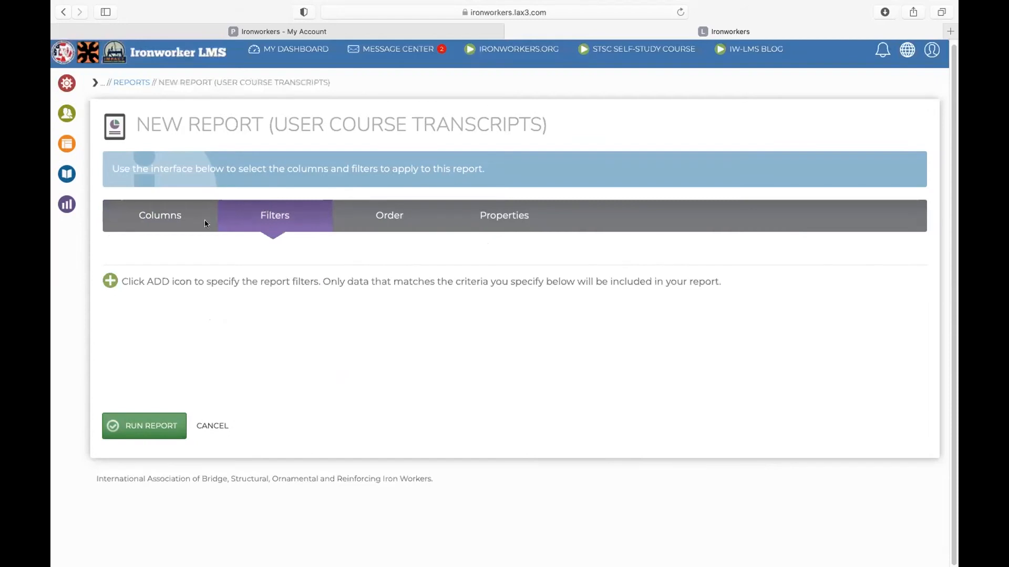
{"action": "left_click", "coordinate": [110, 282]}
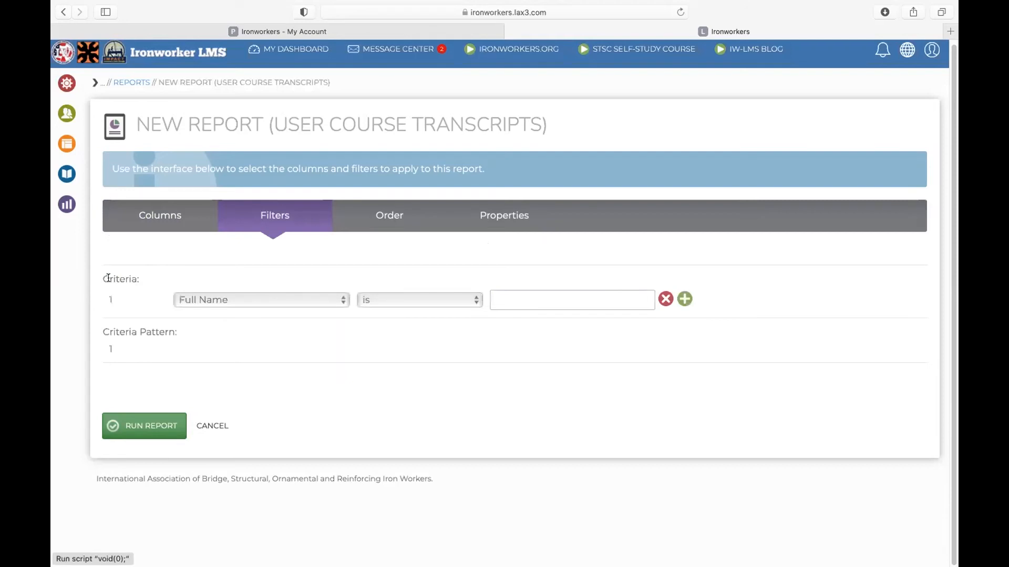
{"action": "left_click", "coordinate": [341, 303]}
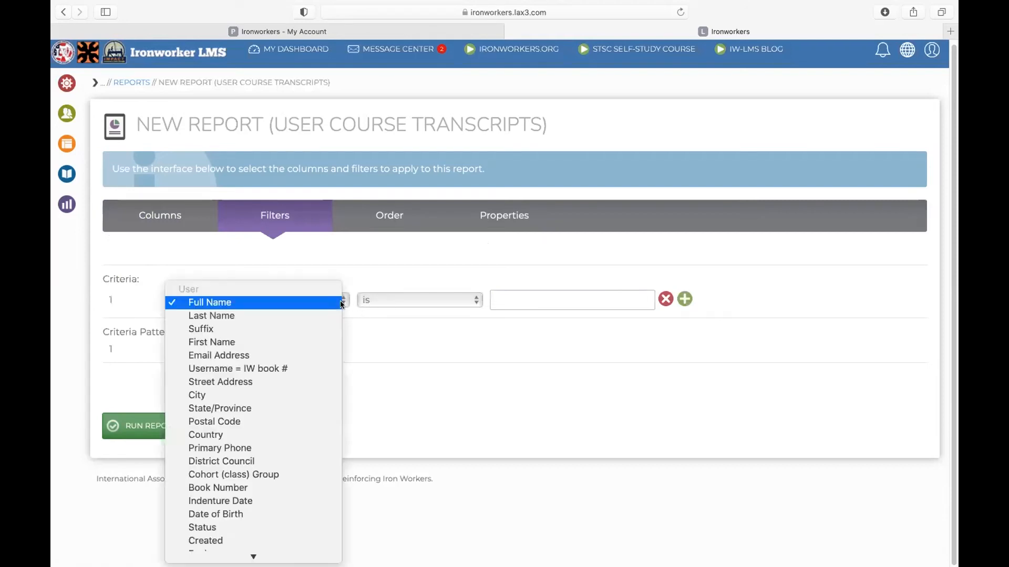
{"action": "left_click", "coordinate": [333, 305]}
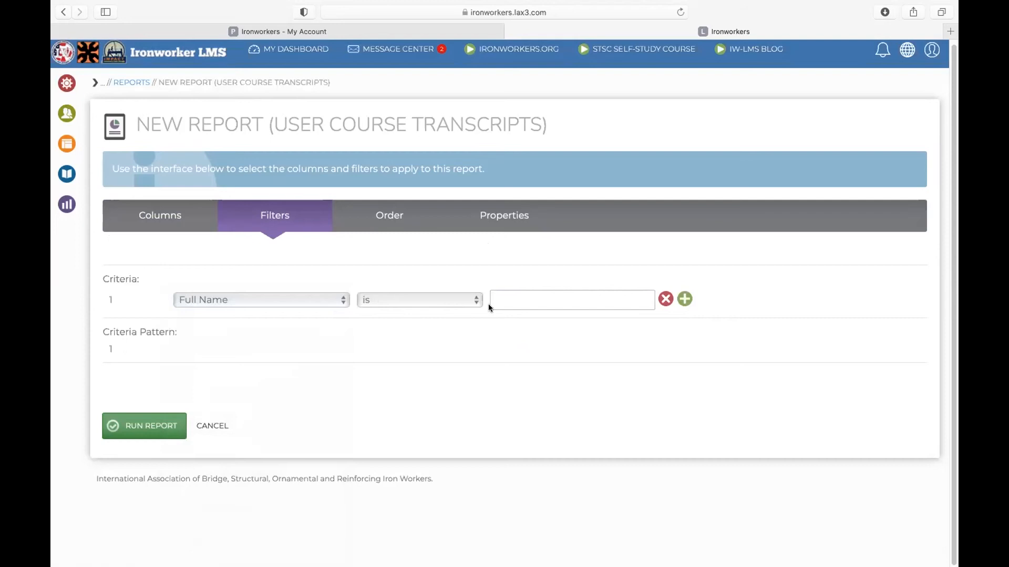
{"action": "left_click", "coordinate": [475, 302]}
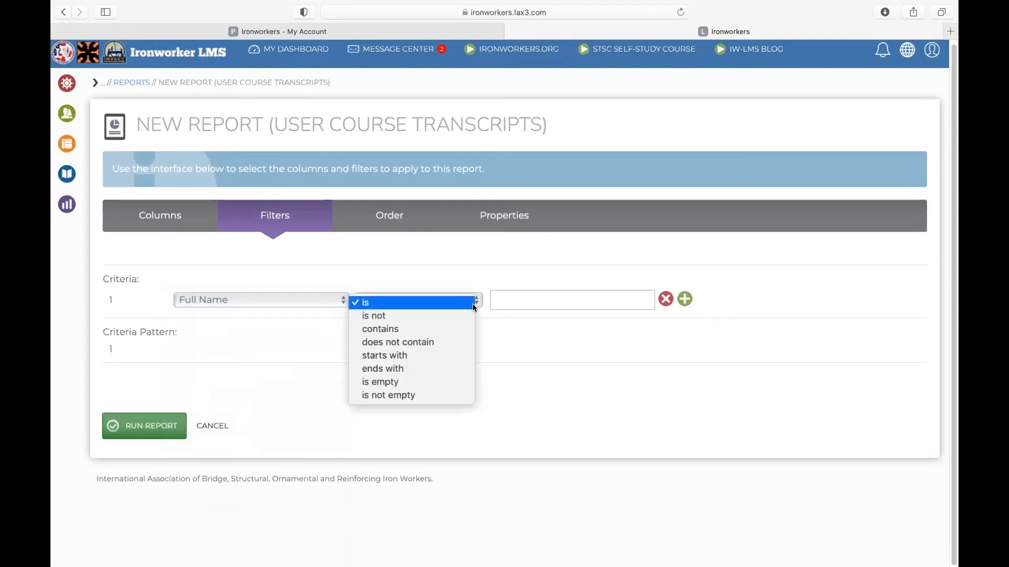
{"action": "left_click", "coordinate": [468, 331]}
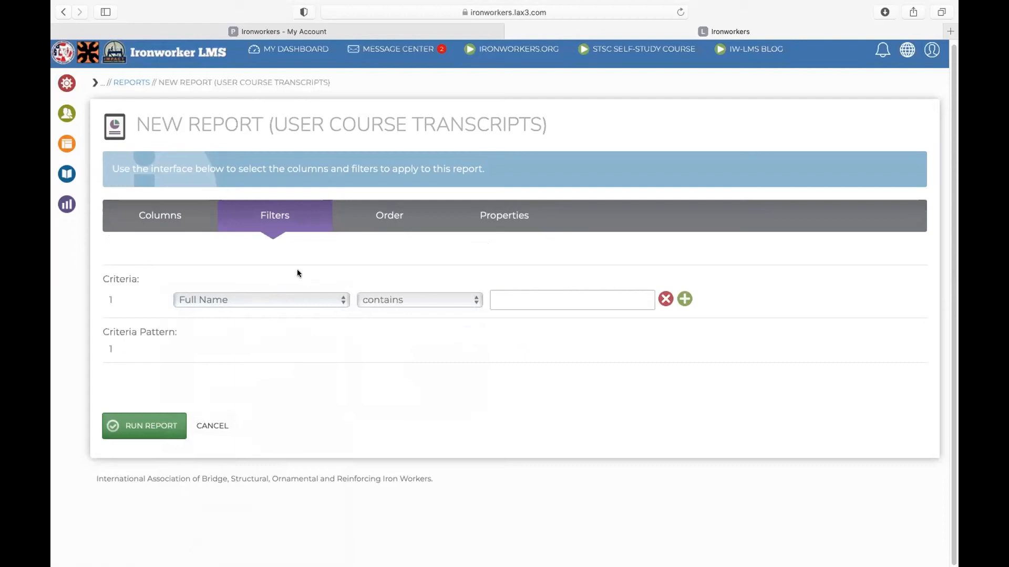
- Add a second criterion: AND Group contains
{"action": "left_click", "coordinate": [684, 299]}
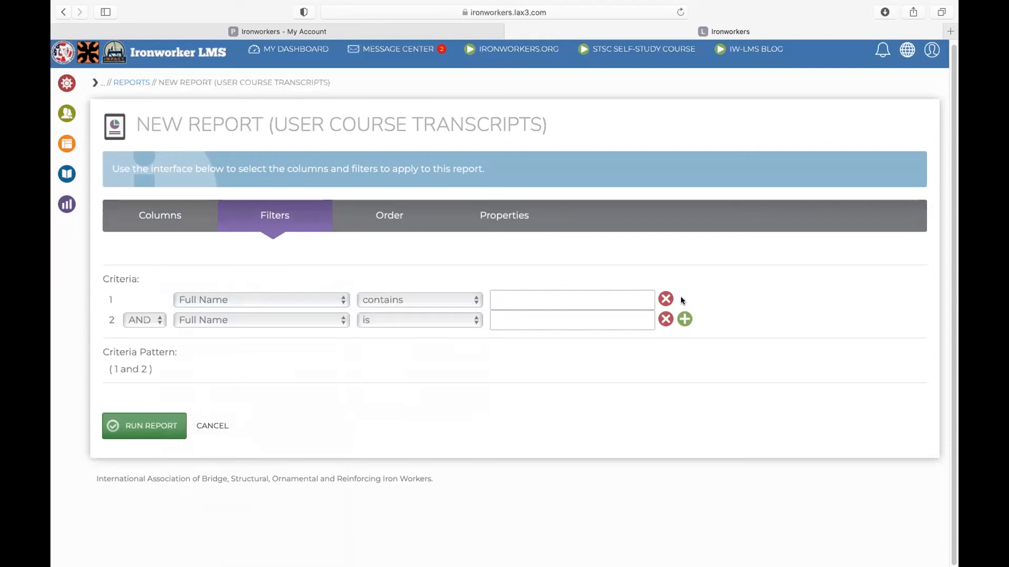
{"action": "left_click", "coordinate": [340, 323]}
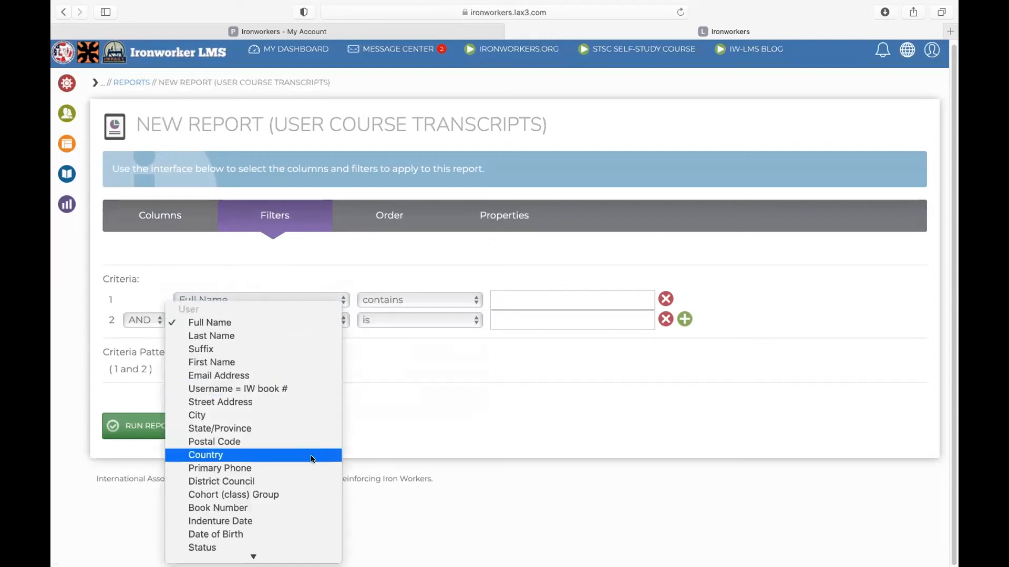
{"action": "mouse_move", "coordinate": [298, 550]}
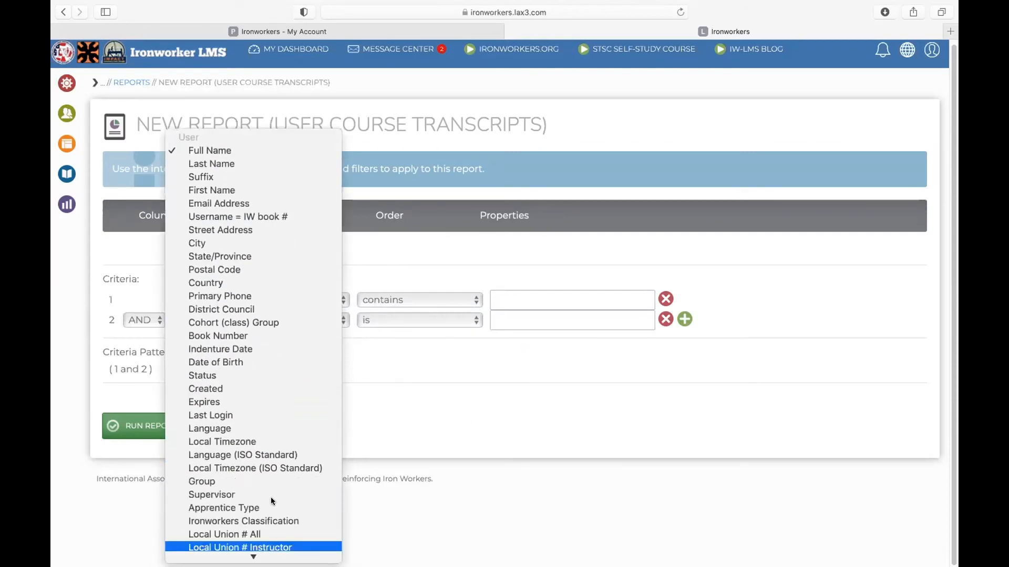
{"action": "left_click", "coordinate": [276, 481]}
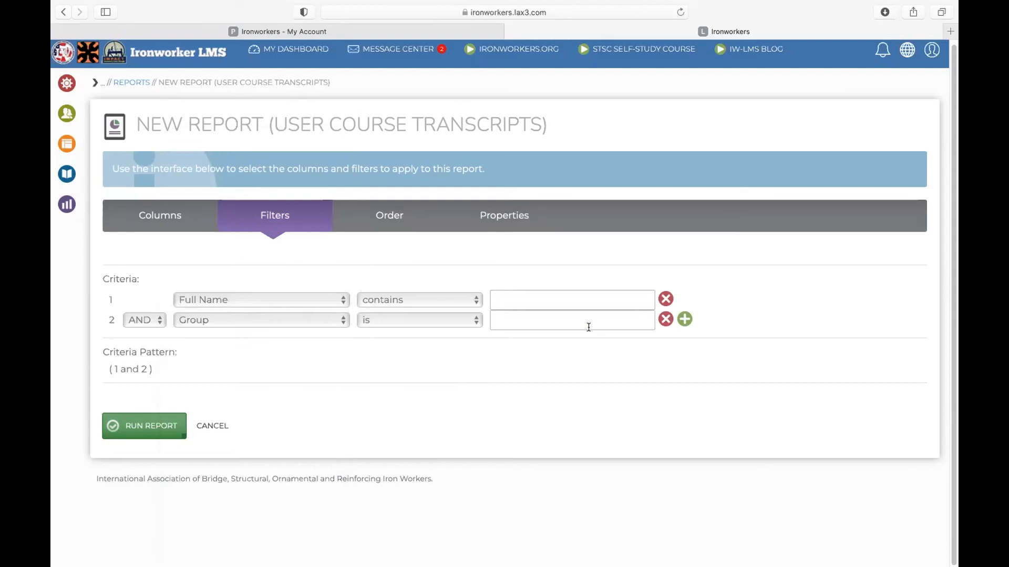
{"action": "left_click", "coordinate": [472, 319]}
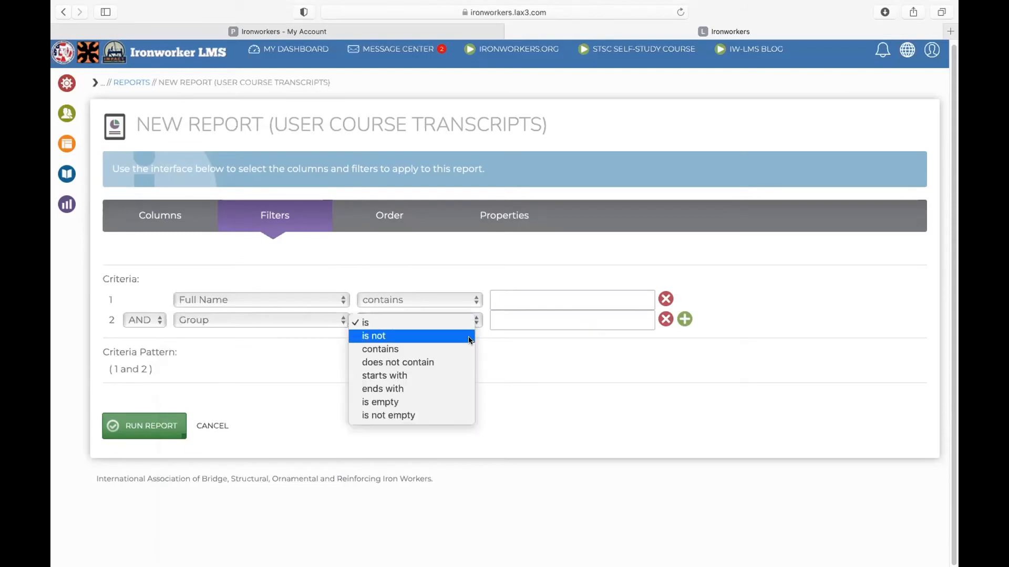
{"action": "left_click", "coordinate": [467, 343]}
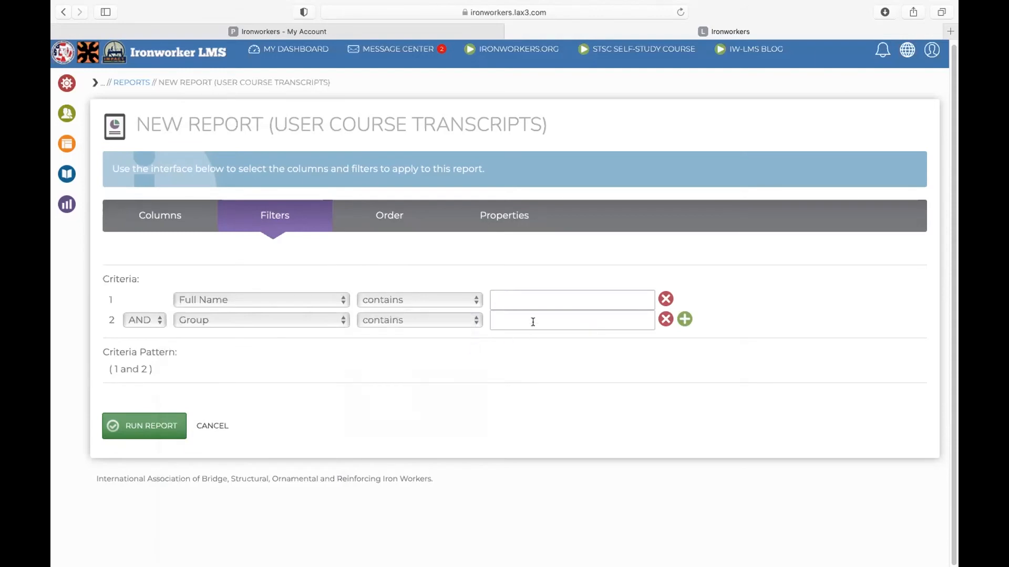
{"action": "left_click", "coordinate": [533, 321]}
{"action": "left_click", "coordinate": [473, 324]}
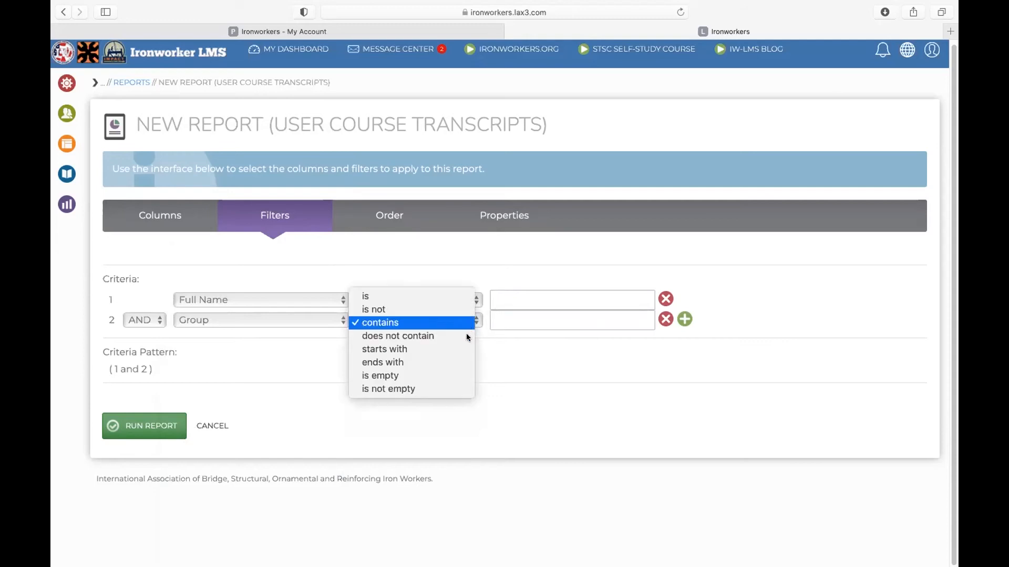
{"action": "left_click", "coordinate": [469, 319]}
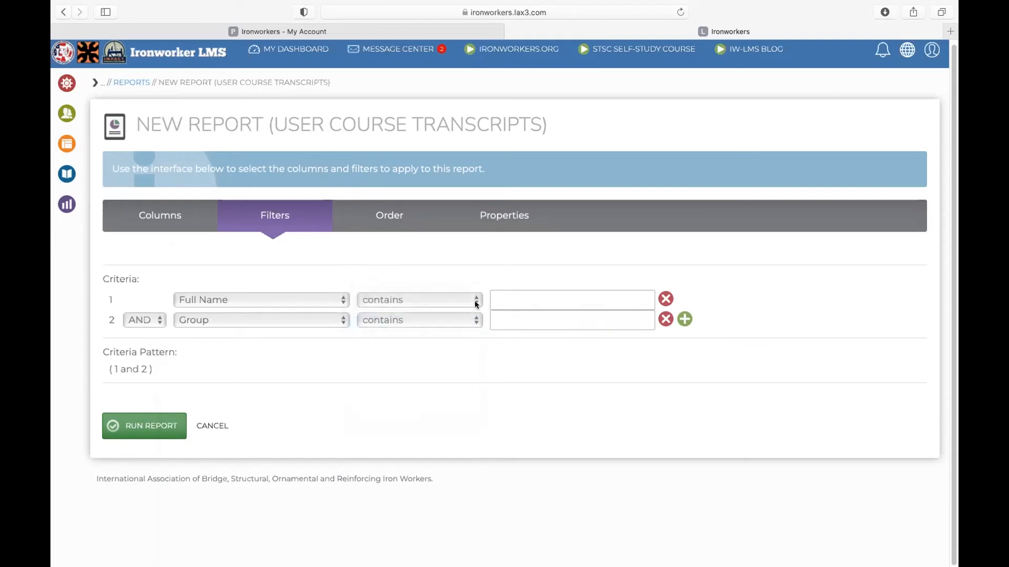
- Switch the first criterion's comparison back to is, keeping Group contains
{"action": "left_click", "coordinate": [476, 300]}
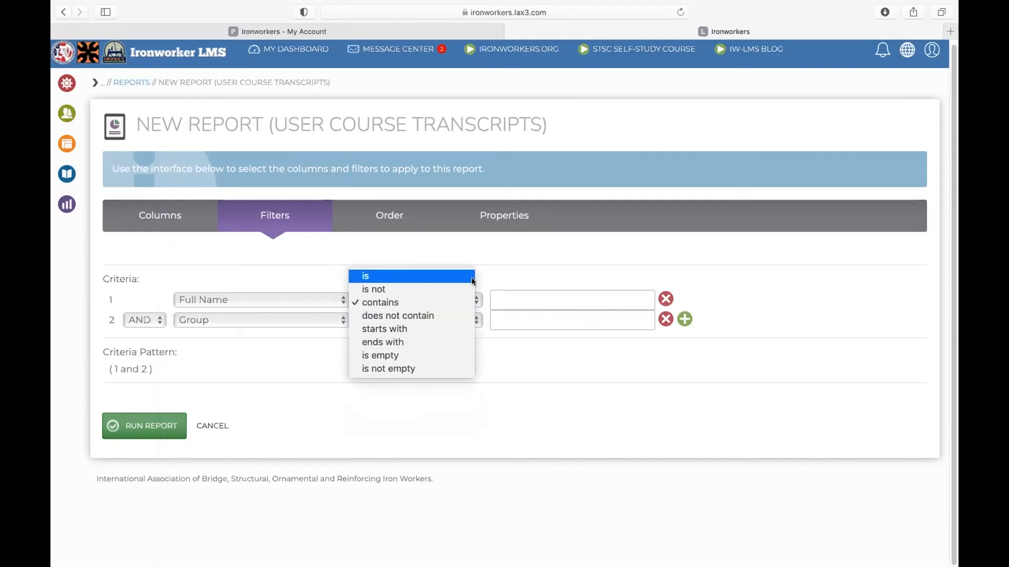
{"action": "left_click", "coordinate": [471, 278]}
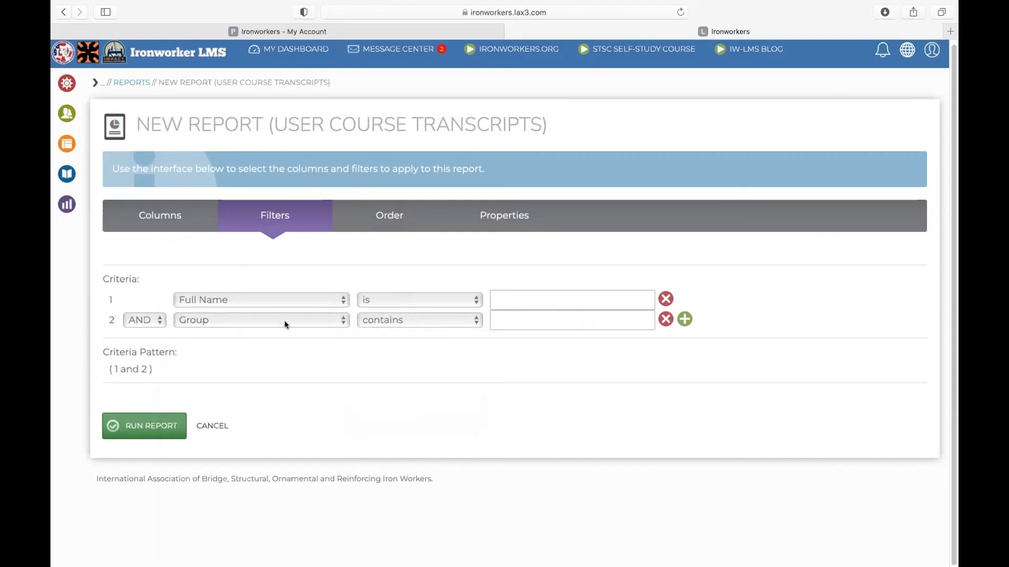
{"action": "left_click", "coordinate": [472, 321]}
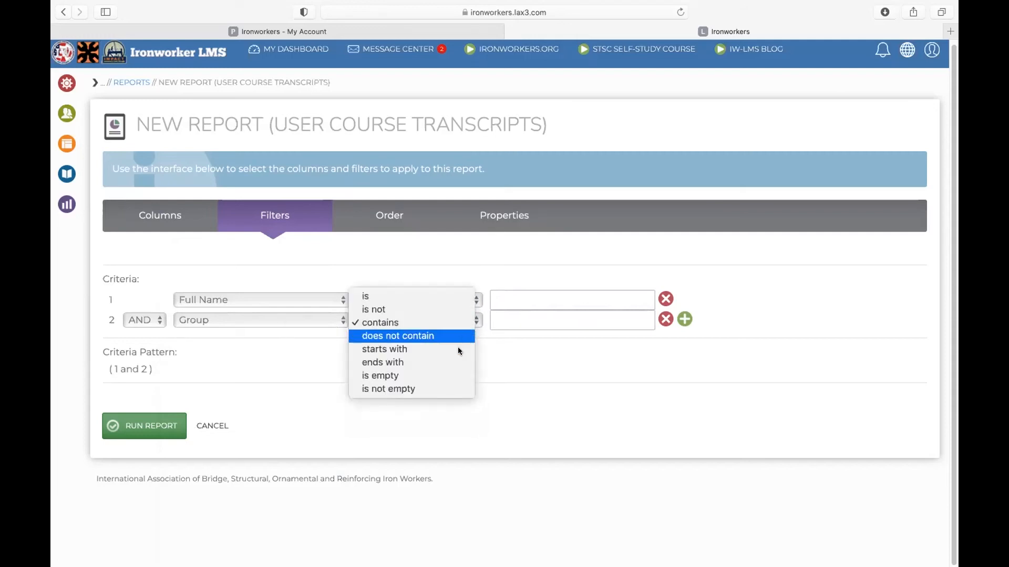
{"action": "left_click", "coordinate": [514, 362]}
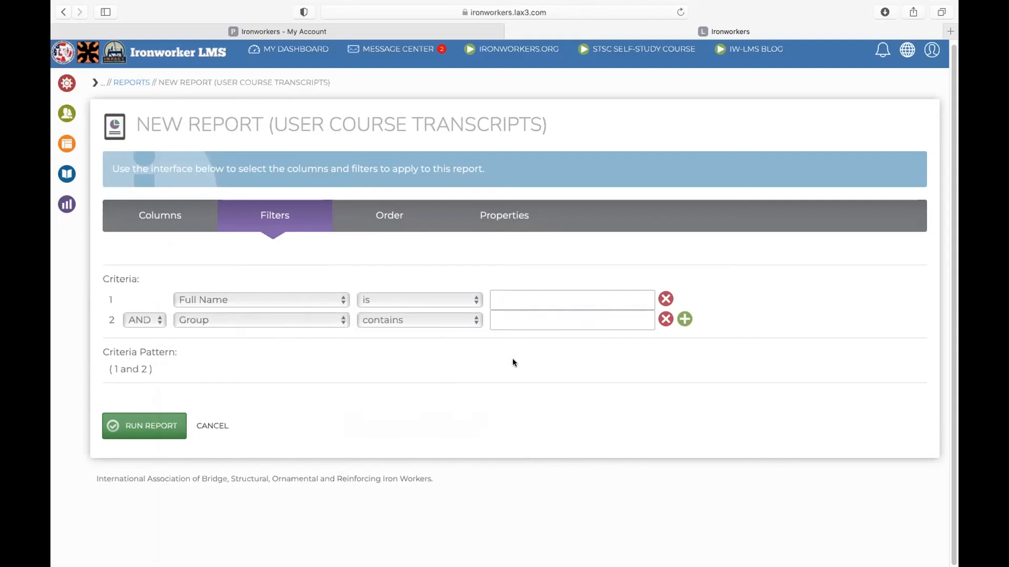
{"action": "left_click", "coordinate": [567, 322]}
{"action": "scroll", "coordinate": [566, 323], "scroll_direction": "up", "scroll_amount": 1}
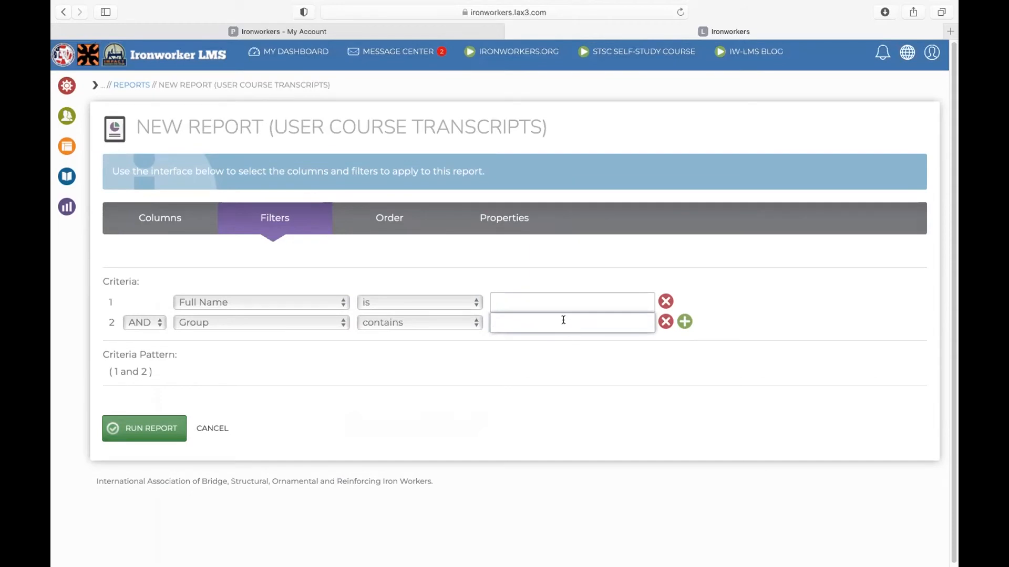
{"action": "scroll", "coordinate": [562, 322], "scroll_direction": "down", "scroll_amount": 1}
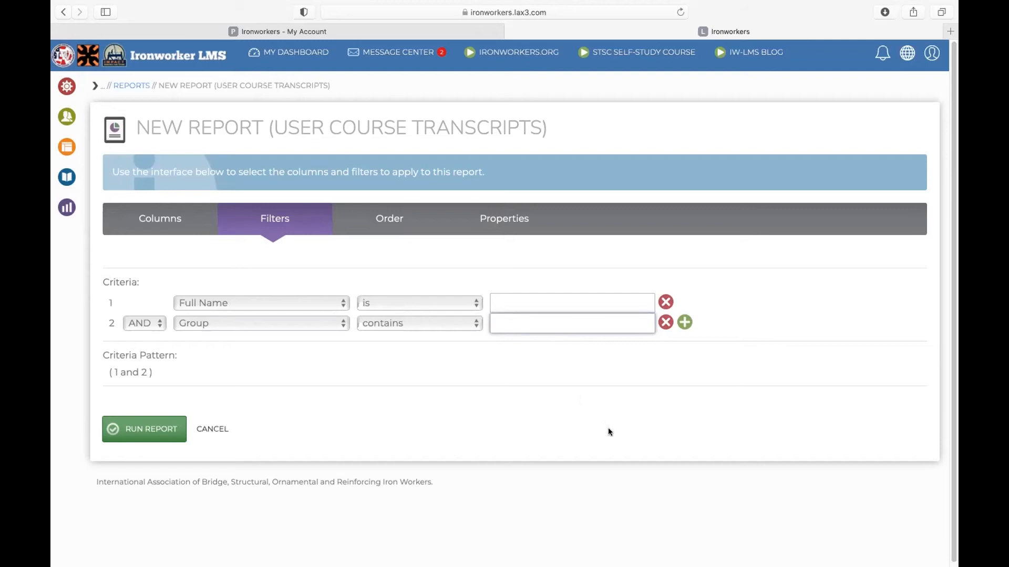
{"action": "scroll", "coordinate": [608, 429], "scroll_direction": "down", "scroll_amount": 1}
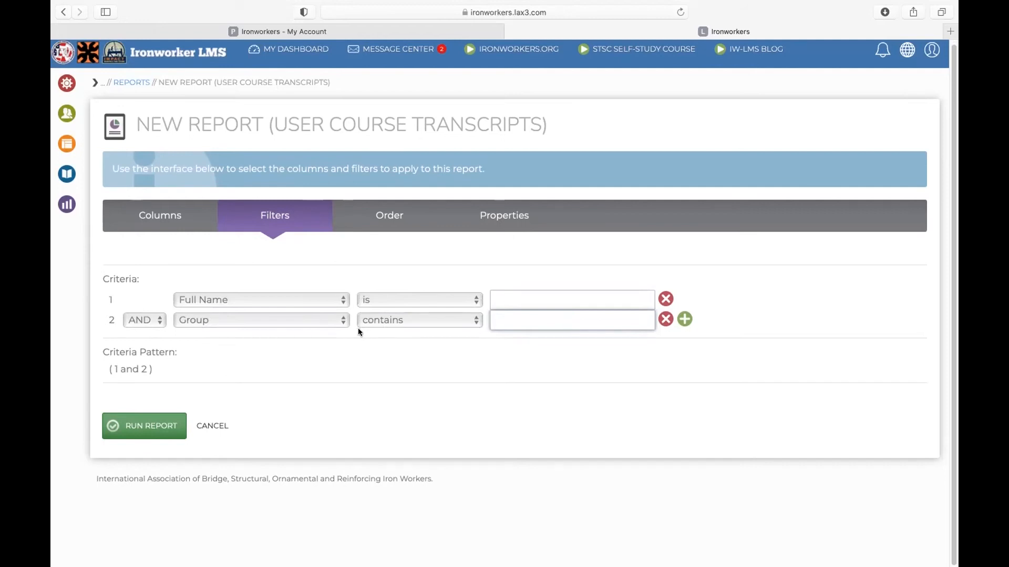
- Add a third Full Name criterion row and change the first criterion's field to Code
{"action": "left_click", "coordinate": [684, 320]}
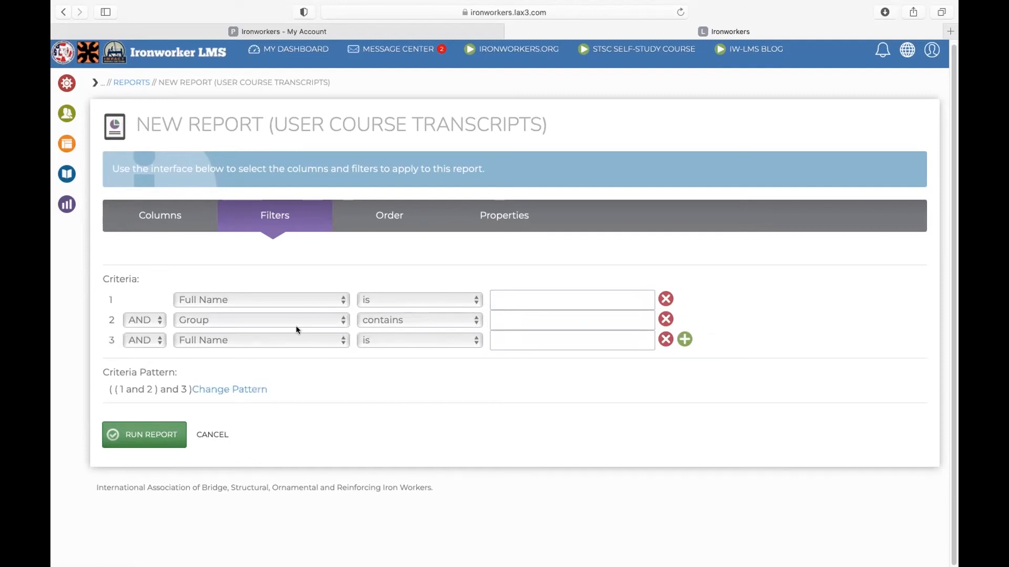
{"action": "left_click", "coordinate": [345, 300]}
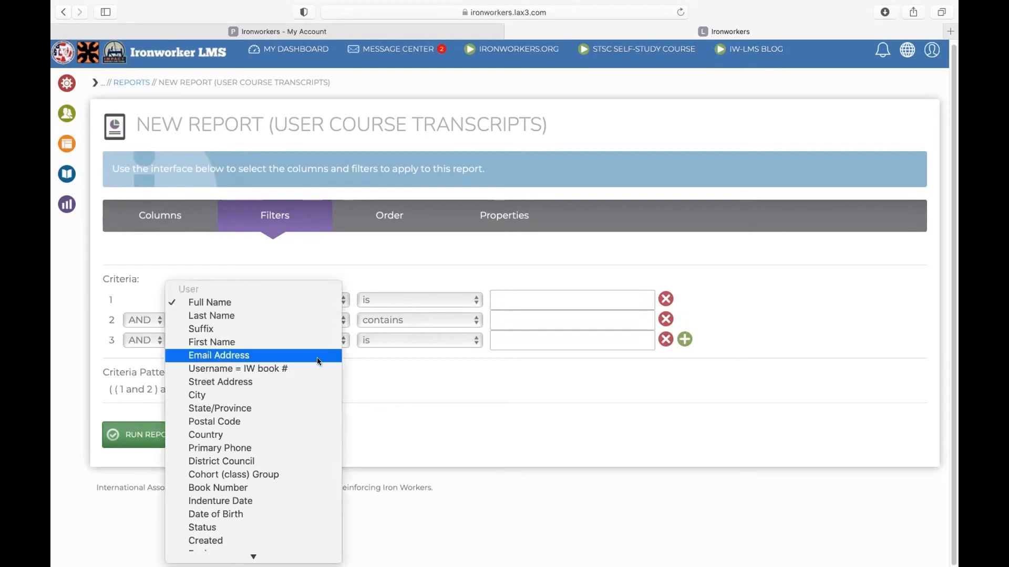
{"action": "scroll", "coordinate": [282, 545], "scroll_direction": "down", "scroll_amount": 3}
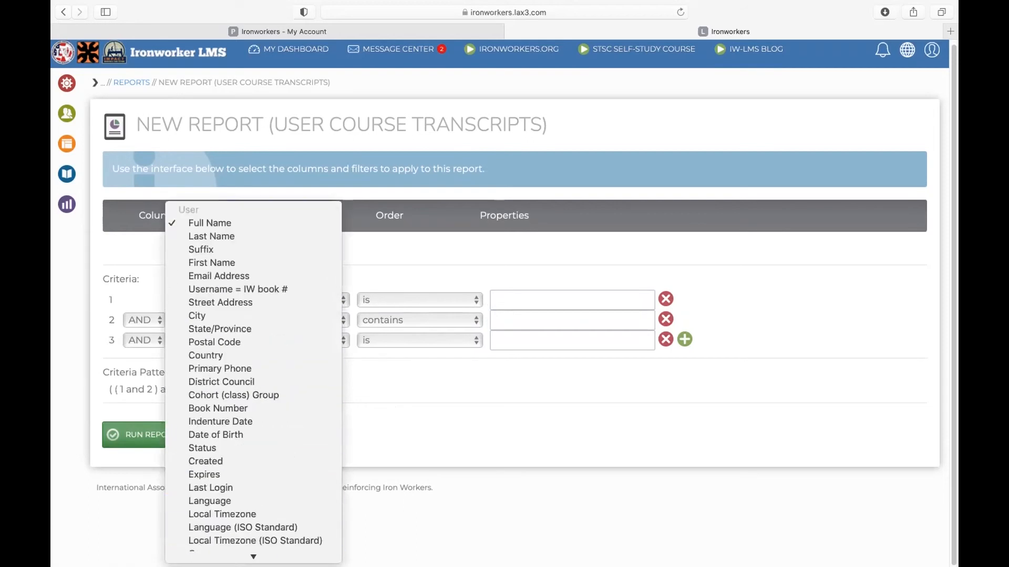
{"action": "scroll", "coordinate": [284, 499], "scroll_direction": "down", "scroll_amount": 5}
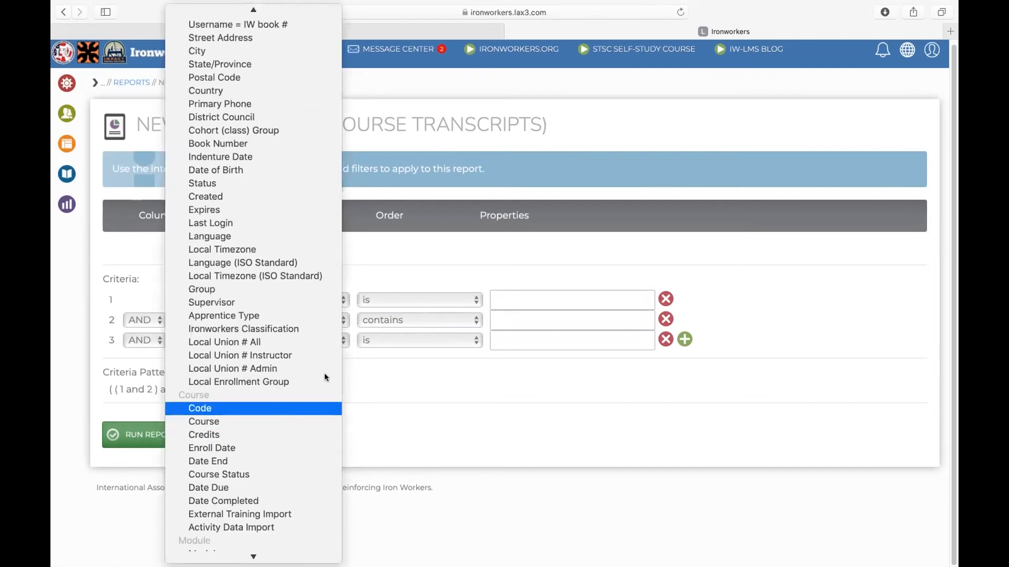
{"action": "left_click", "coordinate": [288, 409]}
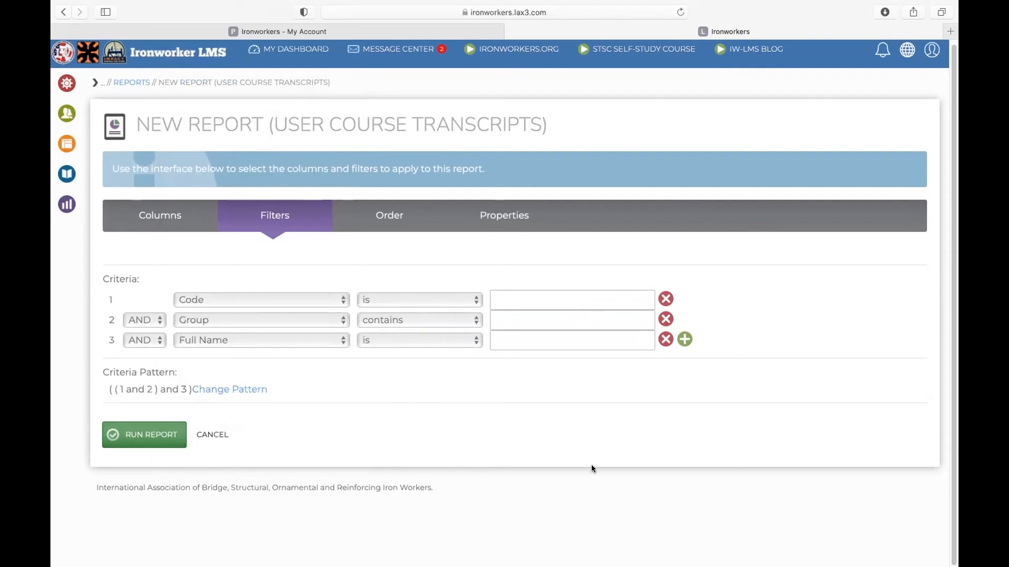
{"action": "left_click", "coordinate": [473, 345]}
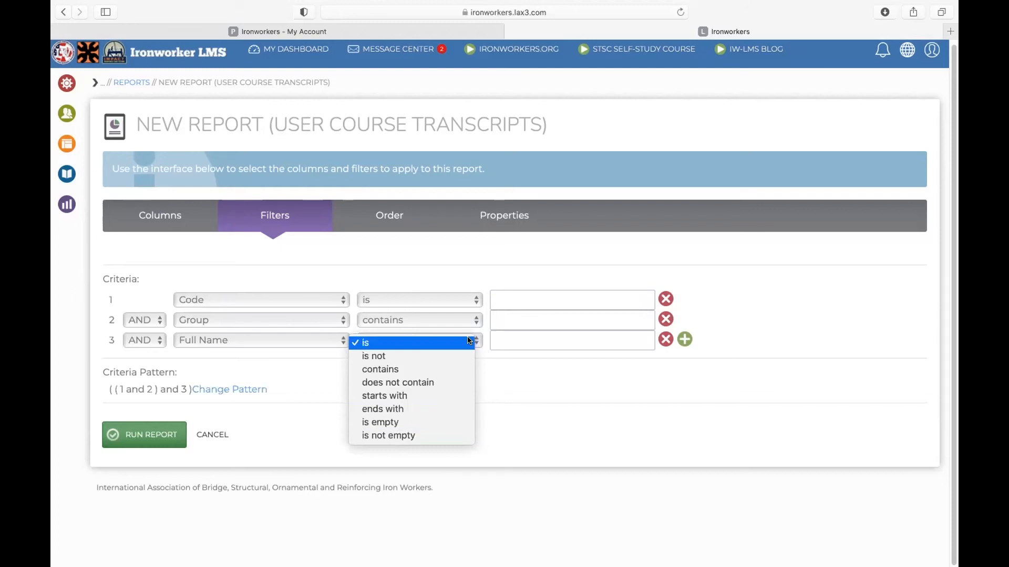
{"action": "left_click", "coordinate": [459, 422]}
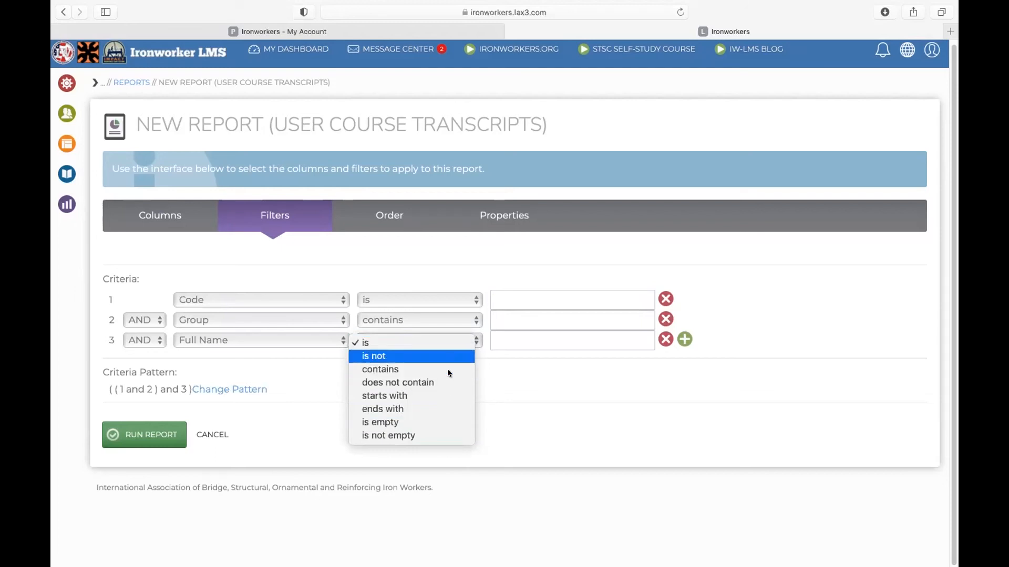
{"action": "left_click", "coordinate": [664, 431]}
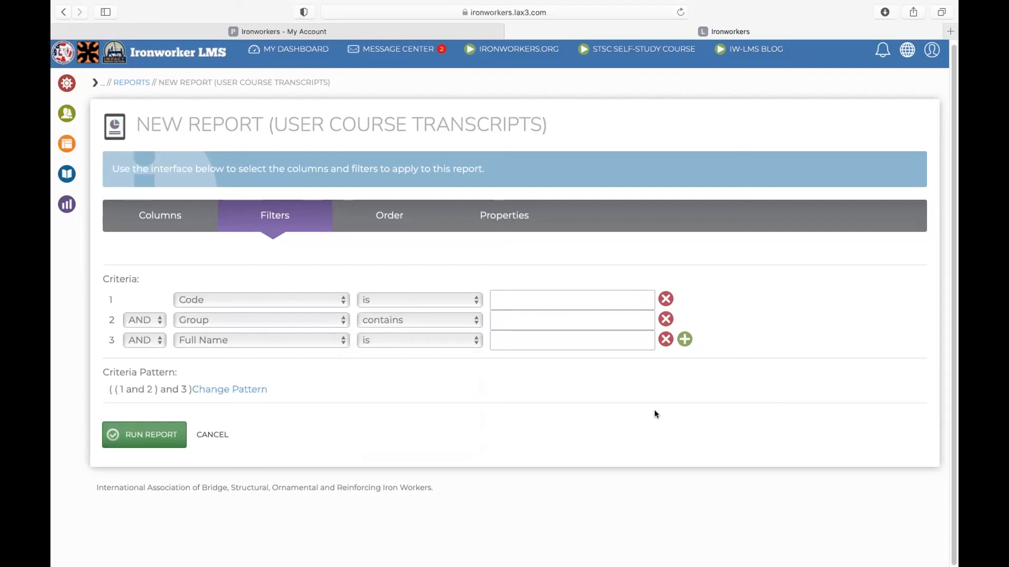
- Enter 024 JIW as the third criterion's value, fixing the mistyped first character
{"action": "left_click", "coordinate": [567, 342]}
{"action": "type", "text": "J24"}
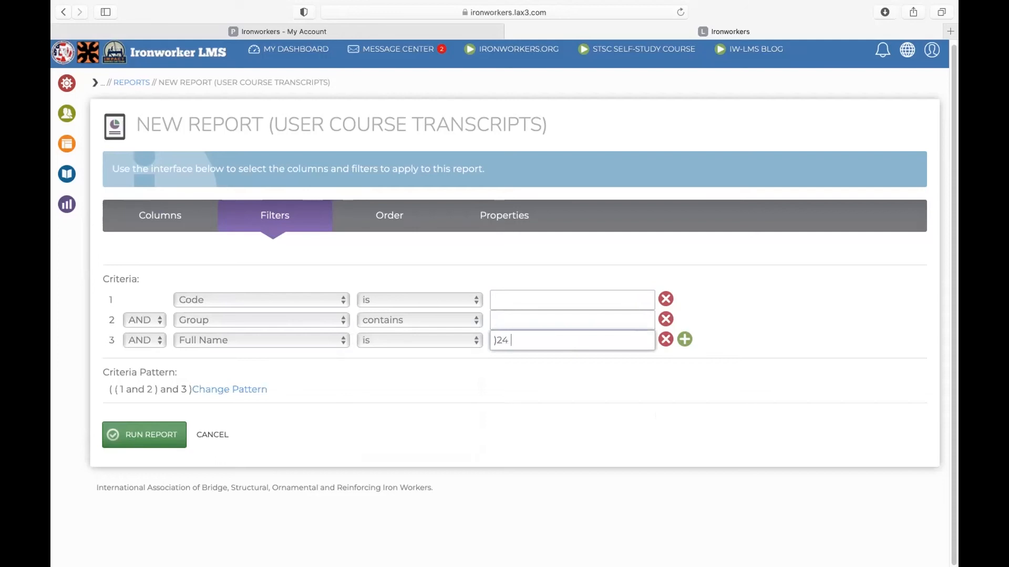
{"action": "type", "text": " JIW"}
{"action": "left_click", "coordinate": [497, 340]}
{"action": "key", "text": "BackSpace"}
{"action": "type", "text": "0"}
- Add a fourth criterion row and set the first criterion to Course with value 'rig'
{"action": "left_click", "coordinate": [684, 339]}
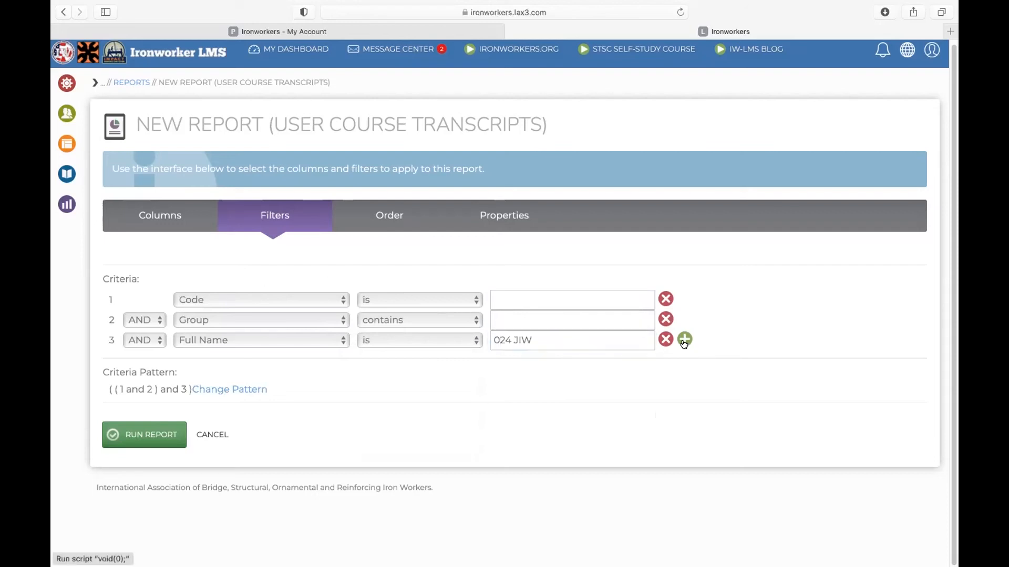
{"action": "left_click", "coordinate": [344, 300]}
{"action": "left_click", "coordinate": [334, 316]}
{"action": "left_click", "coordinate": [547, 302]}
{"action": "type", "text": "rig"}
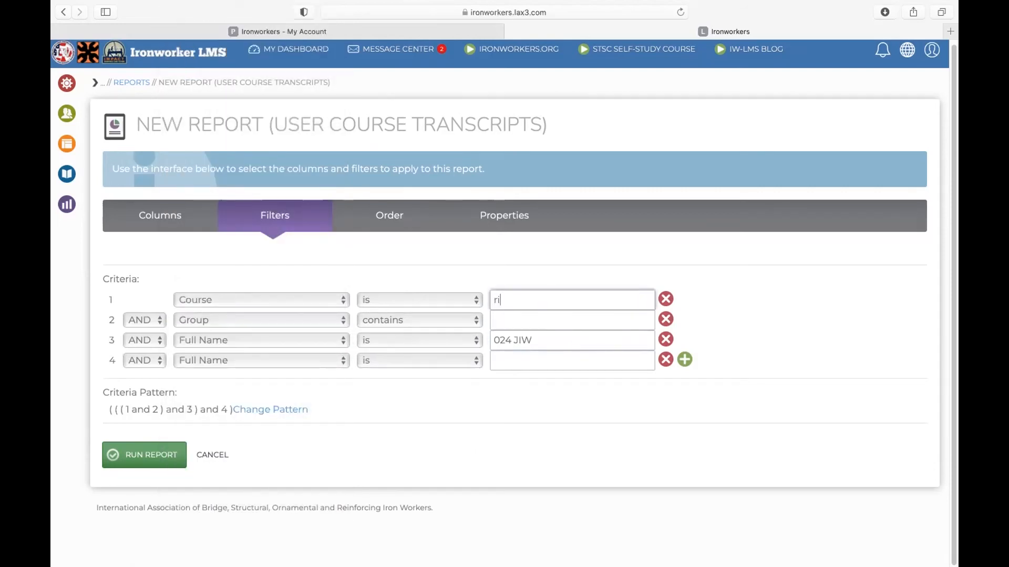
- Complete the Course value as 'rigging', dismissing the empty-filter errors from report runs
{"action": "left_click", "coordinate": [148, 454]}
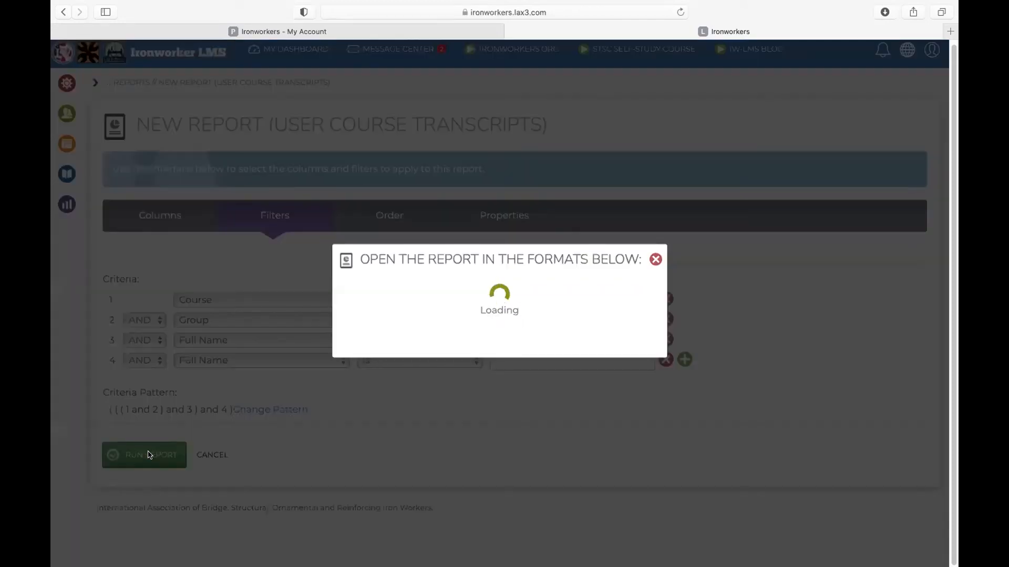
{"action": "left_click", "coordinate": [656, 262]}
{"action": "left_click", "coordinate": [548, 301]}
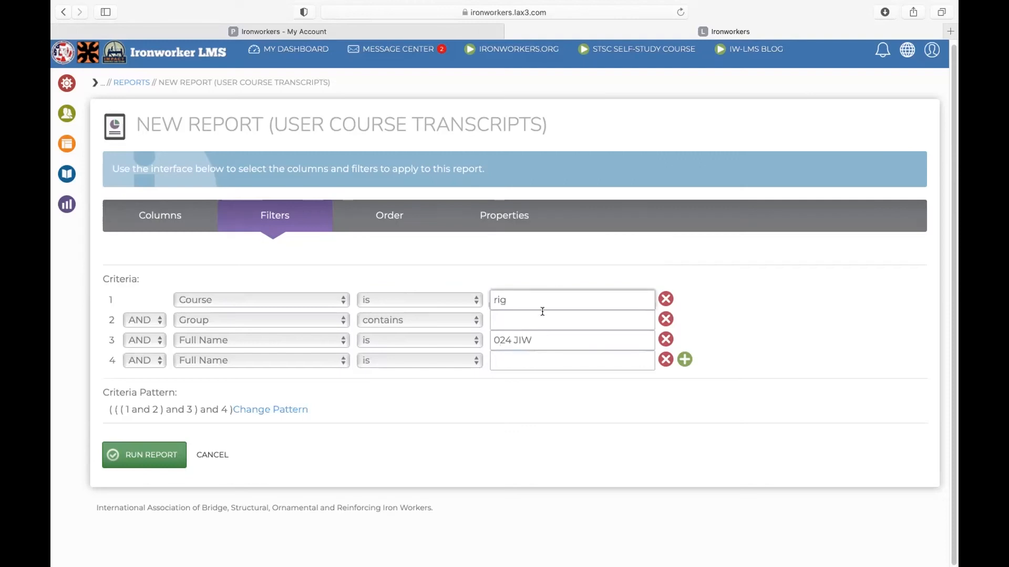
{"action": "type", "text": "ging"}
{"action": "left_click", "coordinate": [147, 455]}
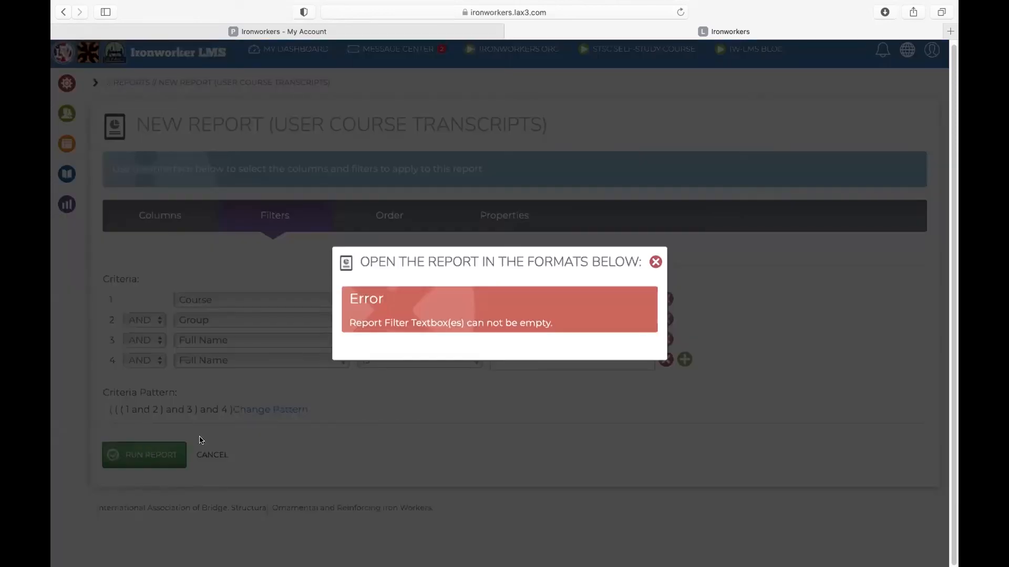
{"action": "left_click", "coordinate": [656, 262]}
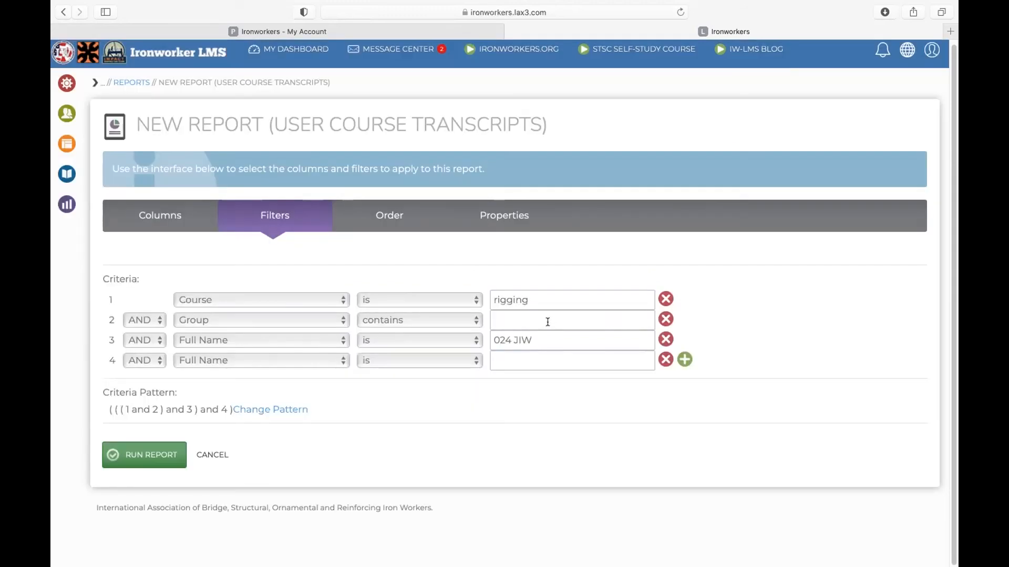
- Cut 024 JIW from the Full Name value, paste it into the Group value, and rerun
{"action": "left_click_drag", "start_coordinate": [532, 341], "coordinate": [494, 340]}
{"action": "key", "text": "super+c"}
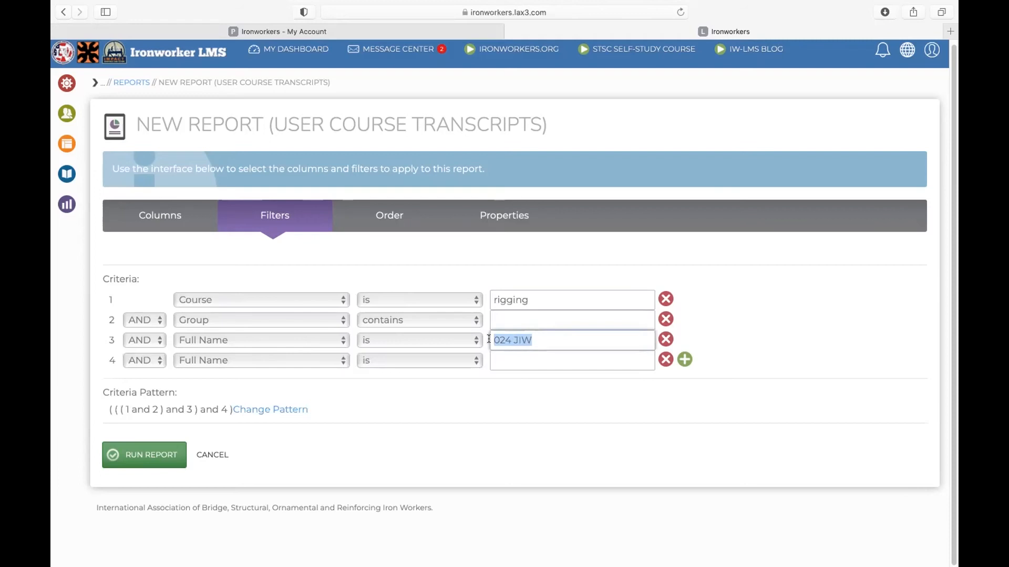
{"action": "right_click", "coordinate": [503, 342]}
{"action": "left_click", "coordinate": [525, 376]}
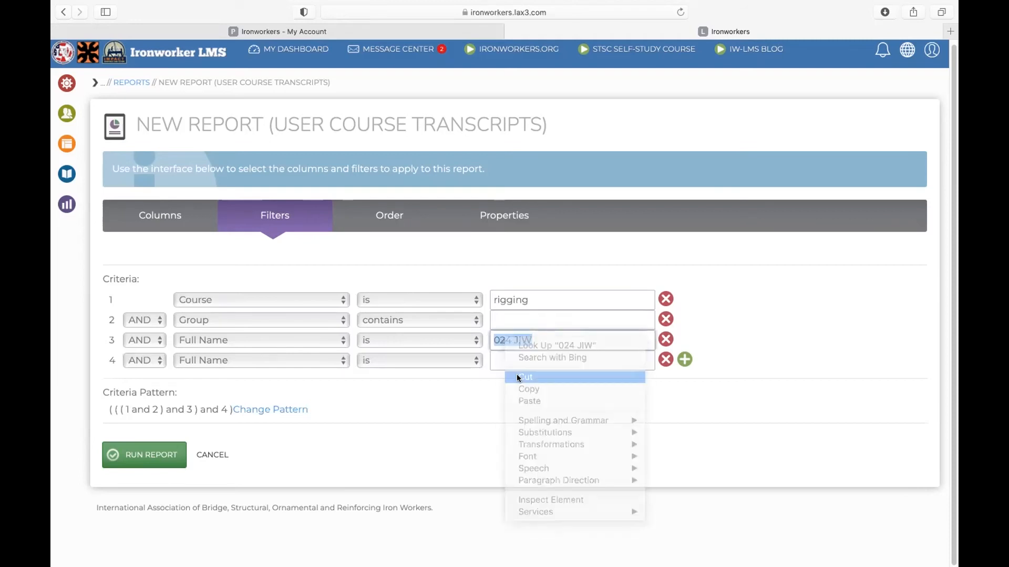
{"action": "right_click", "coordinate": [516, 319]}
{"action": "left_click", "coordinate": [534, 350]}
{"action": "left_click", "coordinate": [135, 460]}
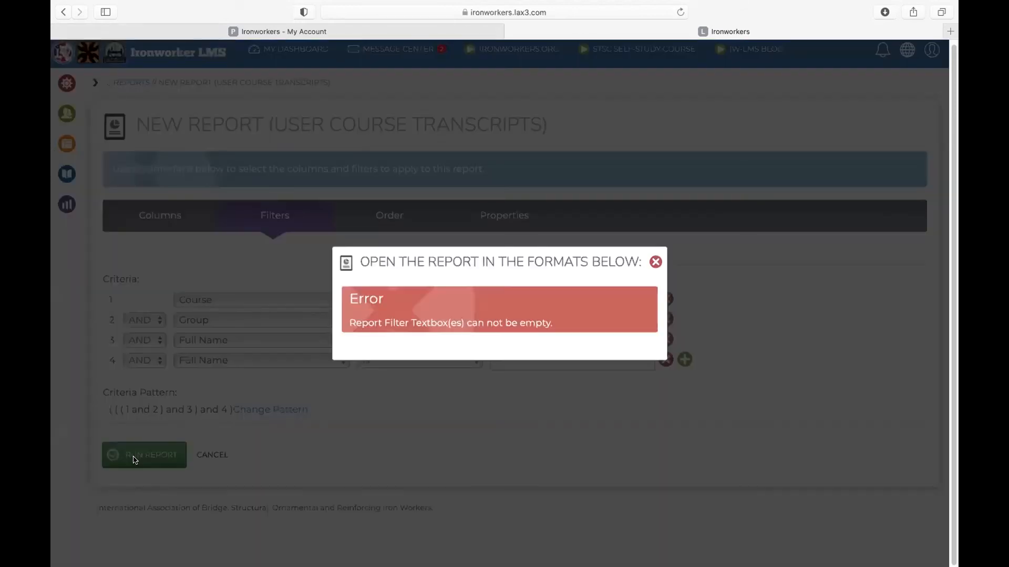
{"action": "left_click", "coordinate": [656, 261]}
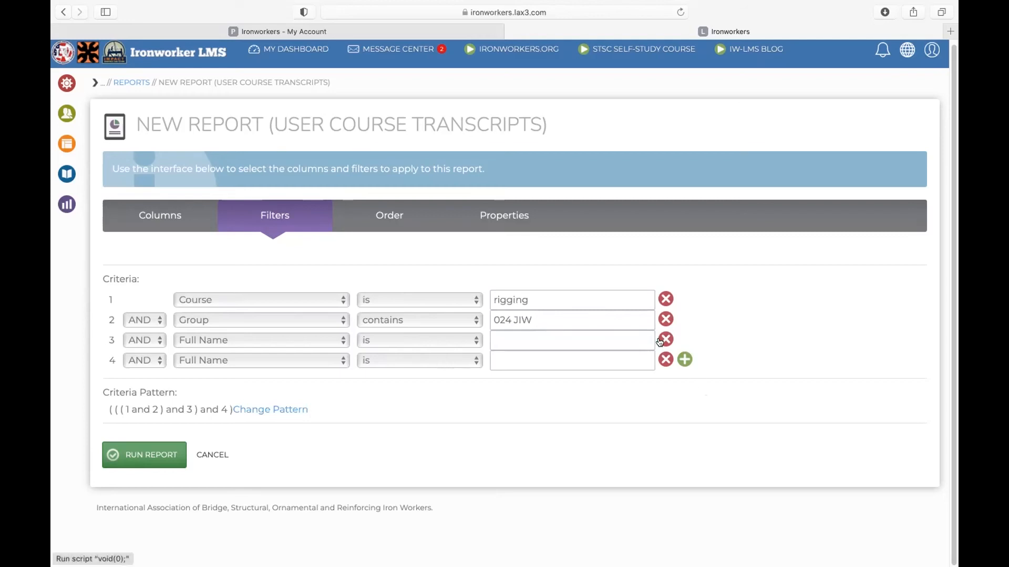
- Enter a user's first name in the fourth criterion, delete the empty row, and run the report
{"action": "left_click", "coordinate": [609, 362]}
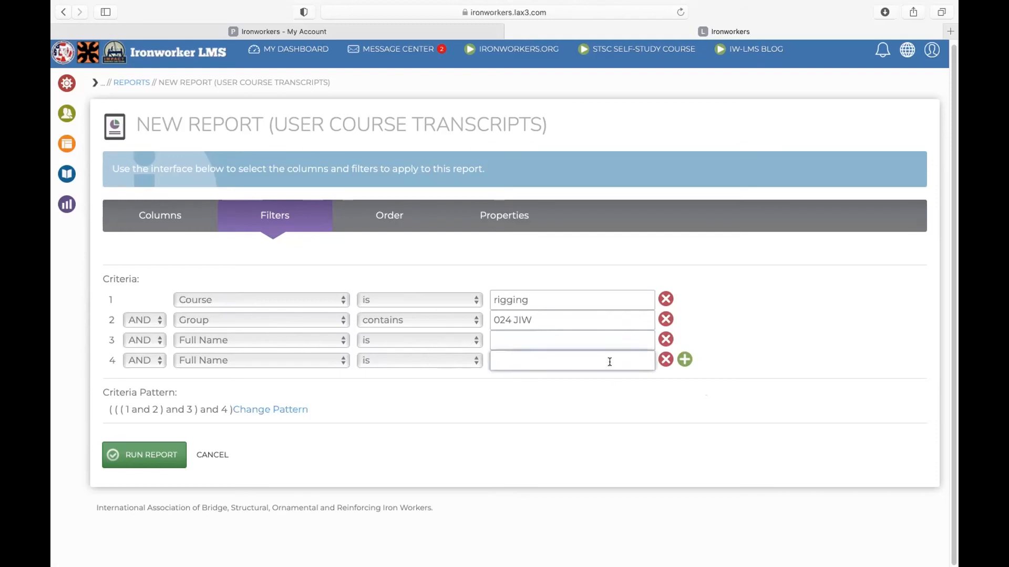
{"action": "type", "text": "armando"}
{"action": "left_click", "coordinate": [664, 343]}
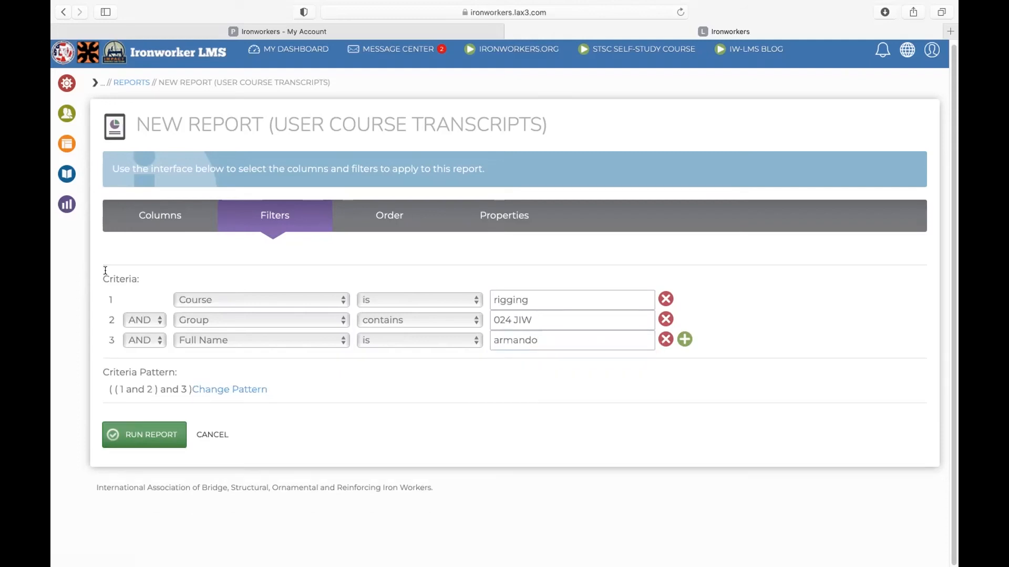
{"action": "left_click", "coordinate": [124, 434]}
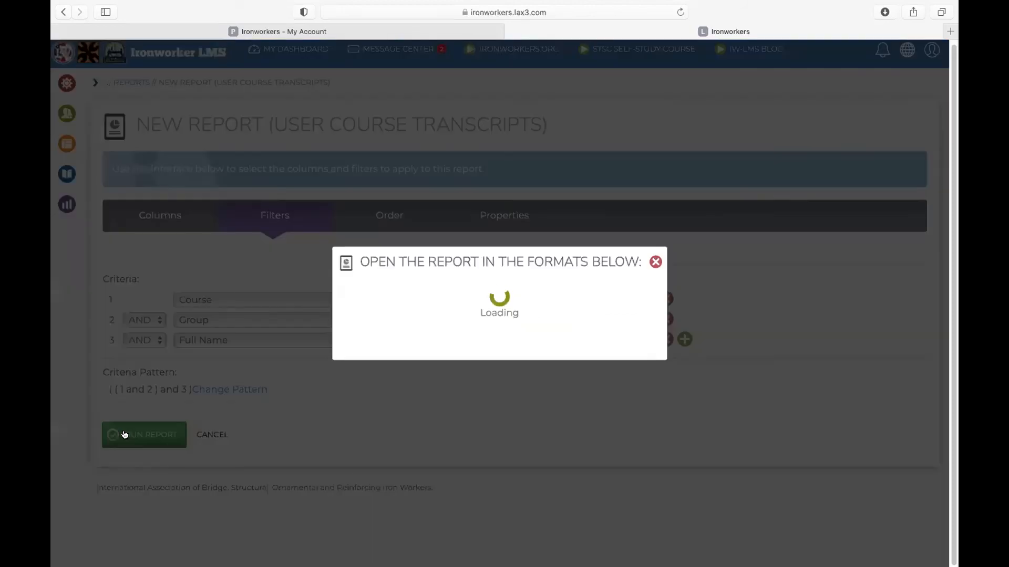
{"action": "left_click", "coordinate": [654, 263]}
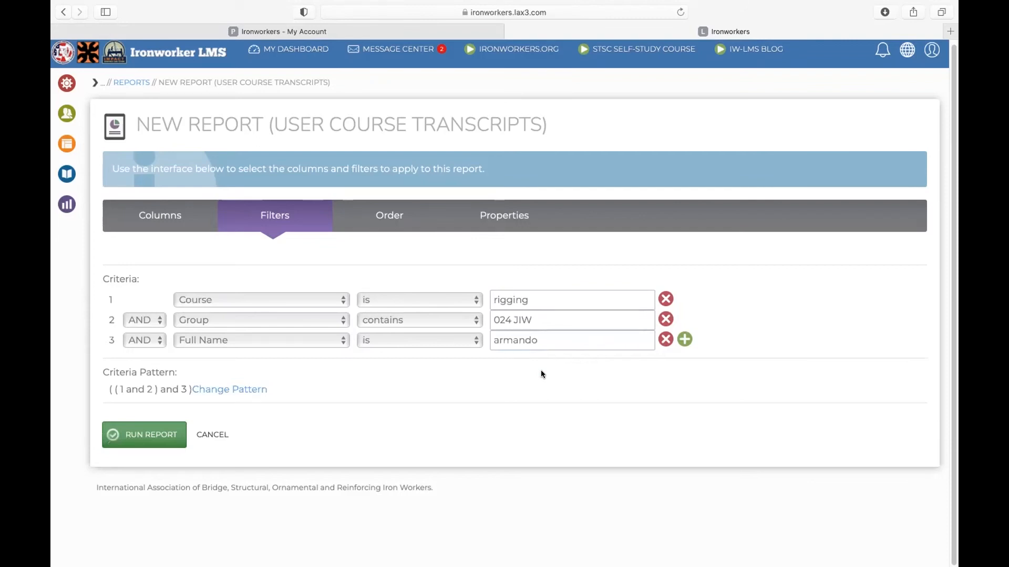
{"action": "left_click_drag", "start_coordinate": [542, 299], "coordinate": [466, 292]}
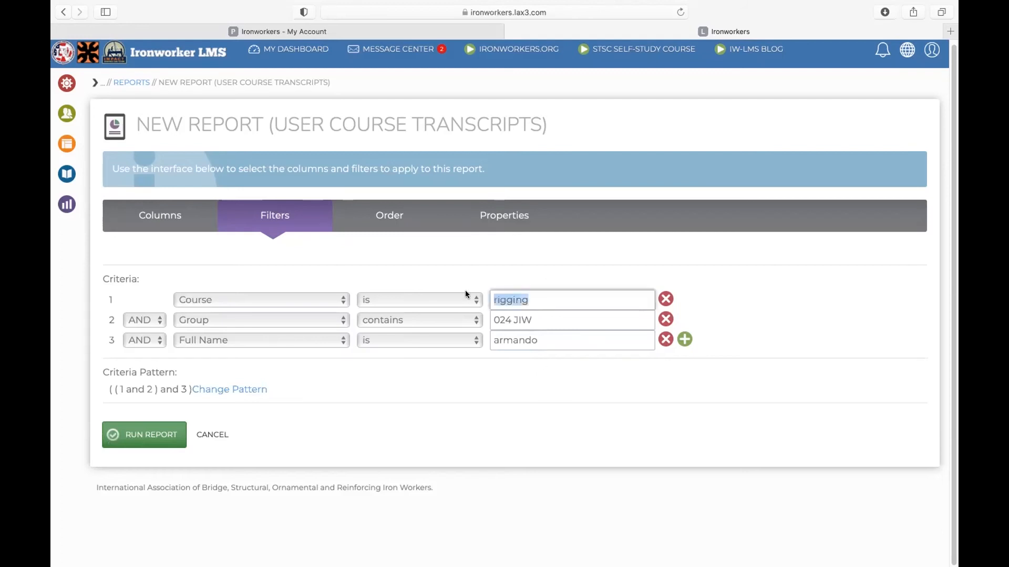
- Change the Course filter to contains 'Rigging' and rerun; the report returns no records
{"action": "key", "text": "BackSpace"}
{"action": "type", "text": "024"}
{"action": "key", "text": "BackSpace"}
{"action": "key", "text": "BackSpace"}
{"action": "key", "text": "BackSpace"}
{"action": "type", "text": "R"}
{"action": "left_click", "coordinate": [472, 303]}
{"action": "left_click", "coordinate": [388, 329]}
{"action": "left_click", "coordinate": [533, 294]}
{"action": "type", "text": "Rigging"}
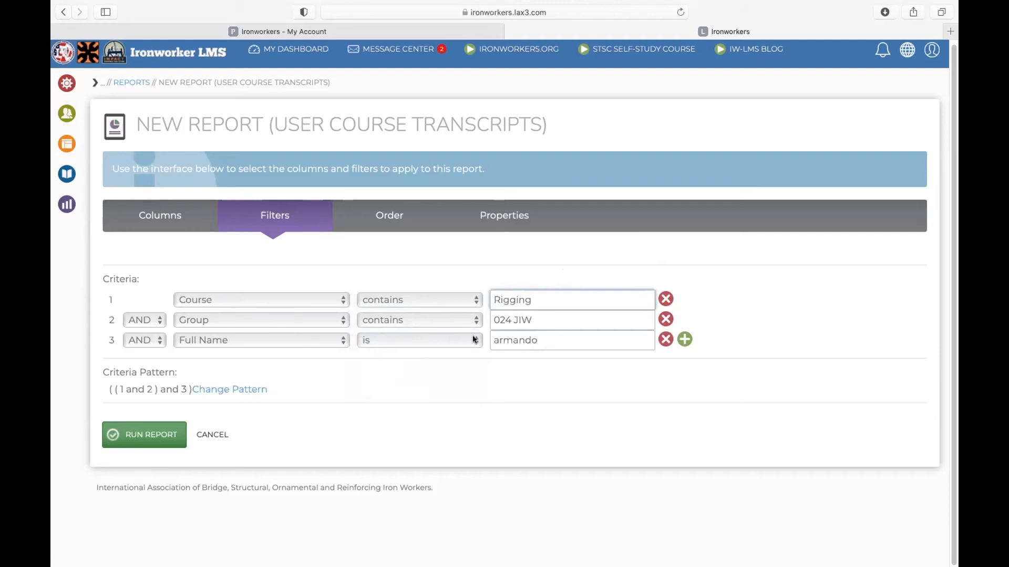
{"action": "left_click", "coordinate": [183, 427]}
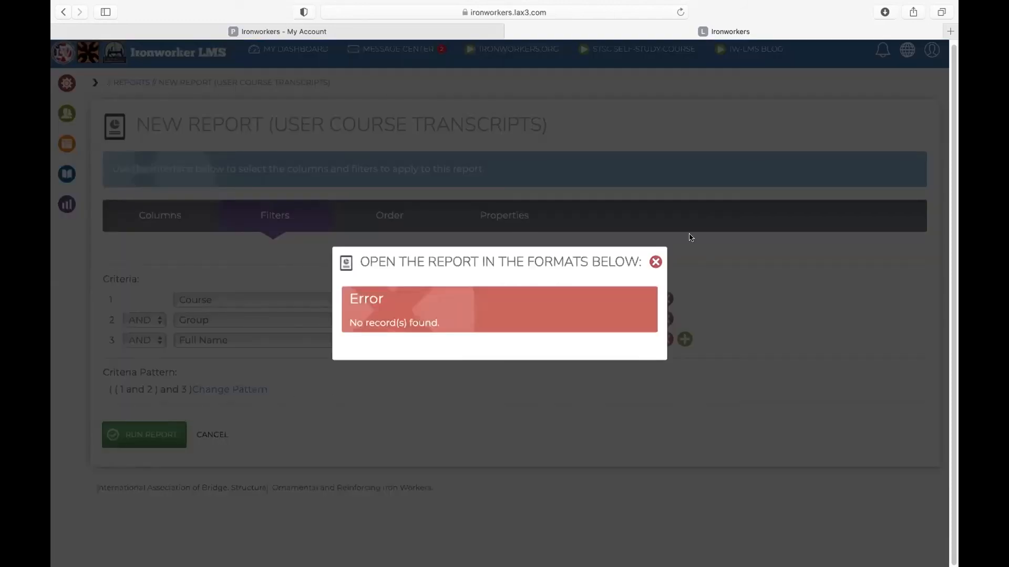
{"action": "left_click", "coordinate": [656, 261]}
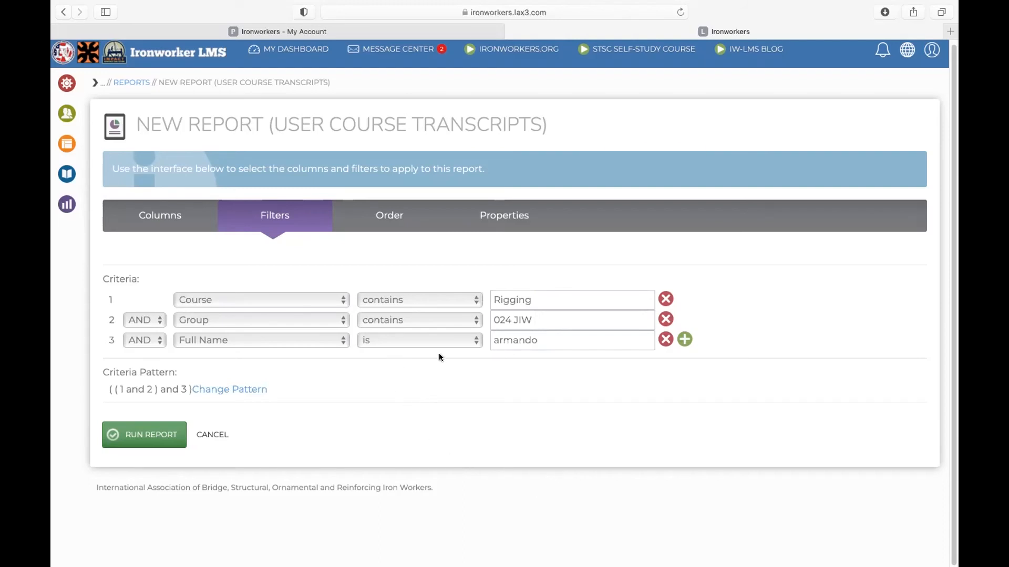
- Make the third filter Full Name contains the student's first name, then run the report
{"action": "left_click", "coordinate": [471, 340]}
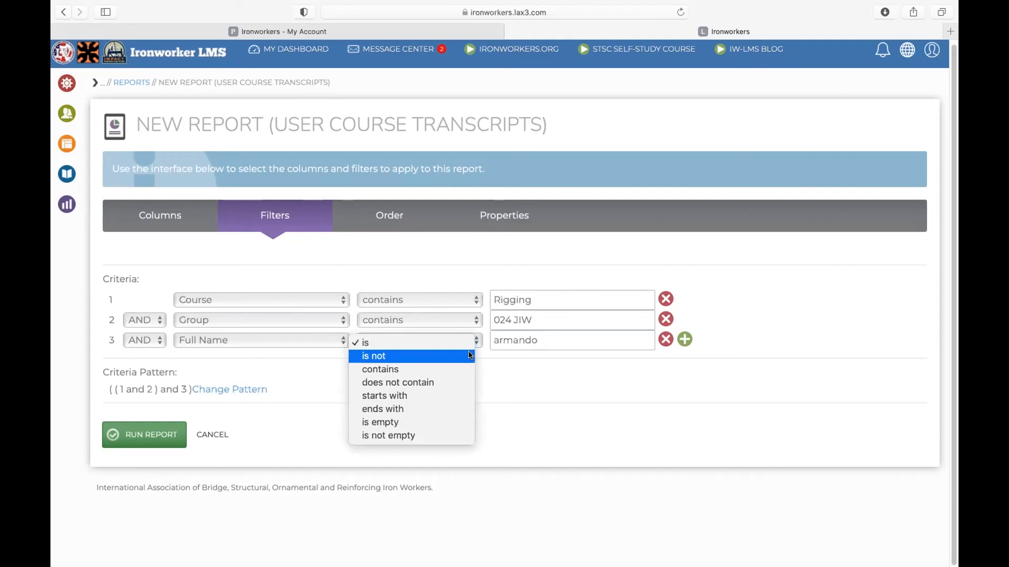
{"action": "left_click", "coordinate": [469, 370]}
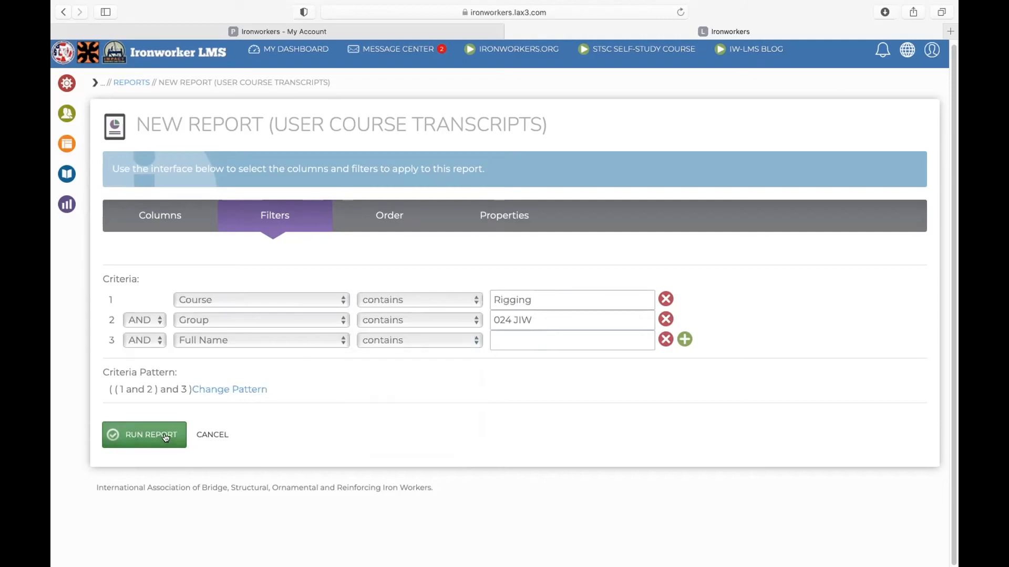
{"action": "left_click", "coordinate": [547, 340]}
{"action": "type", "text": "a"}
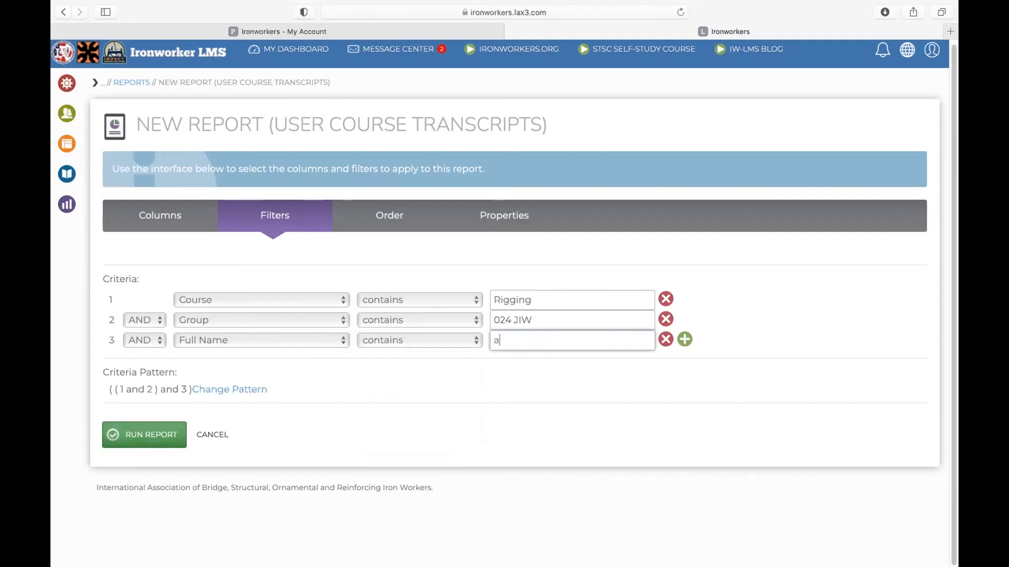
{"action": "type", "text": "rmando"}
{"action": "left_click", "coordinate": [143, 443]}
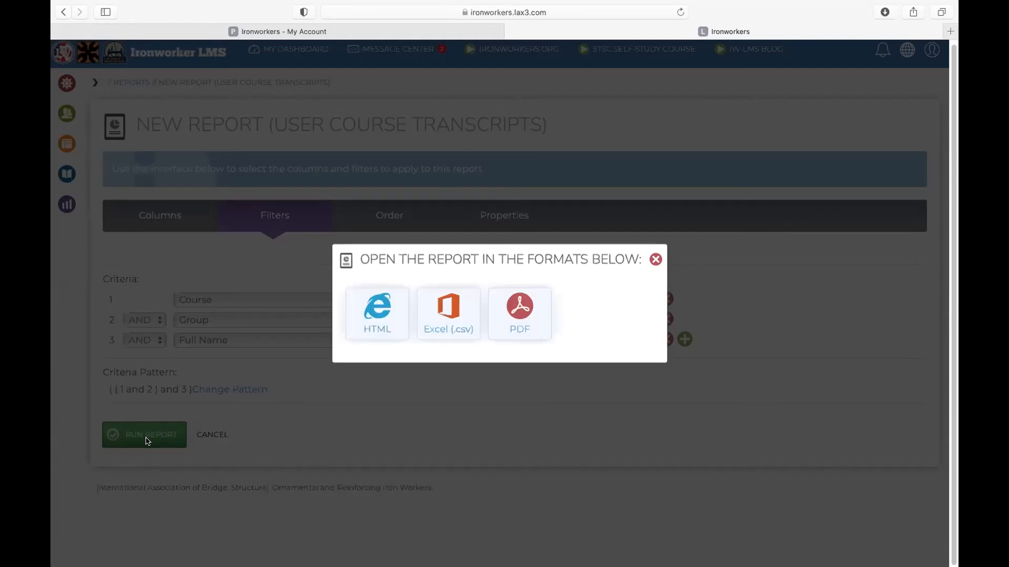
- View the filtered transcript as an HTML page, close it, and dismiss the format choices
{"action": "left_click", "coordinate": [387, 332]}
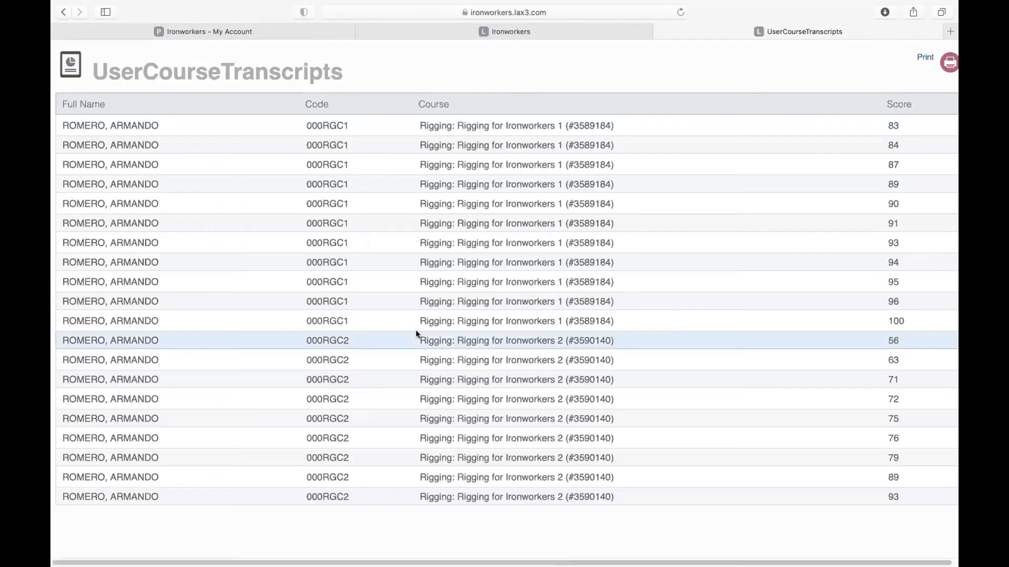
{"action": "mouse_move", "coordinate": [134, 5]}
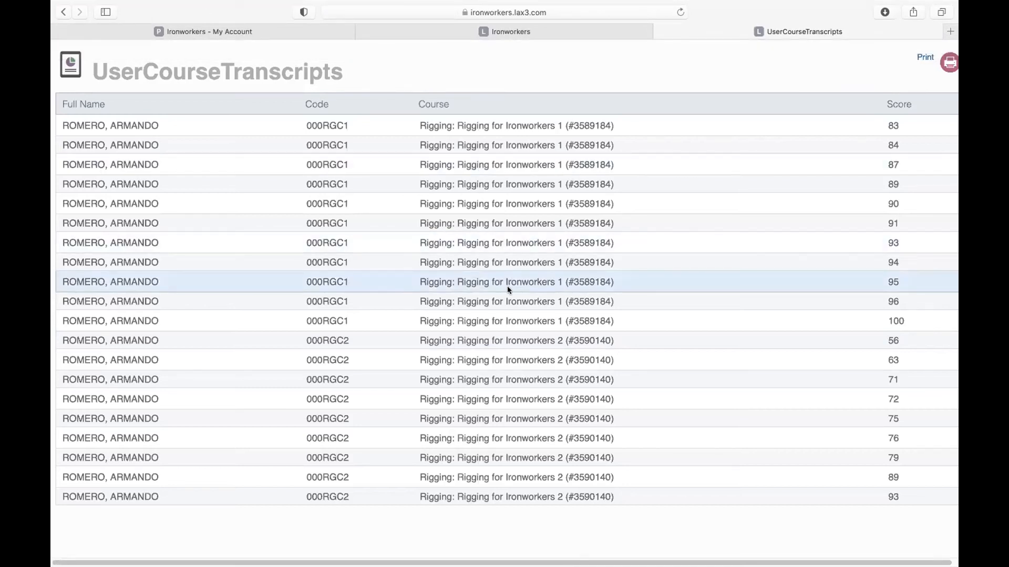
{"action": "key", "text": "shift+super+l"}
{"action": "key", "text": "shift+super+l"}
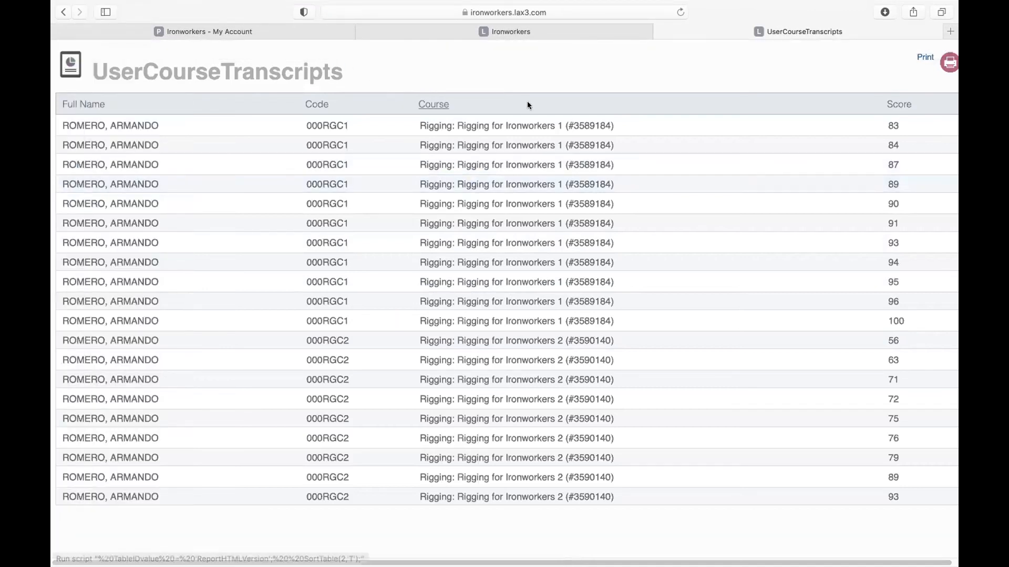
{"action": "key", "text": "super+w"}
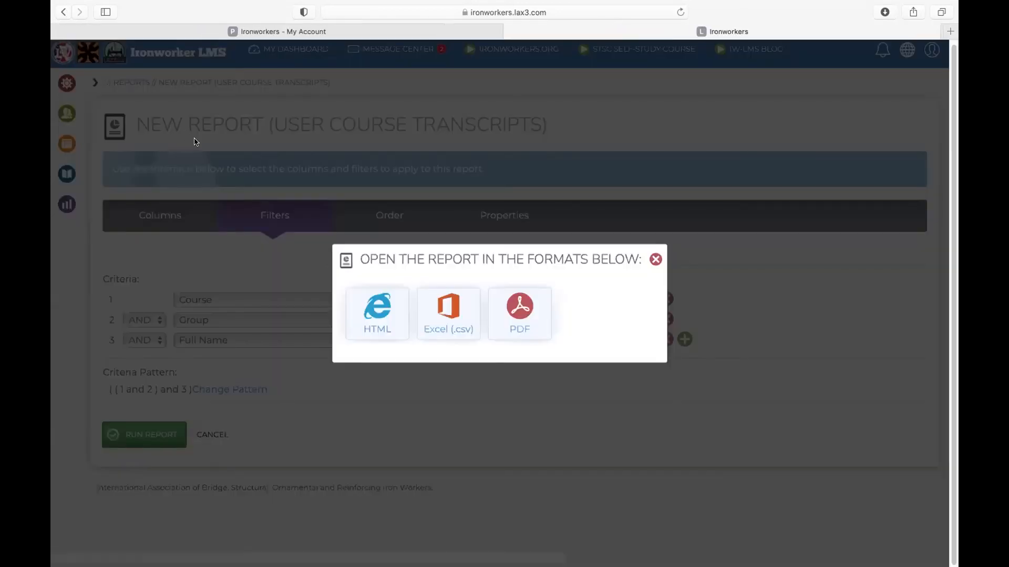
{"action": "left_click", "coordinate": [656, 399]}
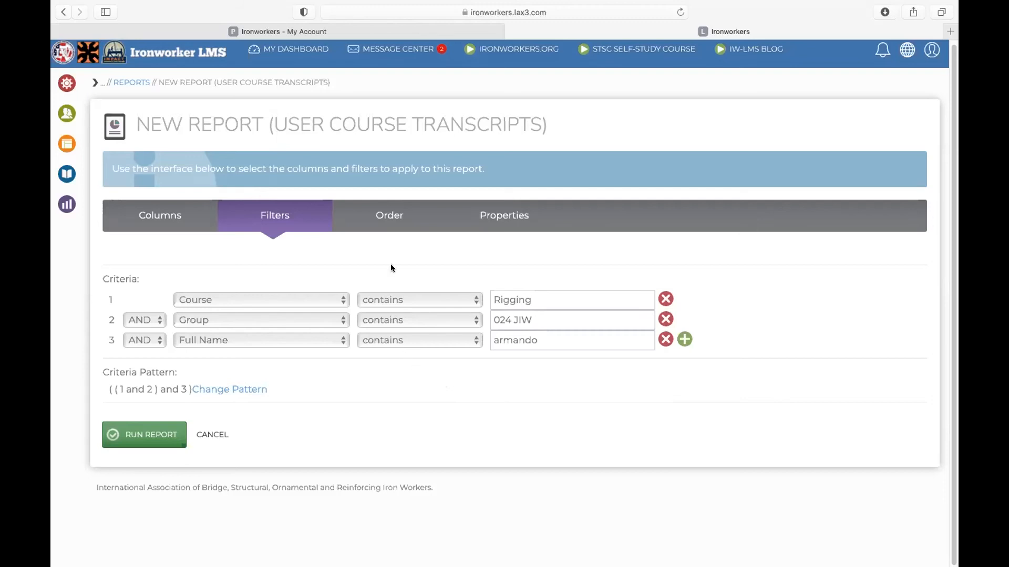
- Leave the report's sort order at Full Name ascending and move on to its Properties settings
{"action": "left_click", "coordinate": [390, 216]}
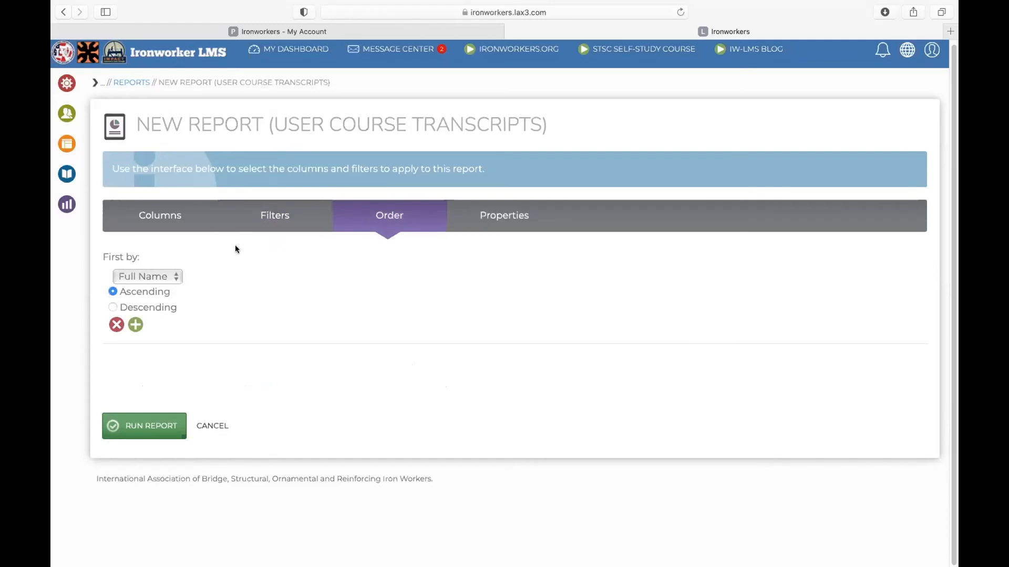
{"action": "left_click", "coordinate": [177, 278]}
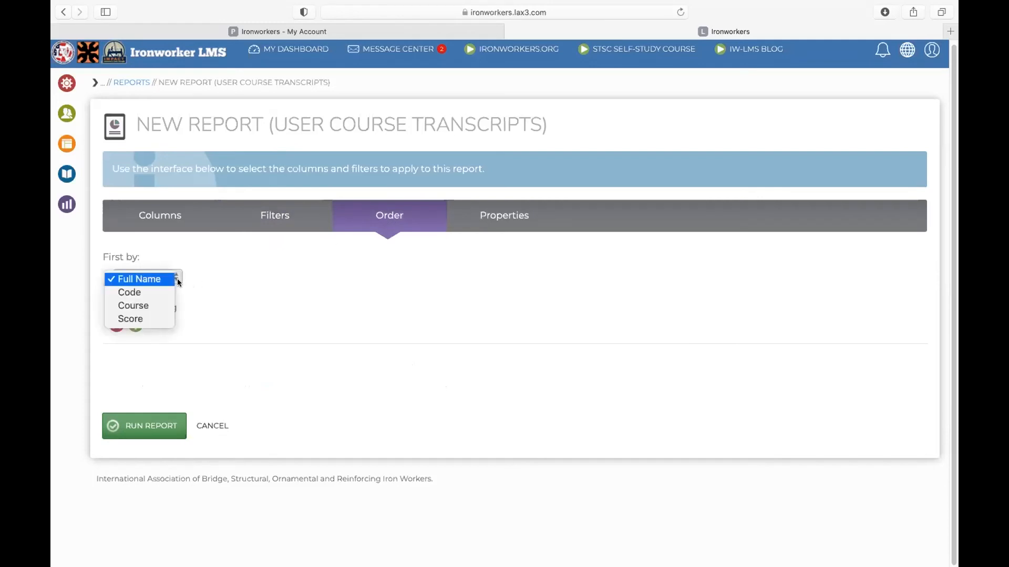
{"action": "left_click", "coordinate": [224, 286]}
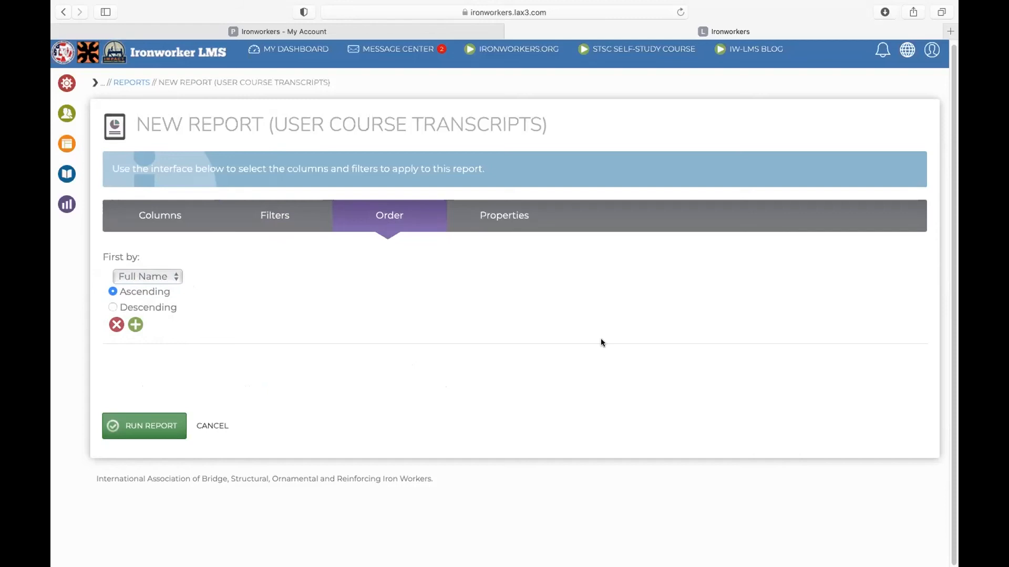
{"action": "left_click", "coordinate": [487, 223]}
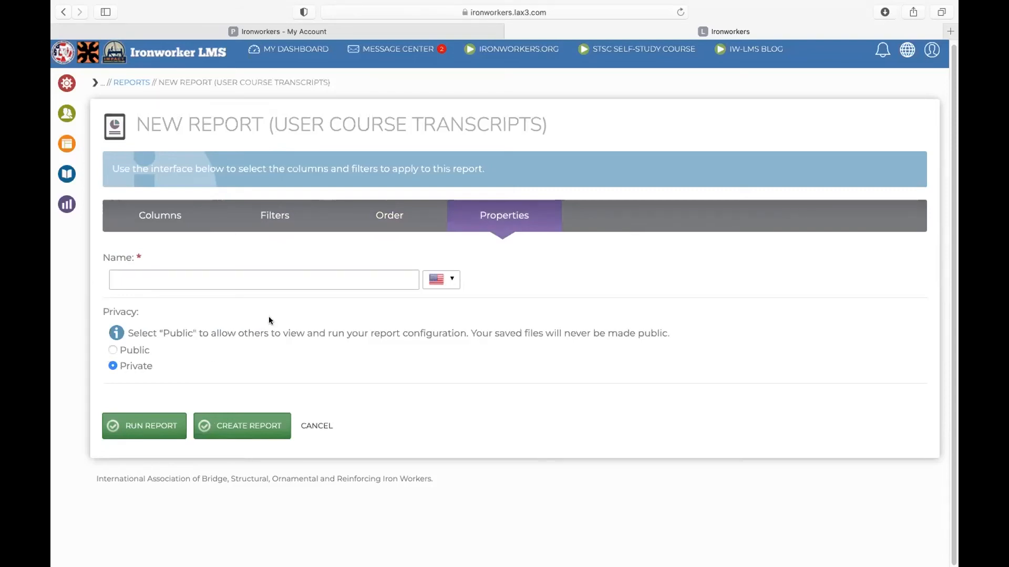
- Leave the unnamed report's Properties and go to the Message Center inbox
{"action": "left_click", "coordinate": [301, 283]}
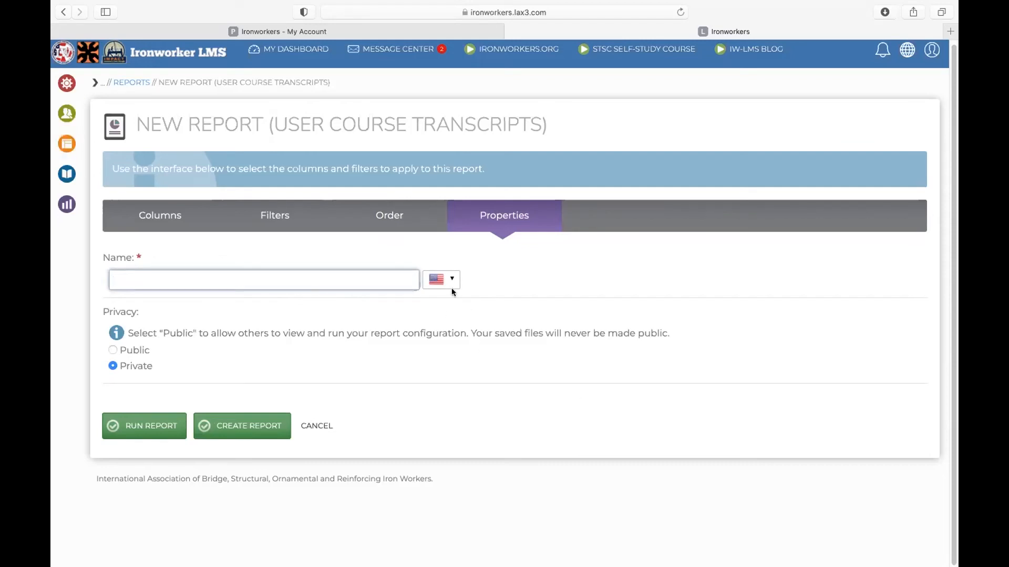
{"action": "mouse_move", "coordinate": [184, 28]}
{"action": "scroll", "coordinate": [525, 473], "scroll_direction": "up", "scroll_amount": 1}
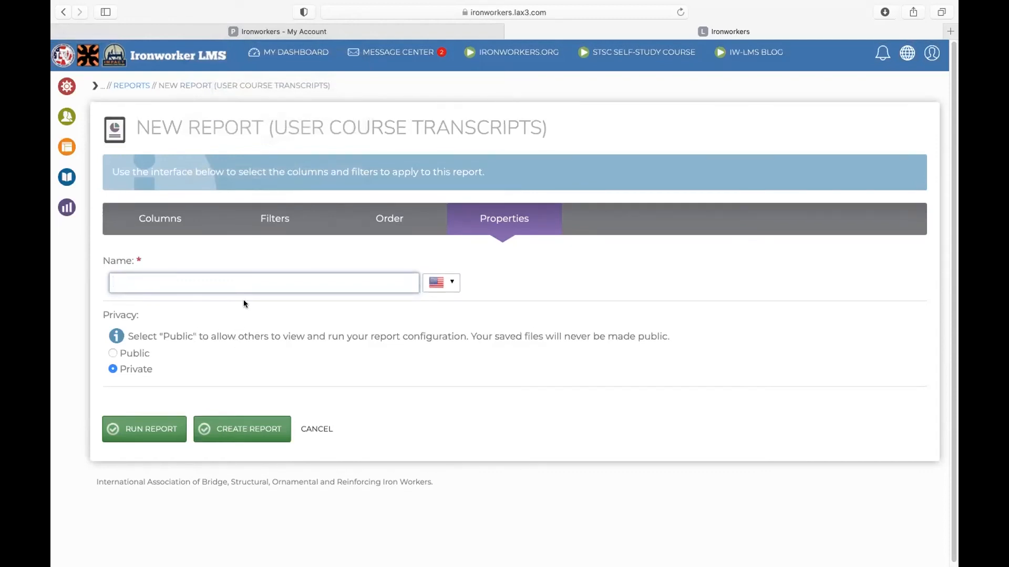
{"action": "left_click", "coordinate": [384, 52]}
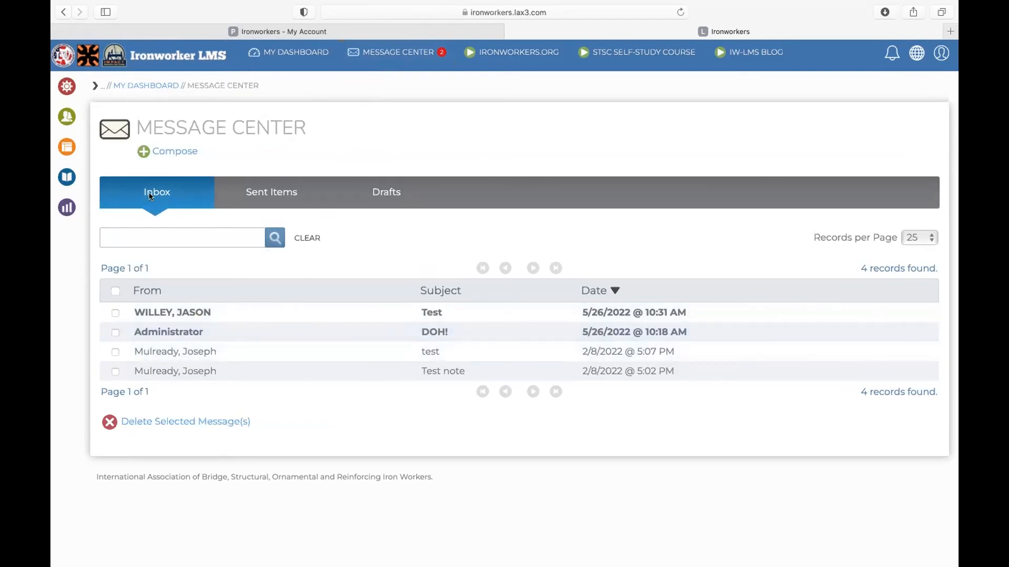
- Start a new message and browse the recipient suggestions for a person's name
{"action": "left_click", "coordinate": [141, 235]}
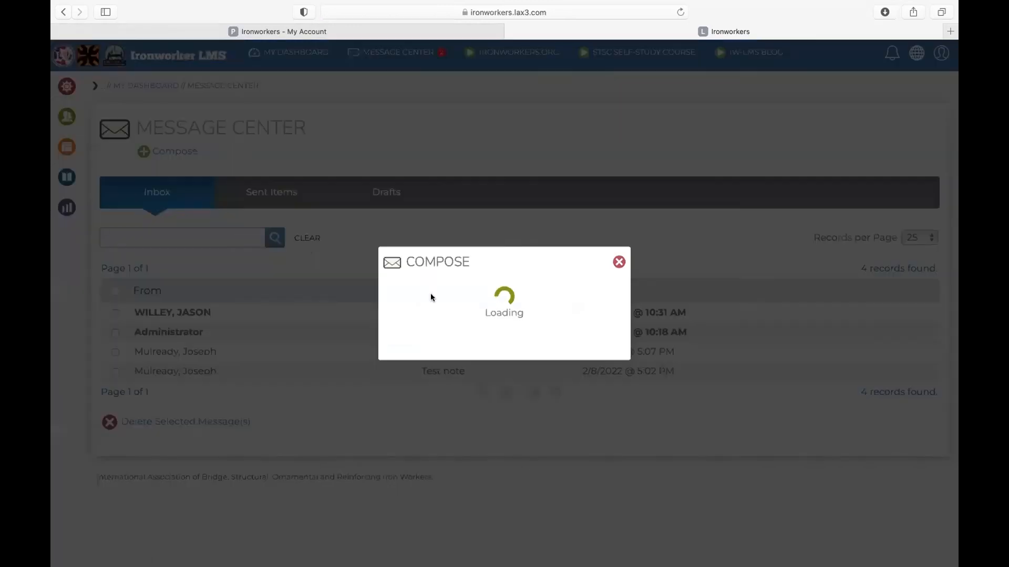
{"action": "left_click", "coordinate": [407, 219]}
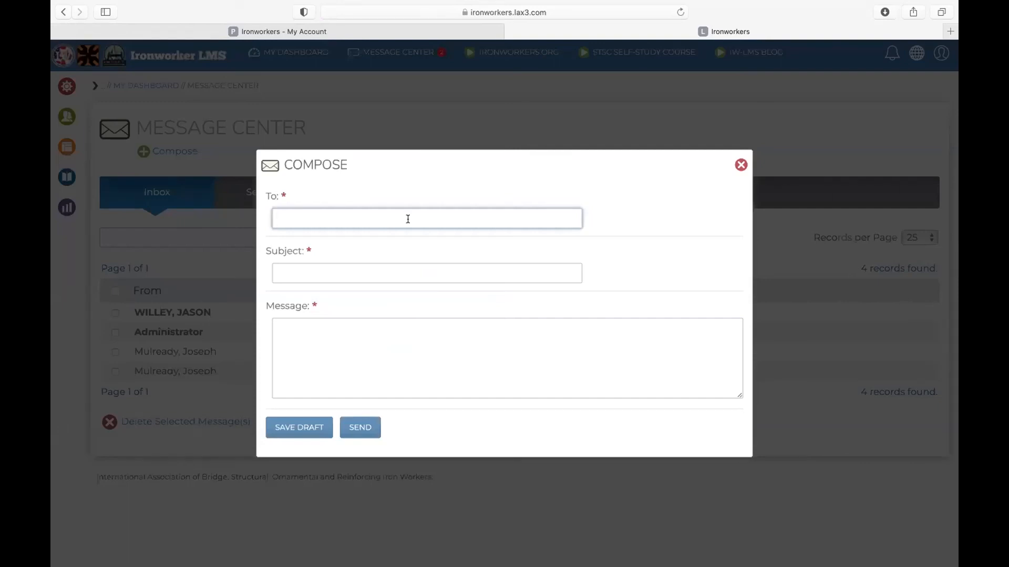
{"action": "type", "text": "bart"}
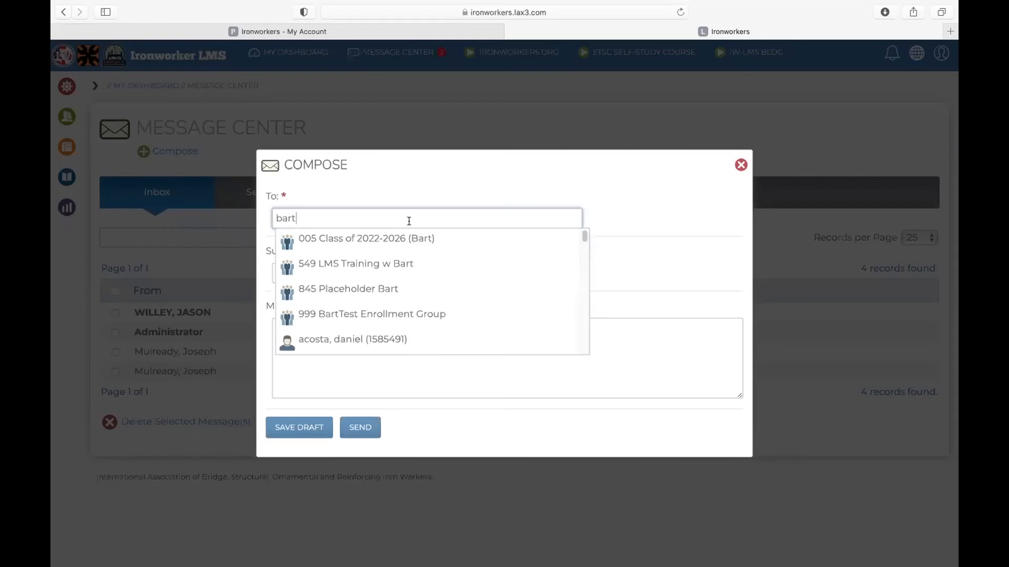
{"action": "scroll", "coordinate": [430, 308], "scroll_direction": "down", "scroll_amount": 1}
{"action": "scroll", "coordinate": [431, 308], "scroll_direction": "down", "scroll_amount": 5}
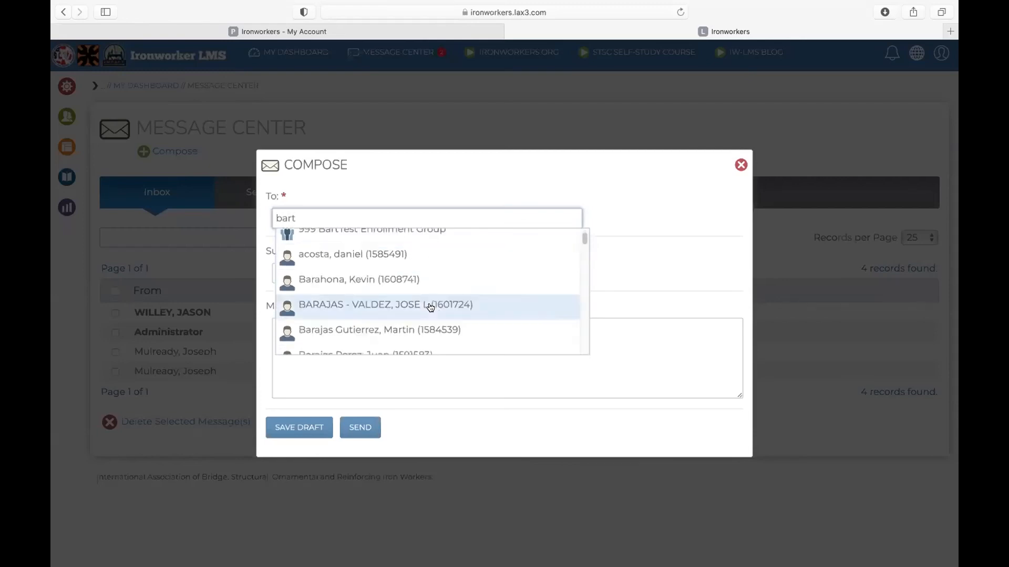
{"action": "scroll", "coordinate": [430, 308], "scroll_direction": "up", "scroll_amount": 5}
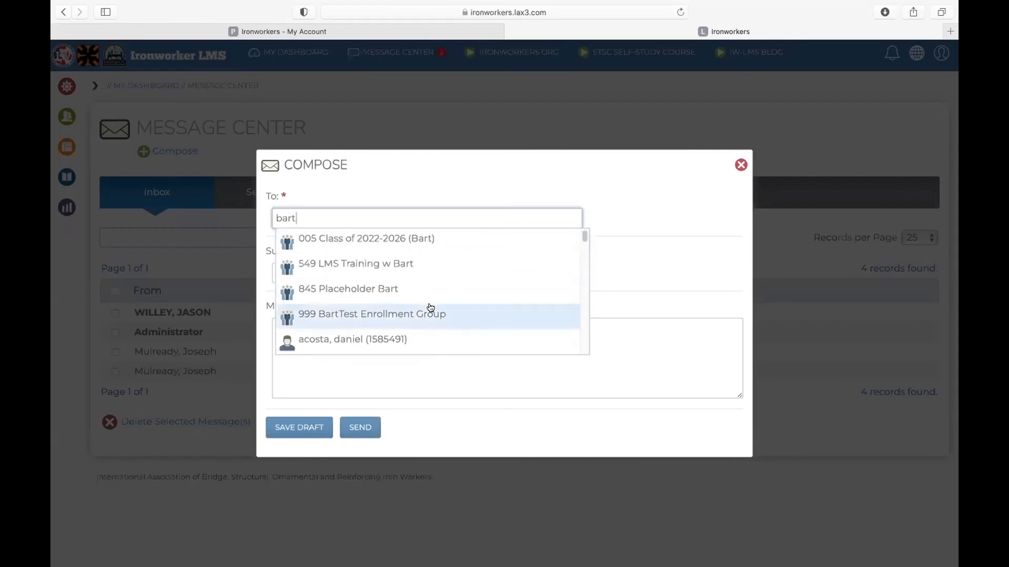
{"action": "scroll", "coordinate": [427, 306], "scroll_direction": "down", "scroll_amount": 5}
{"action": "scroll", "coordinate": [427, 306], "scroll_direction": "up", "scroll_amount": 5}
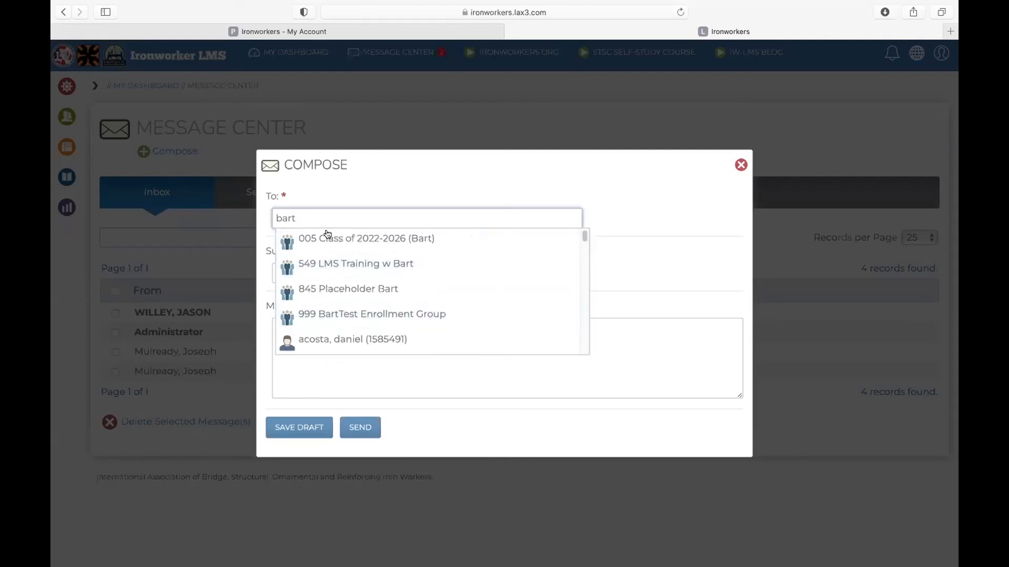
{"action": "scroll", "coordinate": [364, 304], "scroll_direction": "down", "scroll_amount": 1}
{"action": "scroll", "coordinate": [370, 297], "scroll_direction": "down", "scroll_amount": 5}
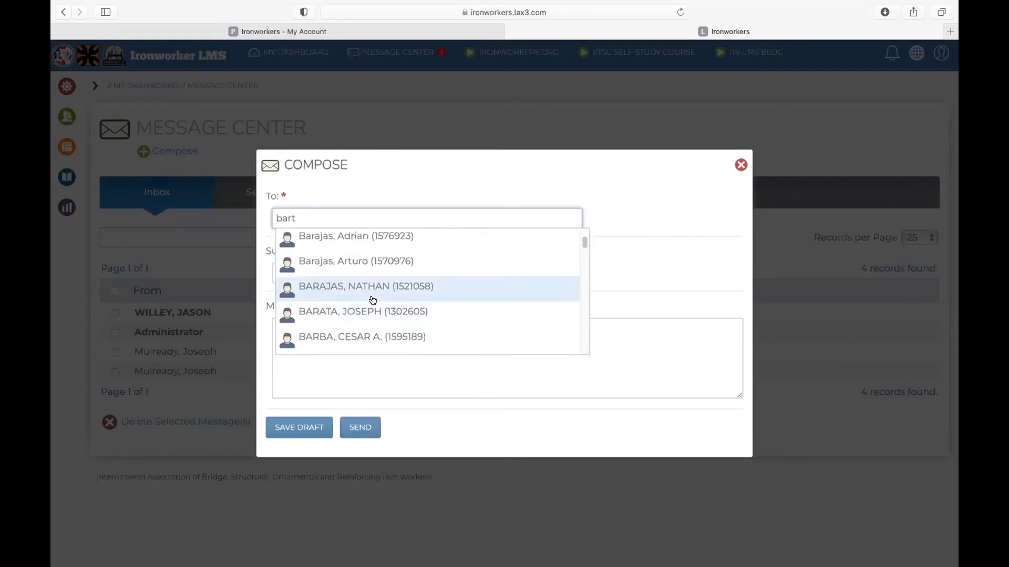
{"action": "scroll", "coordinate": [372, 298], "scroll_direction": "up", "scroll_amount": 5}
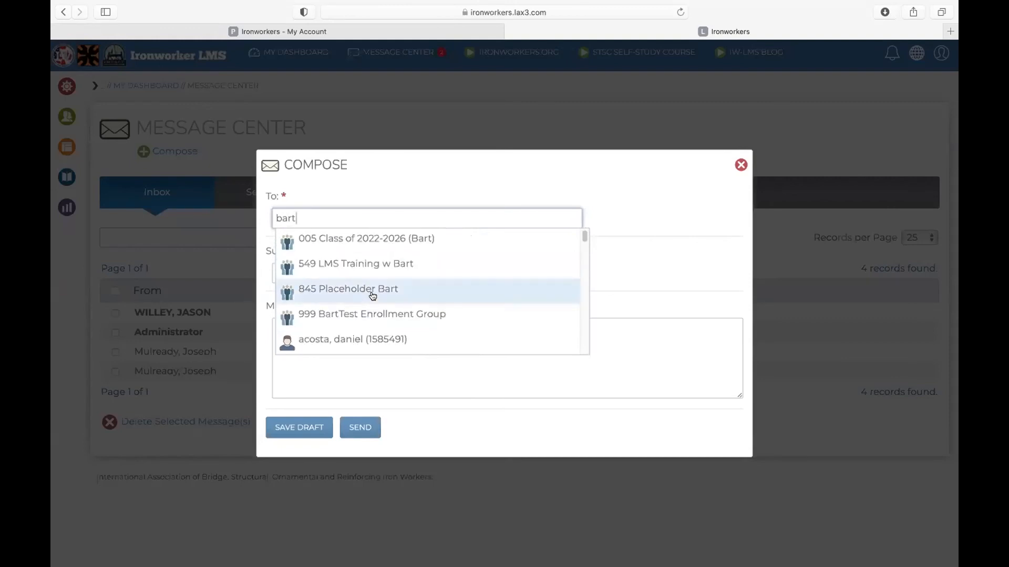
{"action": "scroll", "coordinate": [368, 284], "scroll_direction": "down", "scroll_amount": 4}
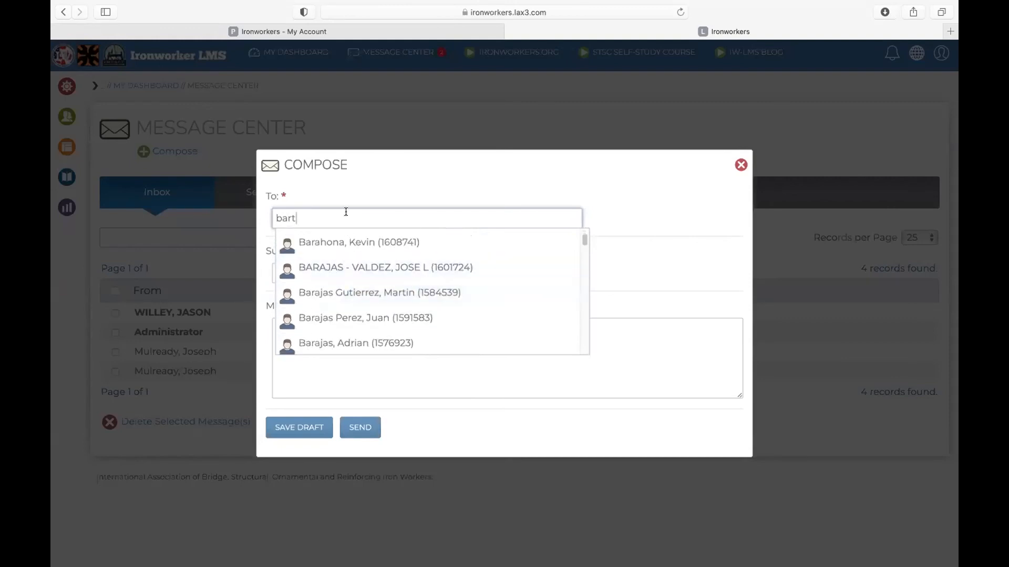
- Search recipients for '024' and address the message to the 024 Class 2019-2022 group
{"action": "type", "text": "coll"}
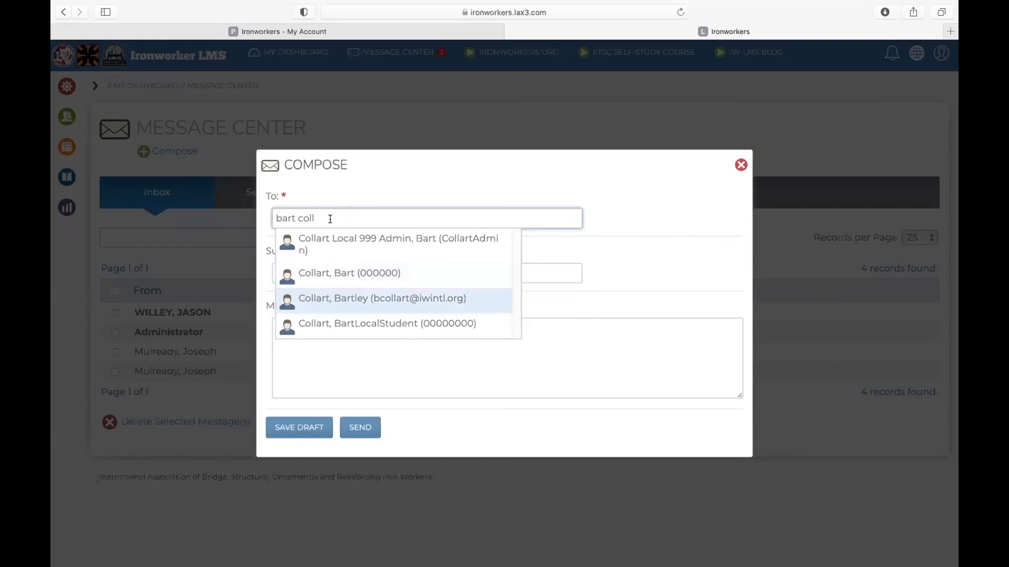
{"action": "left_click_drag", "start_coordinate": [329, 219], "coordinate": [231, 208]}
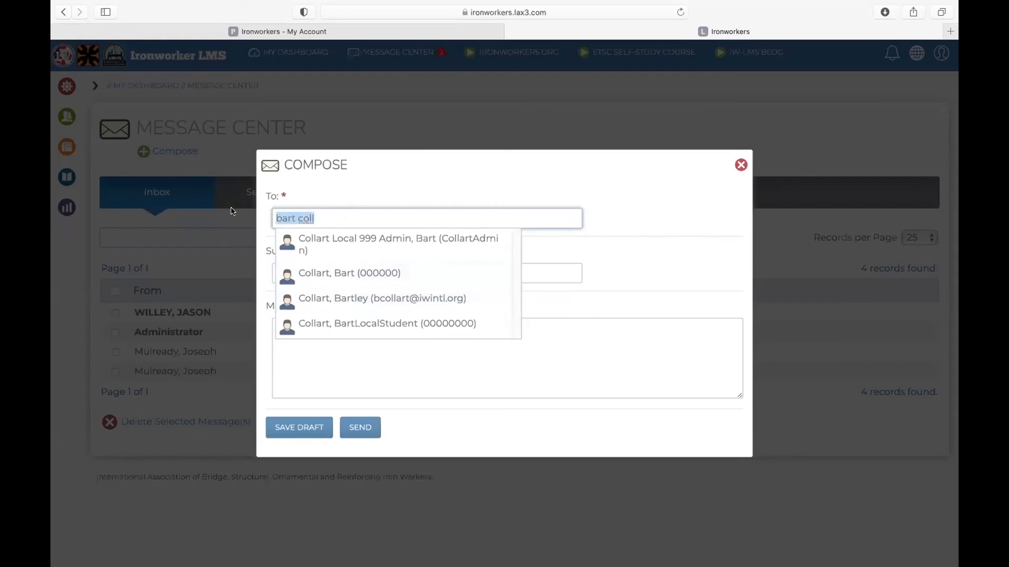
{"action": "type", "text": "024"}
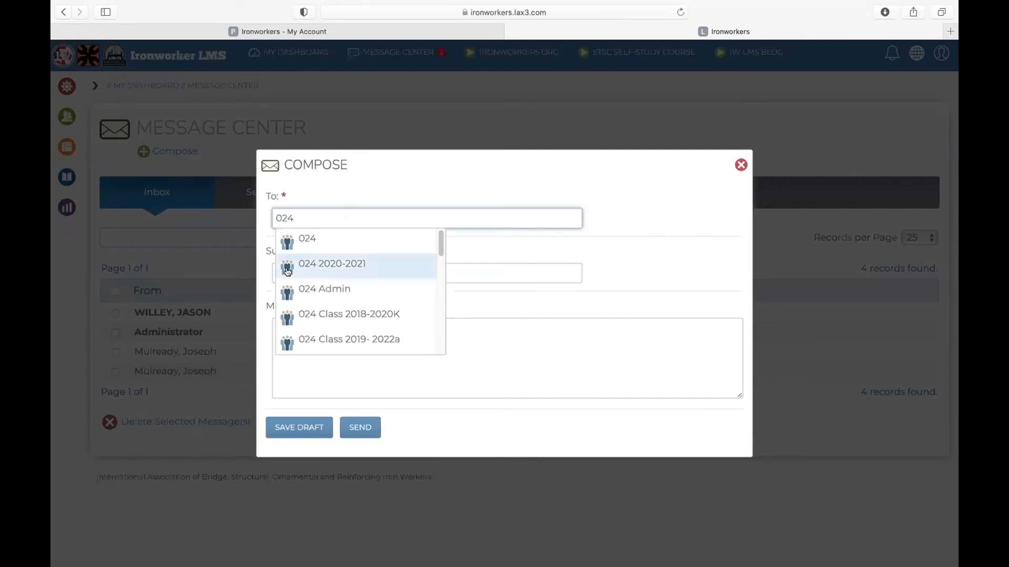
{"action": "scroll", "coordinate": [342, 313], "scroll_direction": "down", "scroll_amount": 3}
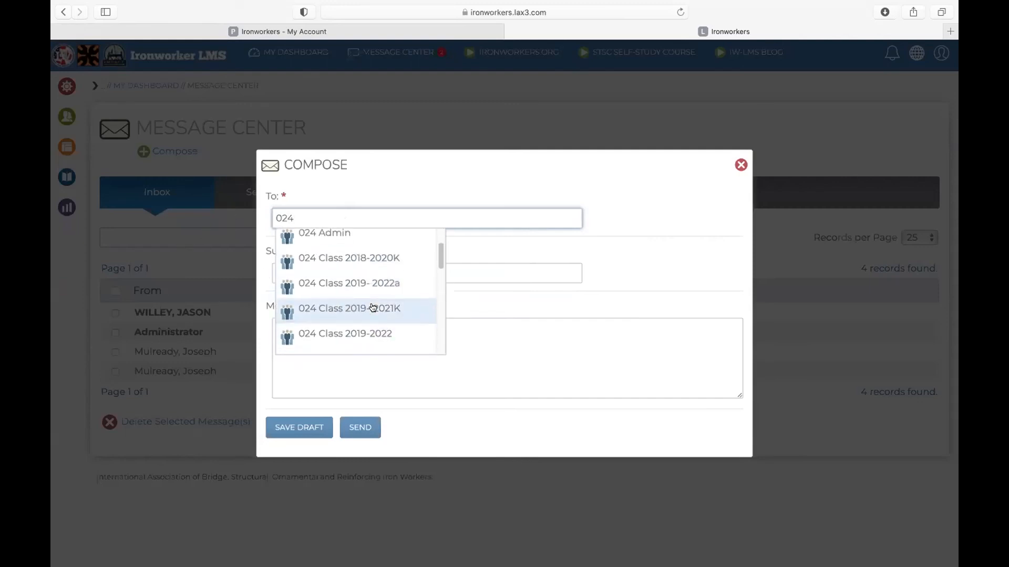
{"action": "left_click", "coordinate": [366, 334]}
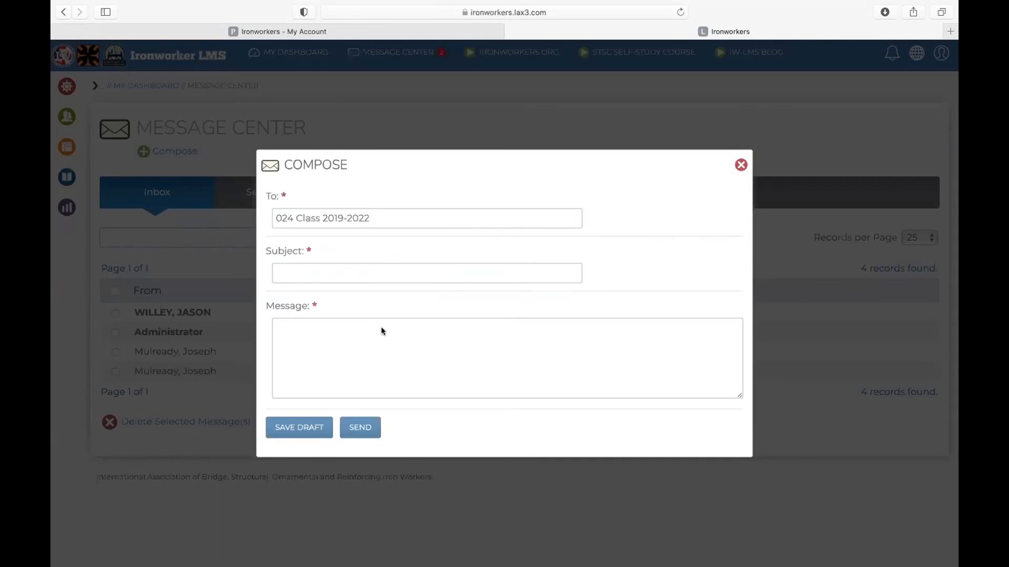
- Send a message with subject 'Test' and body 'Test' to the 024 Class 2019-2022 group
{"action": "left_click", "coordinate": [385, 271]}
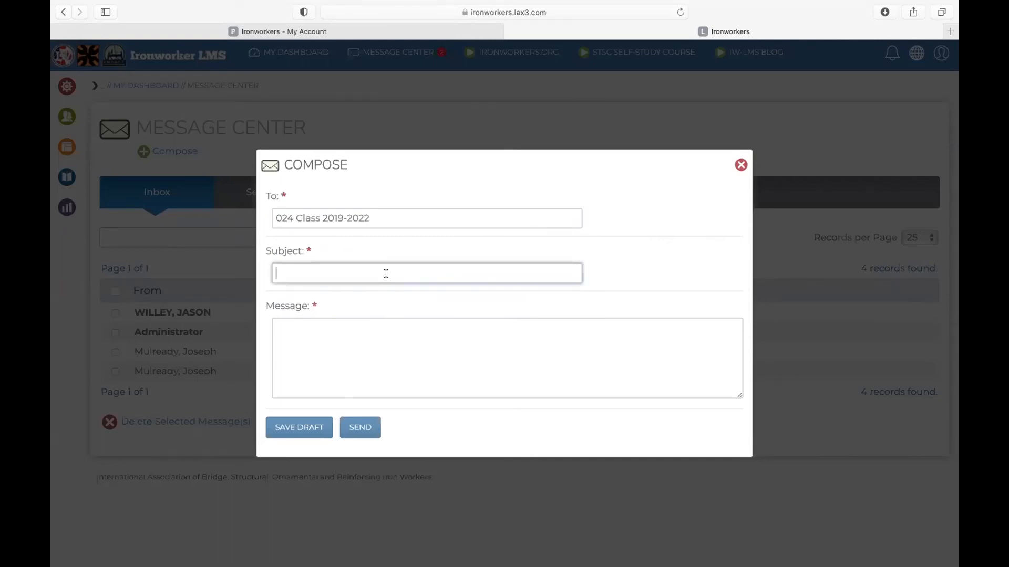
{"action": "type", "text": "Test"}
{"action": "left_click", "coordinate": [370, 329]}
{"action": "type", "text": "Test"}
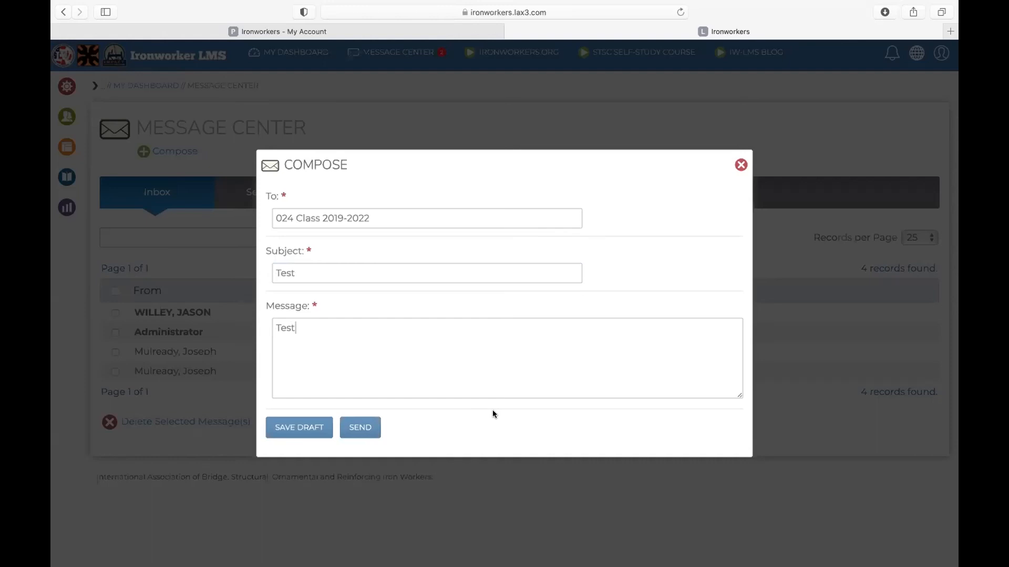
{"action": "left_click", "coordinate": [390, 218]}
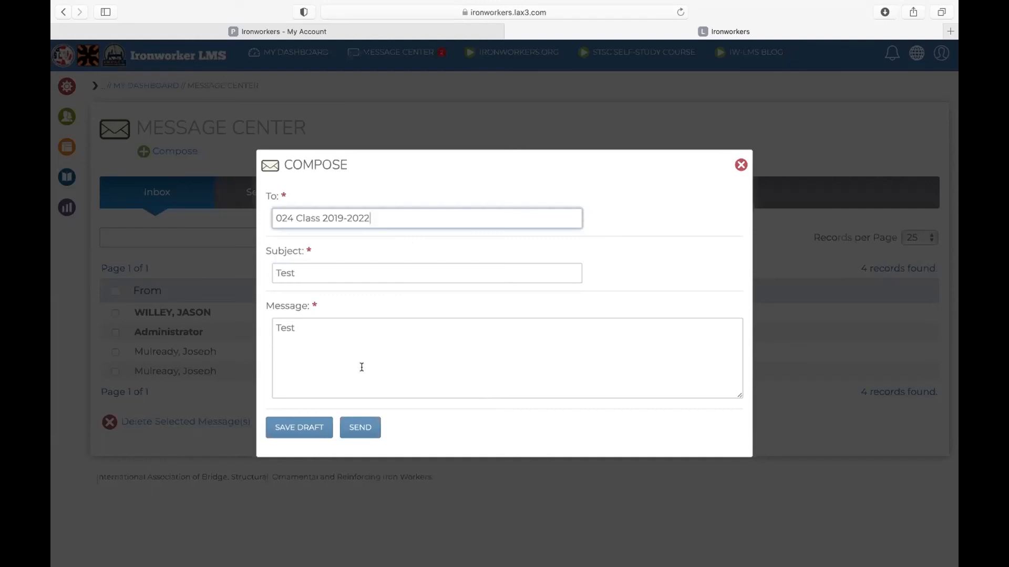
{"action": "left_click", "coordinate": [365, 430]}
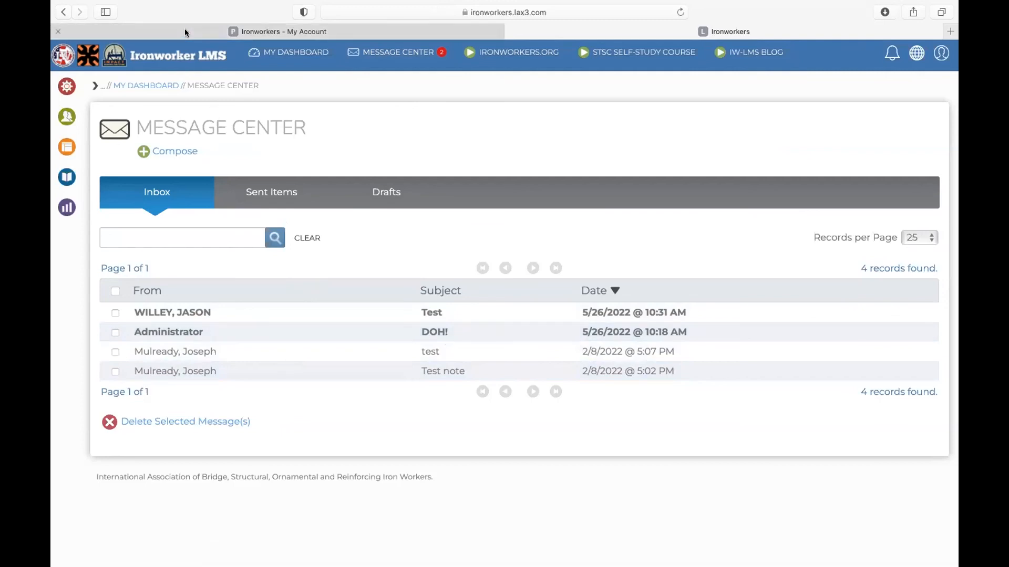
- In the My Account Safari tab, go to REPORTS, landing on the logged-out IW-LMS home page
{"action": "mouse_move", "coordinate": [185, 30]}
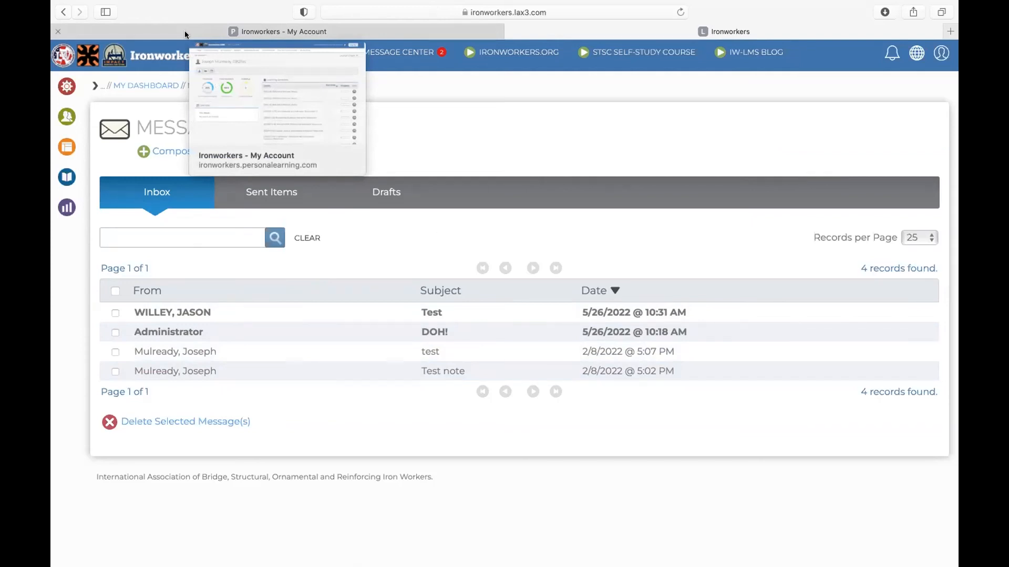
{"action": "left_click", "coordinate": [188, 31]}
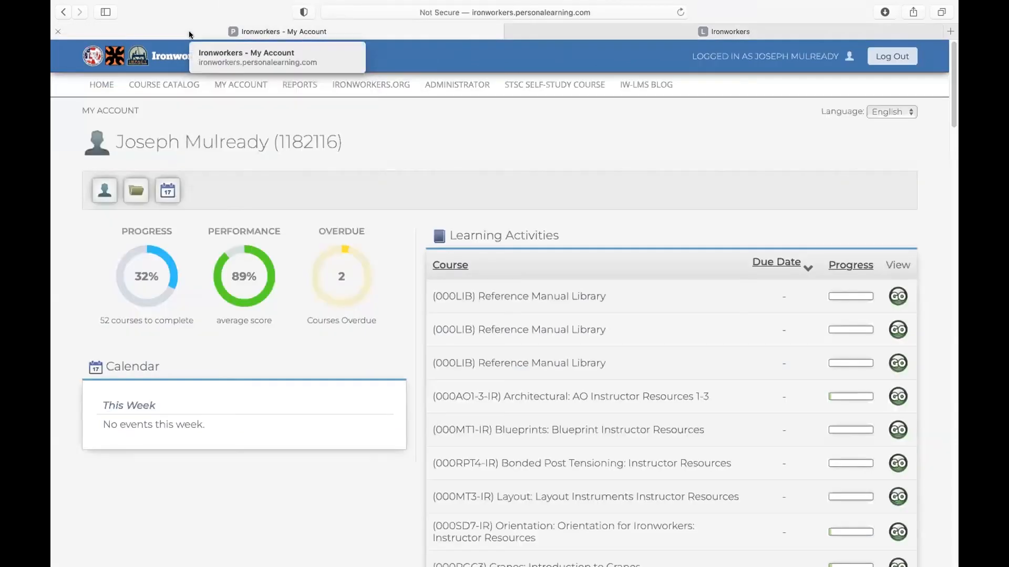
{"action": "scroll", "coordinate": [428, 253], "scroll_direction": "down", "scroll_amount": 1}
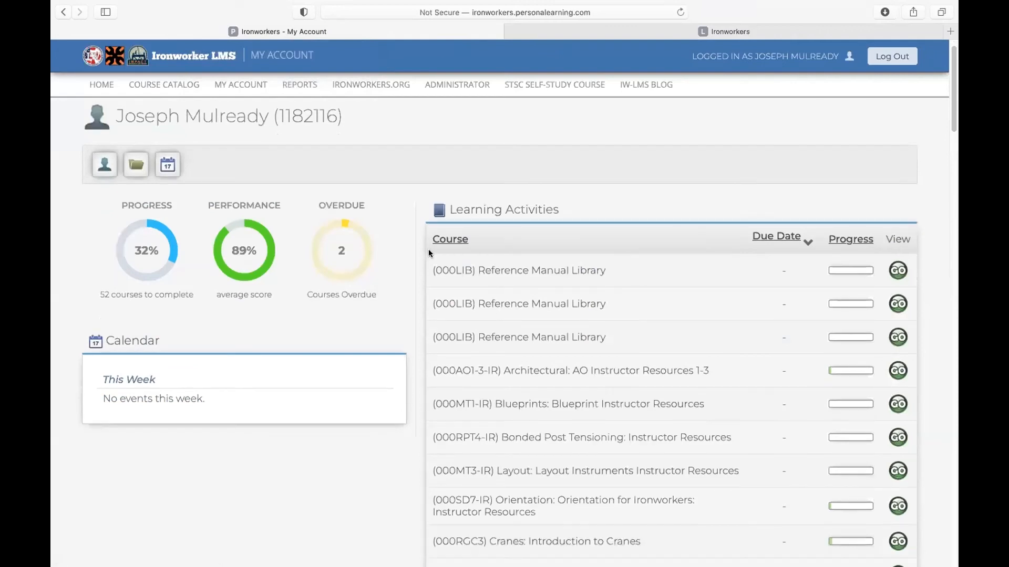
{"action": "scroll", "coordinate": [429, 253], "scroll_direction": "down", "scroll_amount": 4}
{"action": "scroll", "coordinate": [427, 253], "scroll_direction": "up", "scroll_amount": 5}
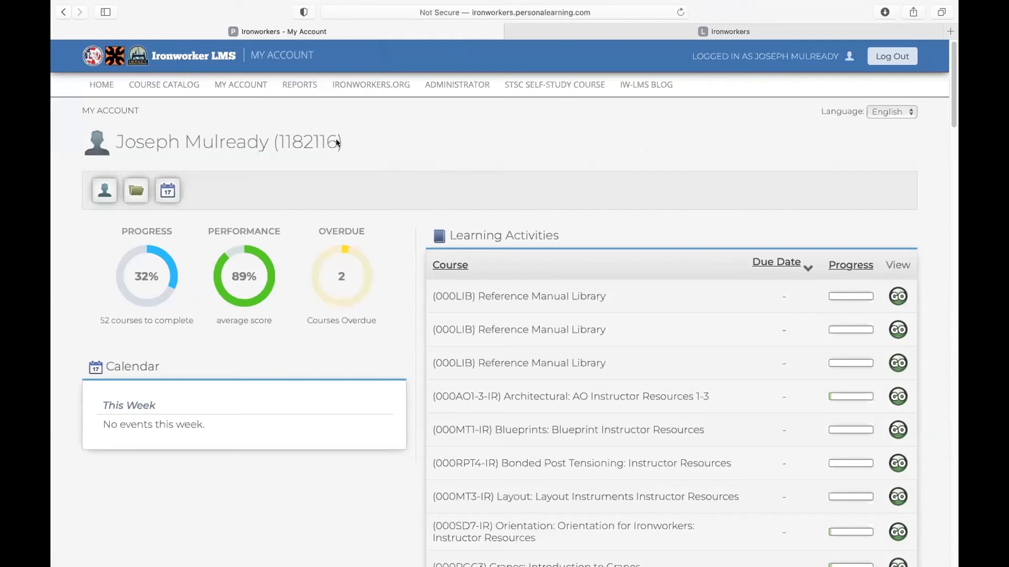
{"action": "left_click", "coordinate": [300, 84]}
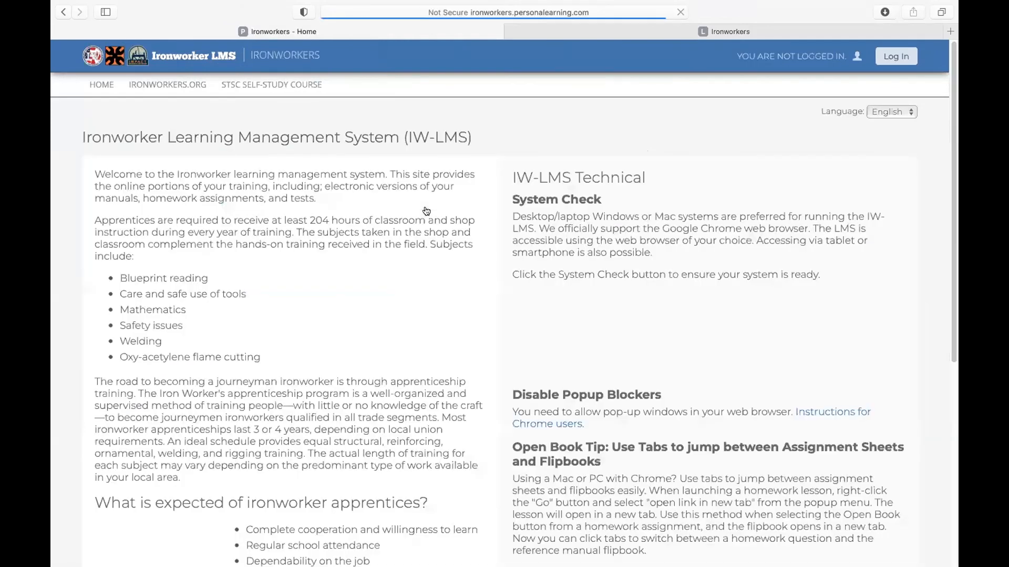
- Log back in with the saved Safari credentials to reach the My Account page
{"action": "left_click", "coordinate": [898, 58]}
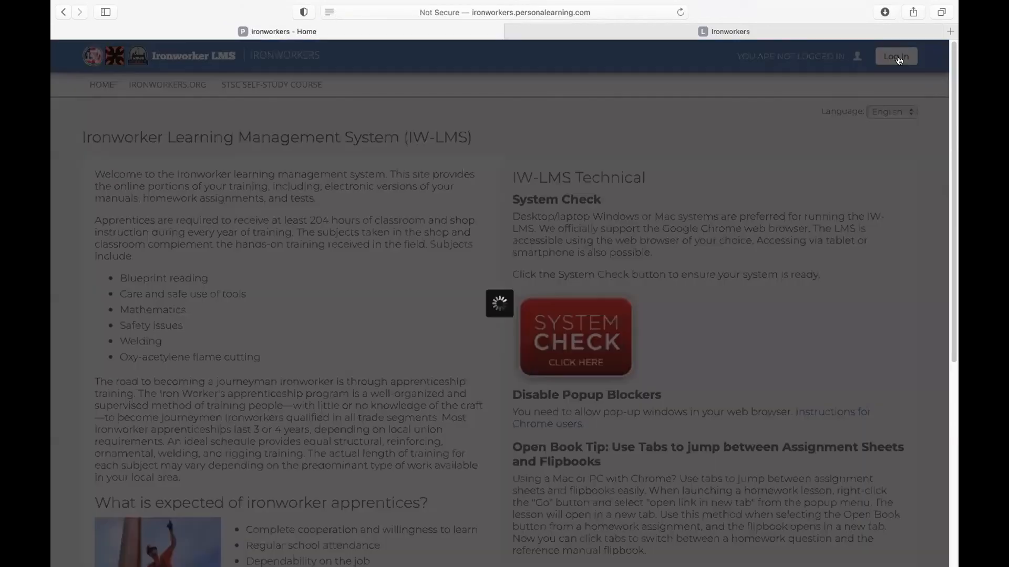
{"action": "left_click", "coordinate": [383, 265]}
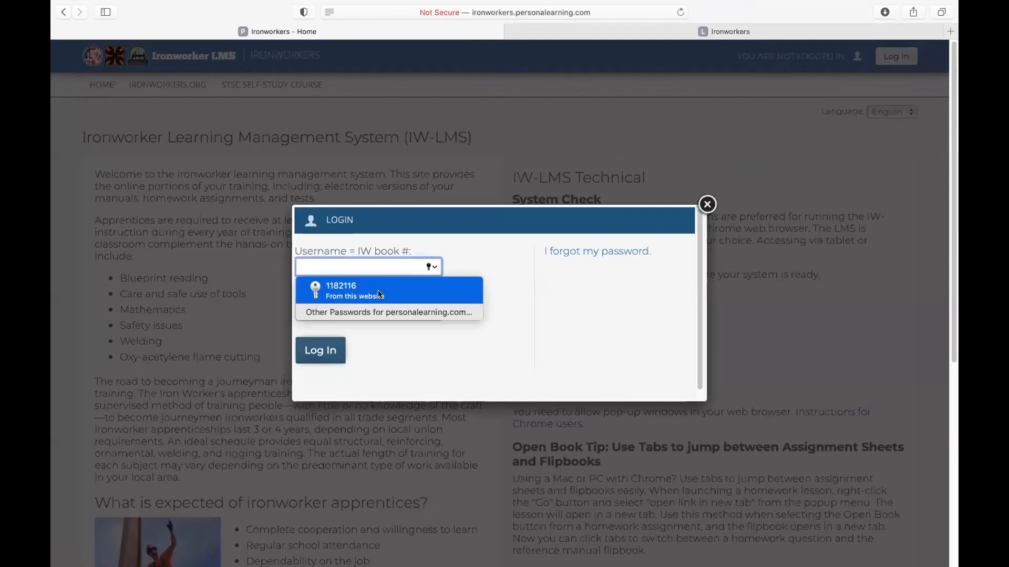
{"action": "left_click", "coordinate": [347, 291]}
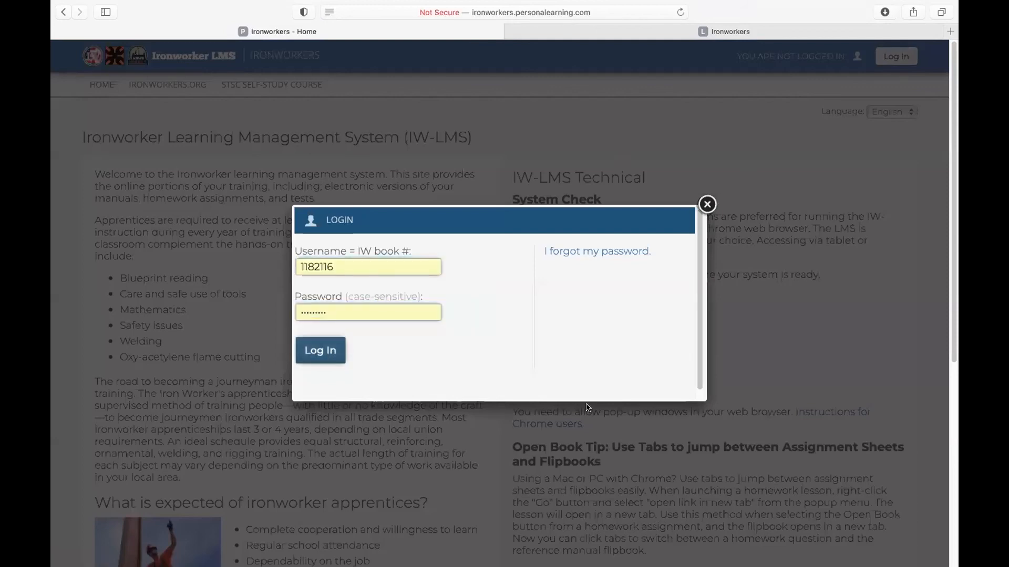
{"action": "key", "text": "Return"}
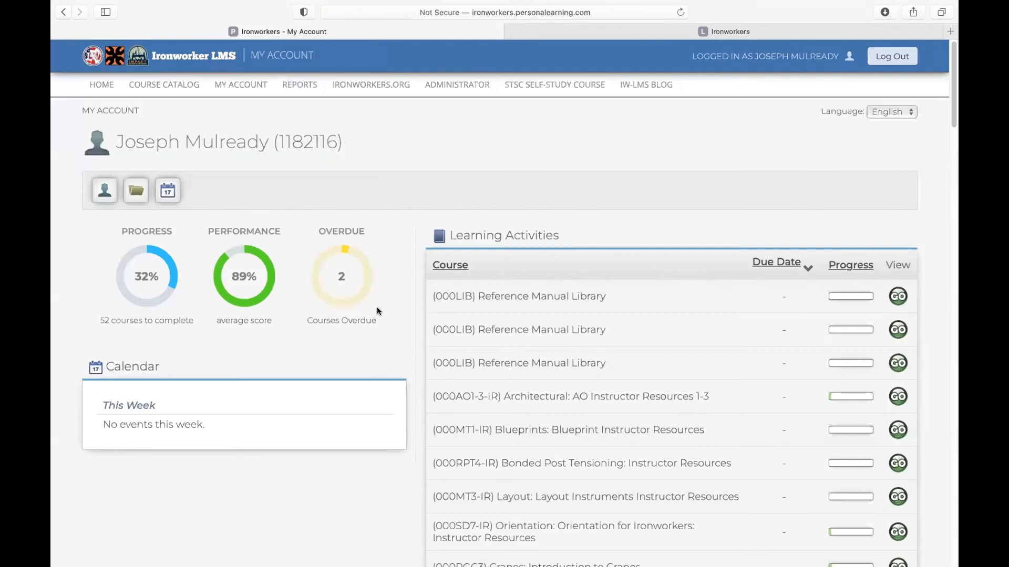
- Open the saved public report JJ 2022-03-28 from the Public Reports list
{"action": "left_click", "coordinate": [290, 90]}
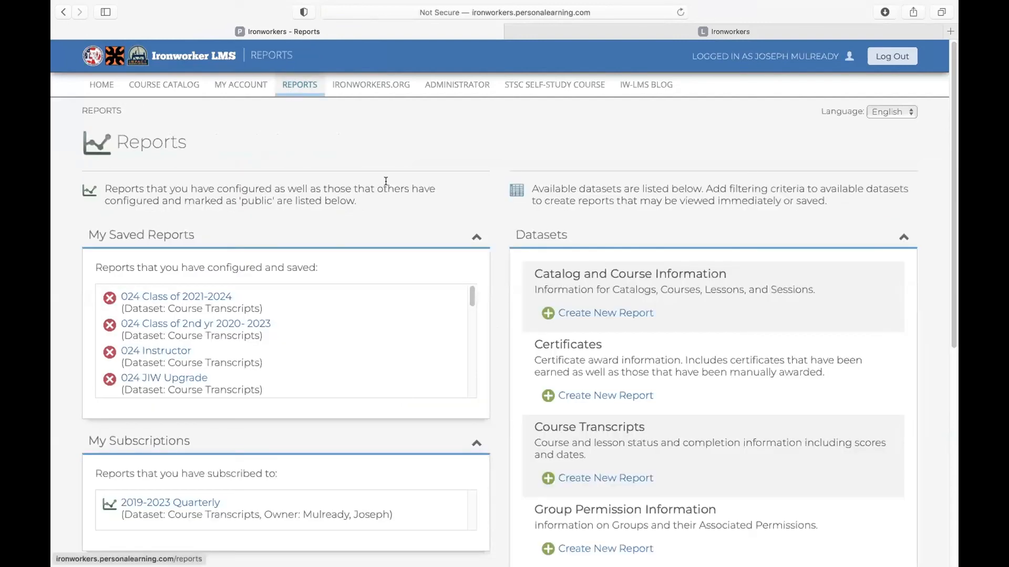
{"action": "scroll", "coordinate": [497, 280], "scroll_direction": "down", "scroll_amount": 7}
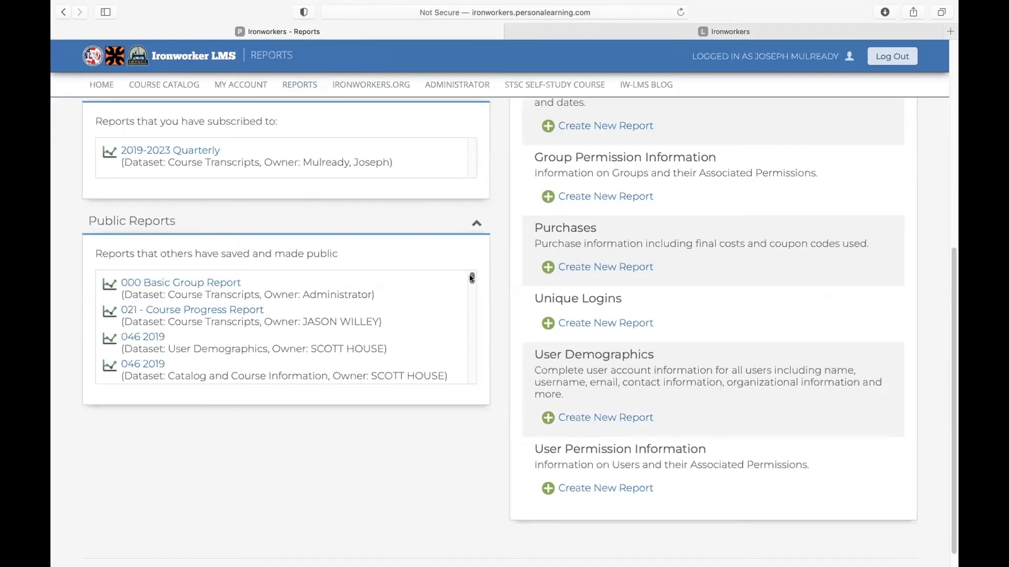
{"action": "left_click_drag", "start_coordinate": [470, 275], "coordinate": [452, 341]}
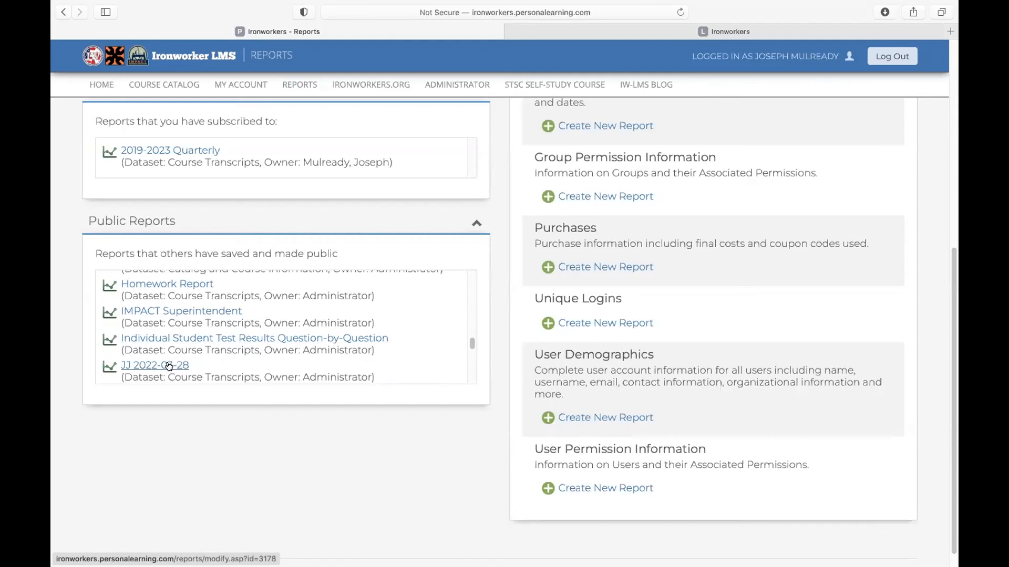
{"action": "left_click", "coordinate": [168, 366]}
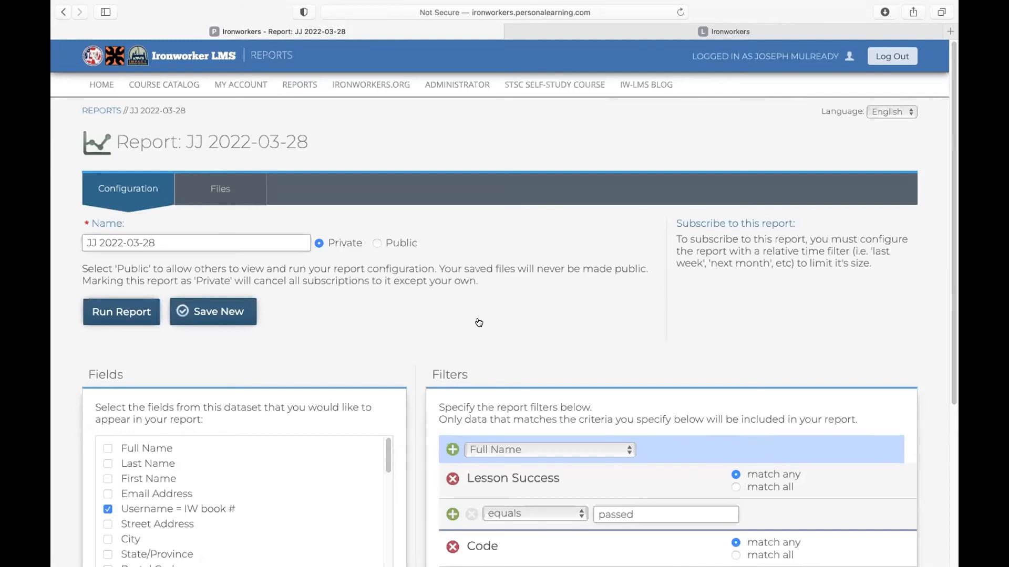
- Set the Group filter to equal 024 Class 2019-2022 and run the report
{"action": "scroll", "coordinate": [479, 322], "scroll_direction": "down", "scroll_amount": 3}
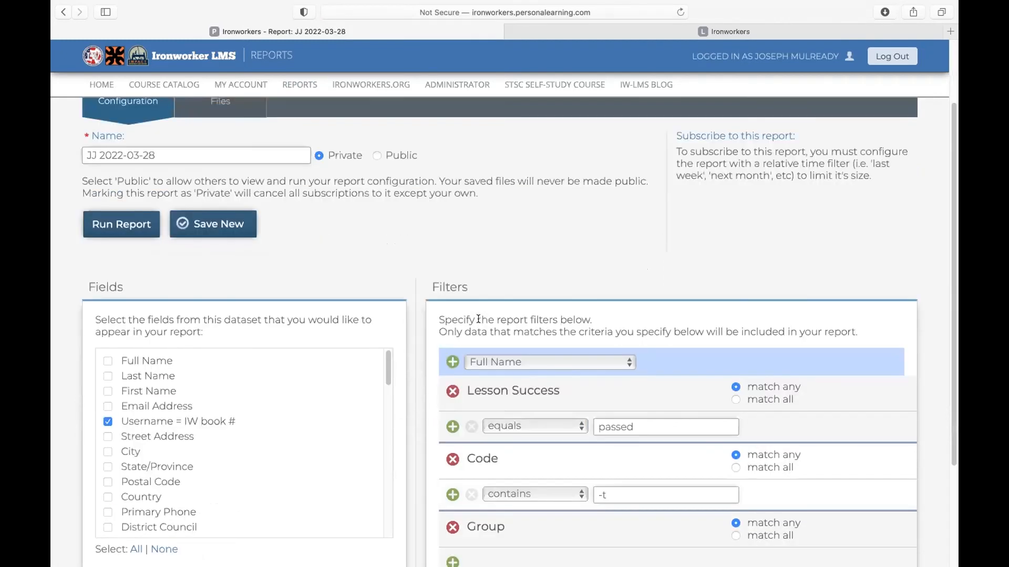
{"action": "scroll", "coordinate": [478, 319], "scroll_direction": "down", "scroll_amount": 5}
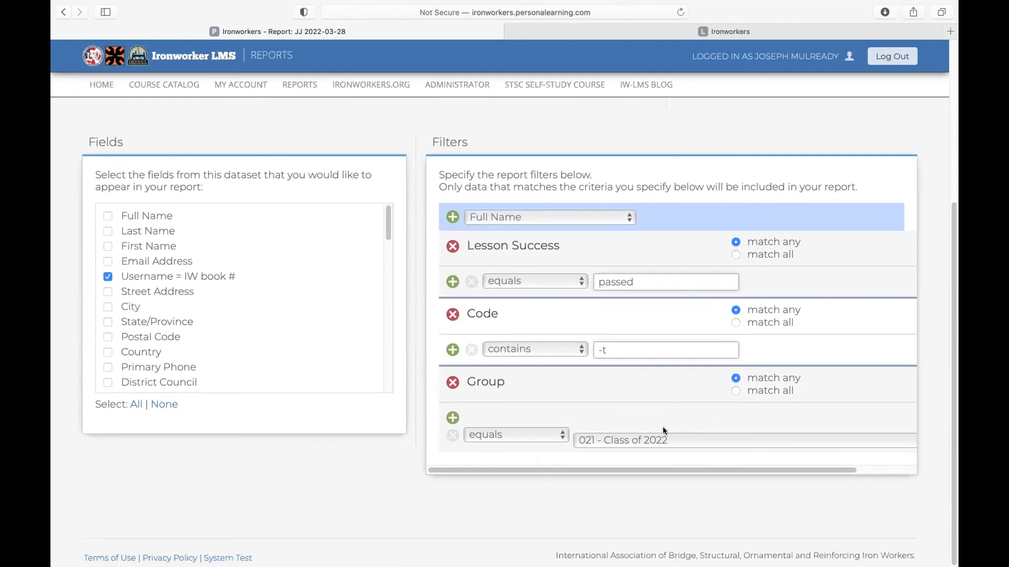
{"action": "left_click", "coordinate": [712, 440]}
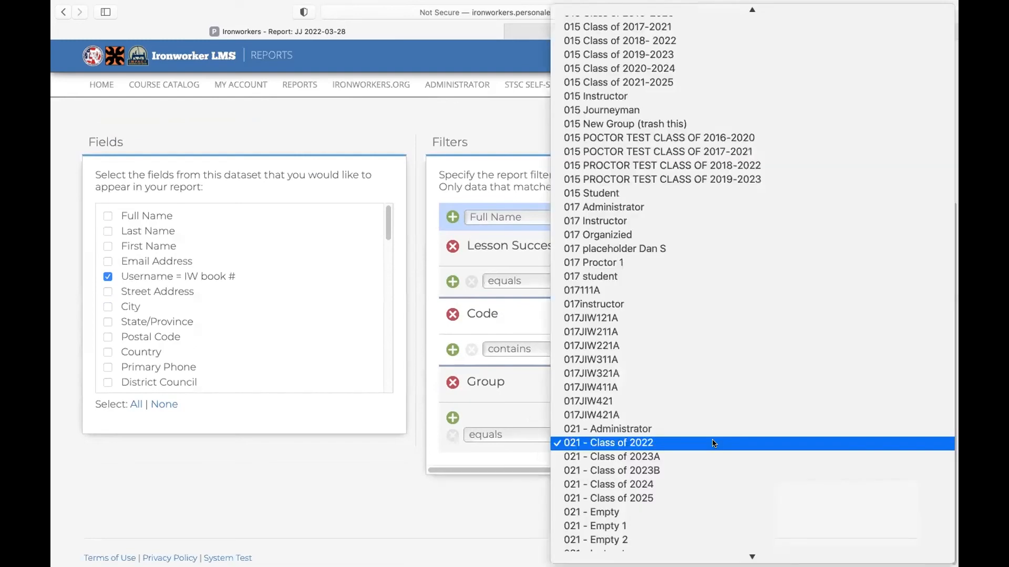
{"action": "scroll", "coordinate": [713, 444], "scroll_direction": "down", "scroll_amount": 15}
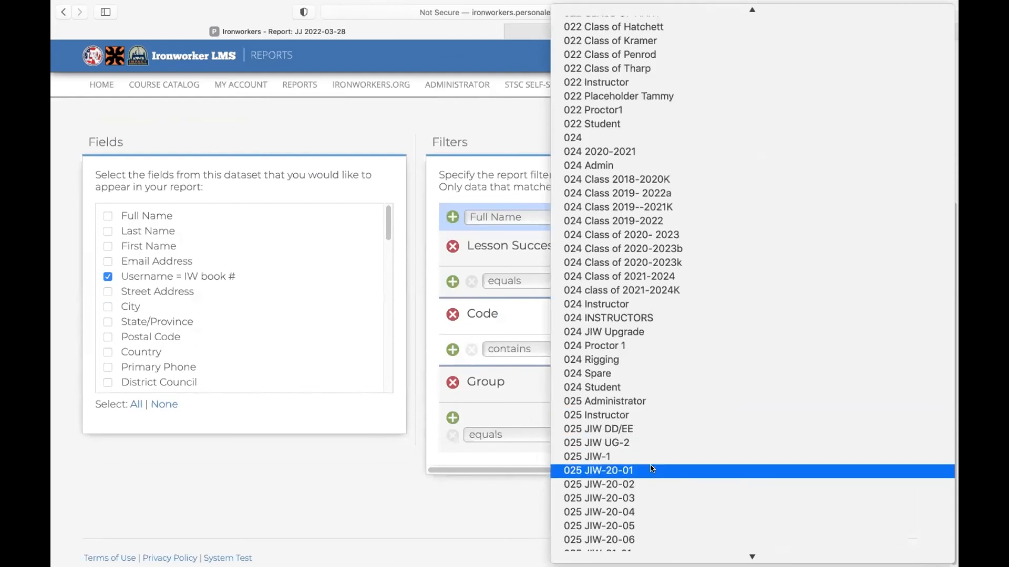
{"action": "left_click", "coordinate": [647, 221]}
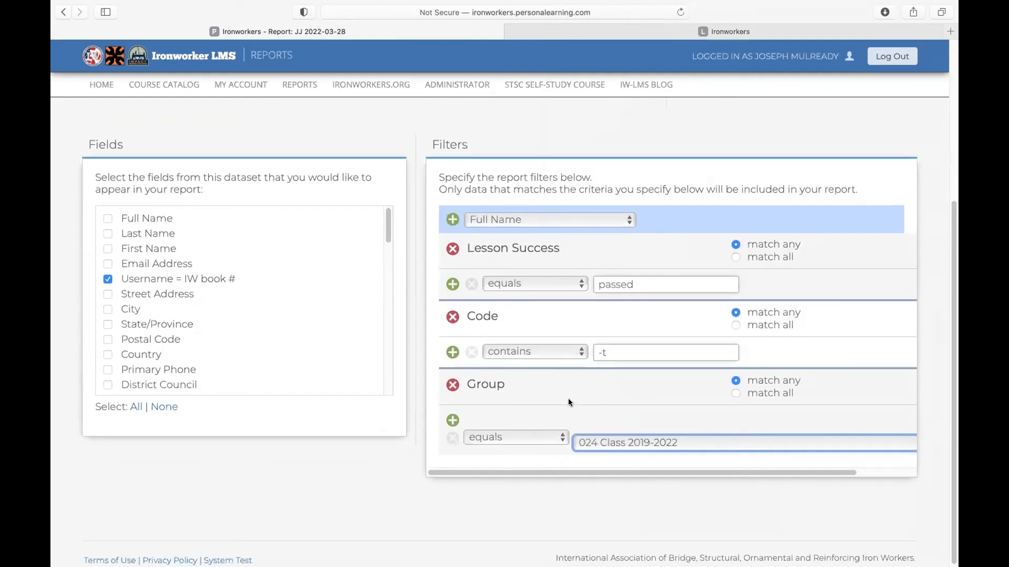
{"action": "scroll", "coordinate": [568, 403], "scroll_direction": "up", "scroll_amount": 1}
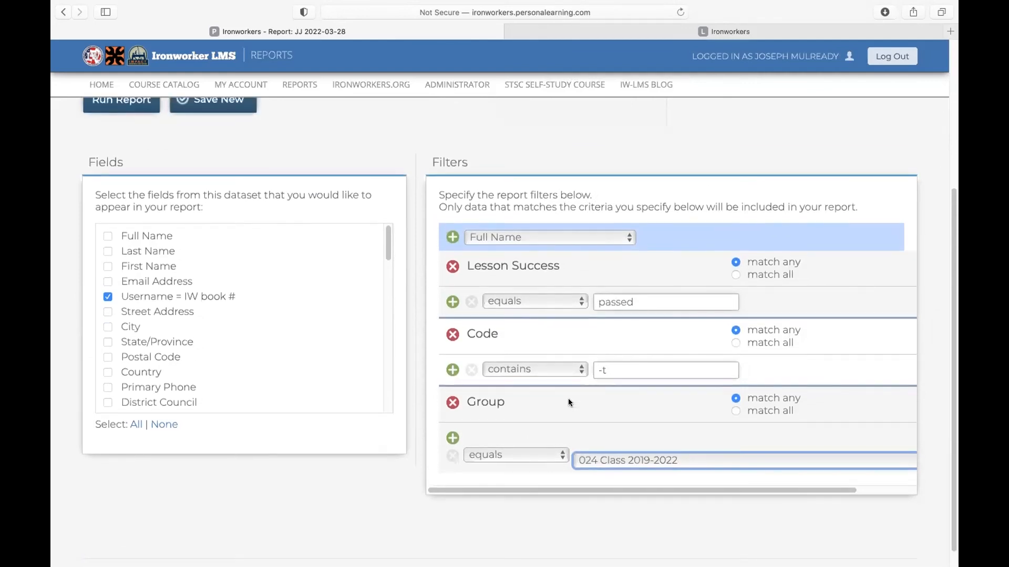
{"action": "scroll", "coordinate": [569, 403], "scroll_direction": "up", "scroll_amount": 4}
{"action": "left_click", "coordinate": [132, 307]}
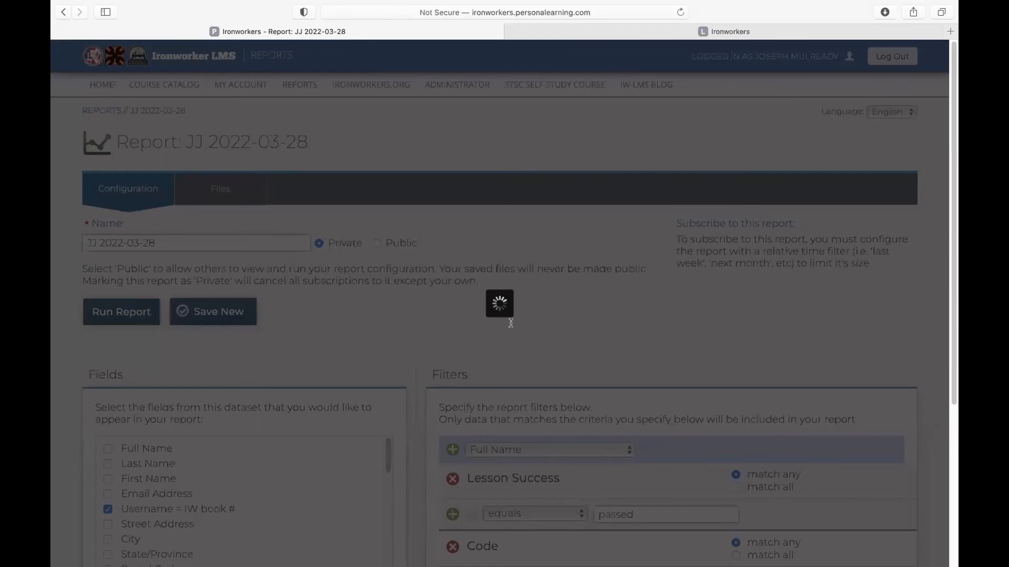
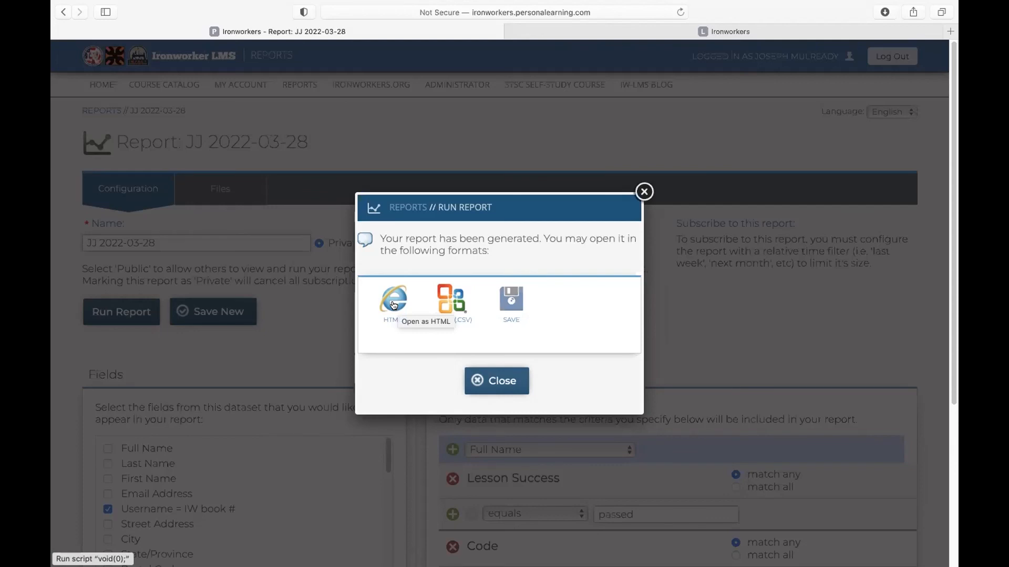
- Open the generated JJ 2022-03-28 report as an HTML page in a new tab
{"action": "left_click", "coordinate": [394, 305]}
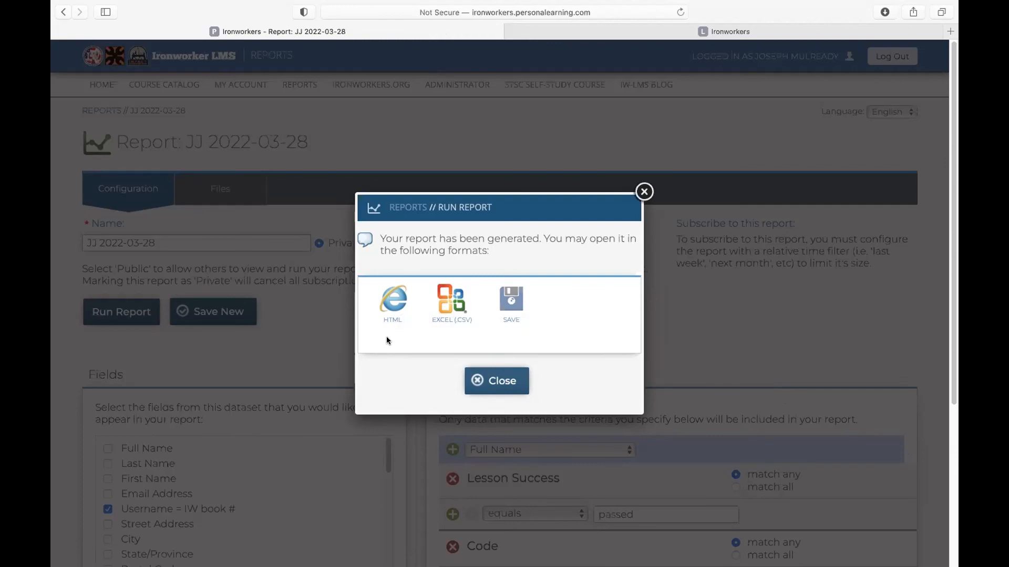
{"action": "left_click", "coordinate": [391, 305]}
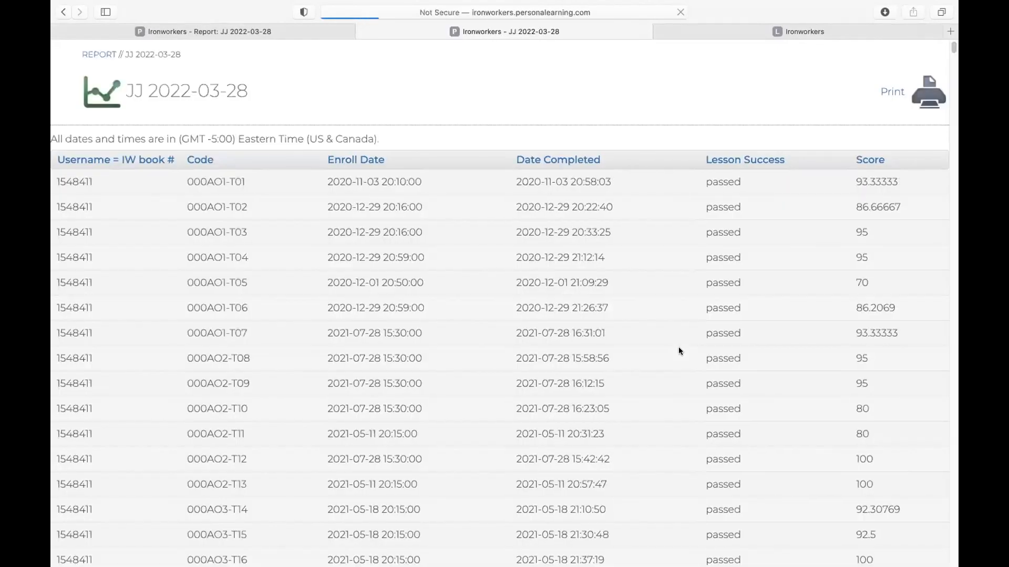
- Scroll through the passed-lesson rows, codes 000AO1 to 000SD7, then return to the top
{"action": "scroll", "coordinate": [678, 348], "scroll_direction": "down", "scroll_amount": 10}
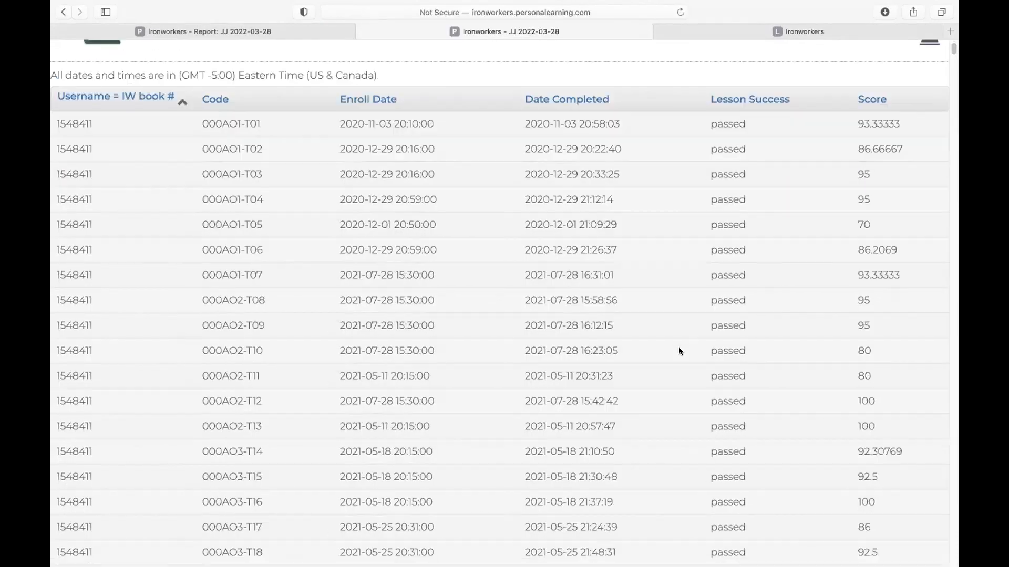
{"action": "scroll", "coordinate": [679, 350], "scroll_direction": "down", "scroll_amount": 20}
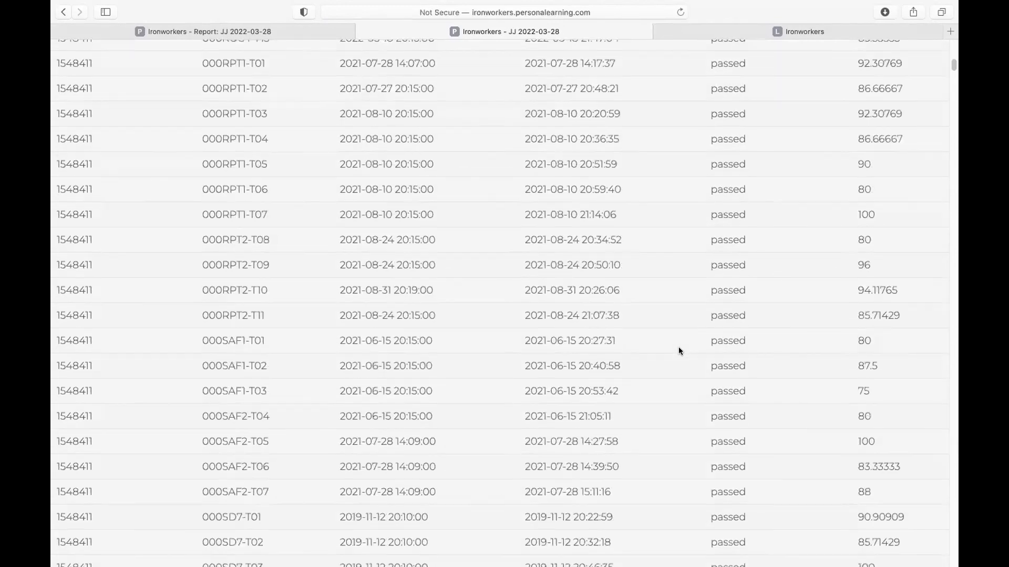
{"action": "scroll", "coordinate": [679, 347], "scroll_direction": "down", "scroll_amount": 20}
{"action": "scroll", "coordinate": [679, 347], "scroll_direction": "down", "scroll_amount": 15}
{"action": "scroll", "coordinate": [679, 347], "scroll_direction": "up", "scroll_amount": 8}
{"action": "scroll", "coordinate": [679, 351], "scroll_direction": "up", "scroll_amount": 20}
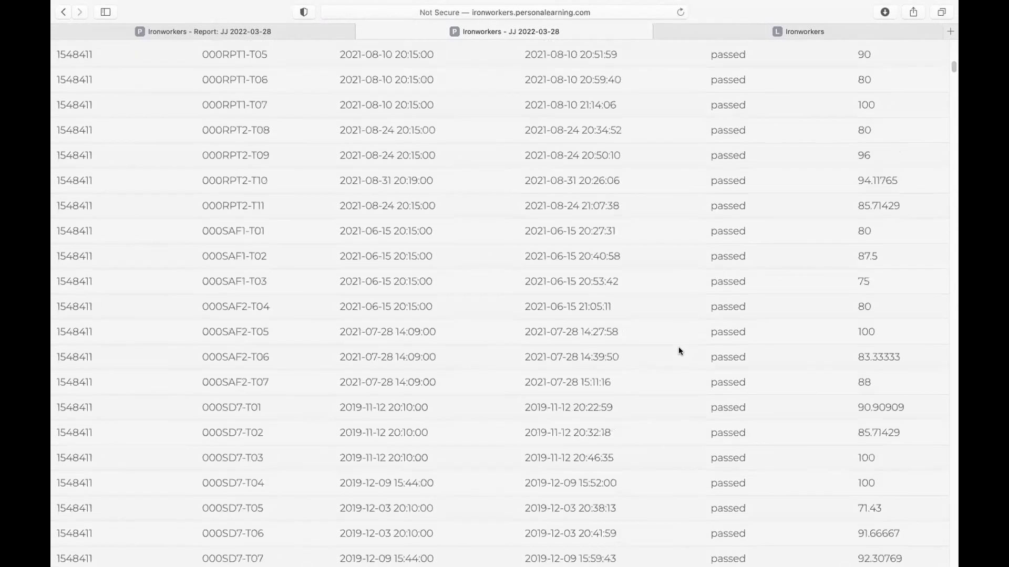
{"action": "scroll", "coordinate": [692, 64], "scroll_direction": "up", "scroll_amount": 12}
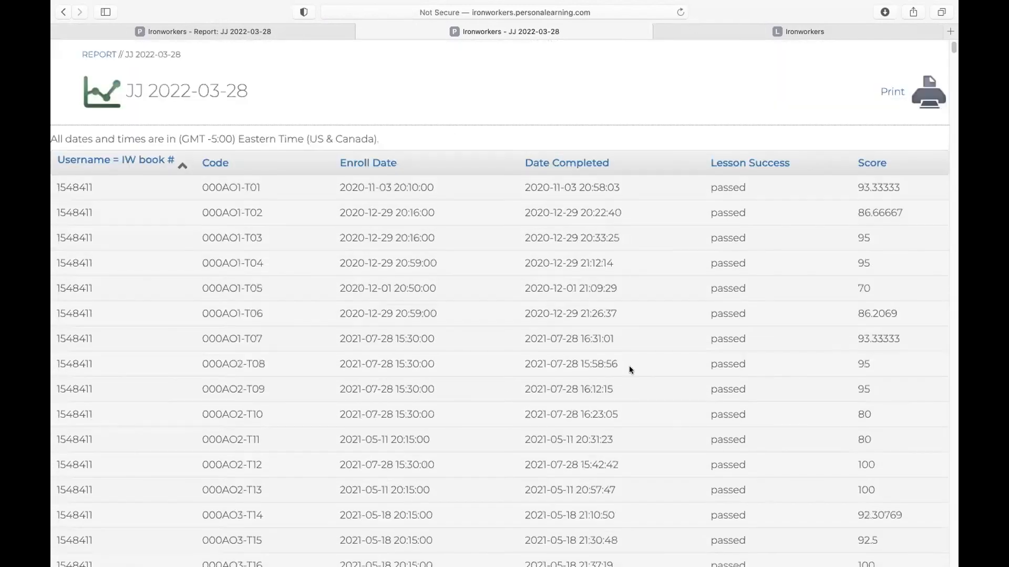
{"action": "scroll", "coordinate": [629, 366], "scroll_direction": "down", "scroll_amount": 6}
{"action": "scroll", "coordinate": [628, 370], "scroll_direction": "down", "scroll_amount": 8}
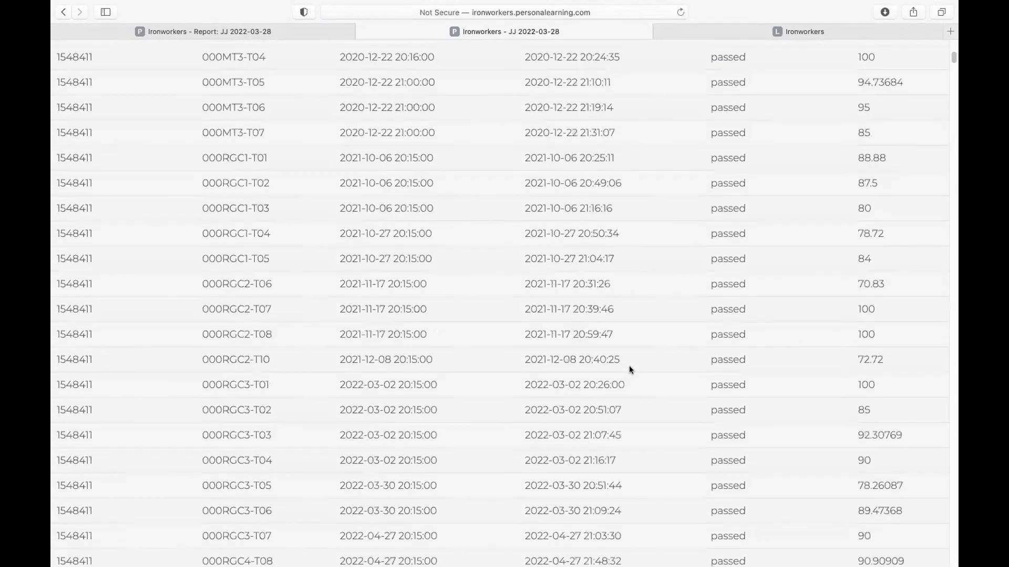
{"action": "scroll", "coordinate": [629, 370], "scroll_direction": "down", "scroll_amount": 8}
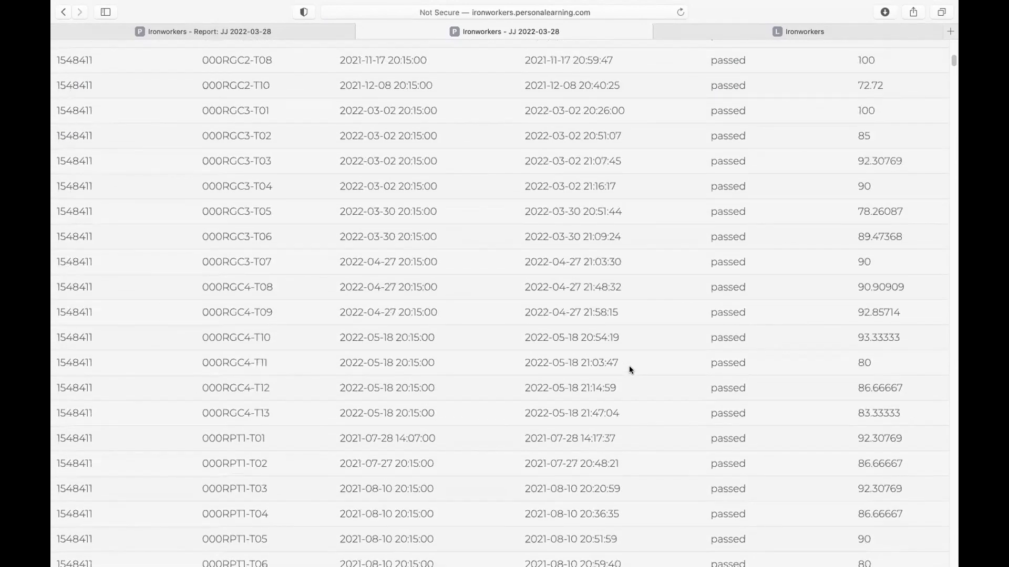
{"action": "scroll", "coordinate": [628, 337], "scroll_direction": "up", "scroll_amount": 5}
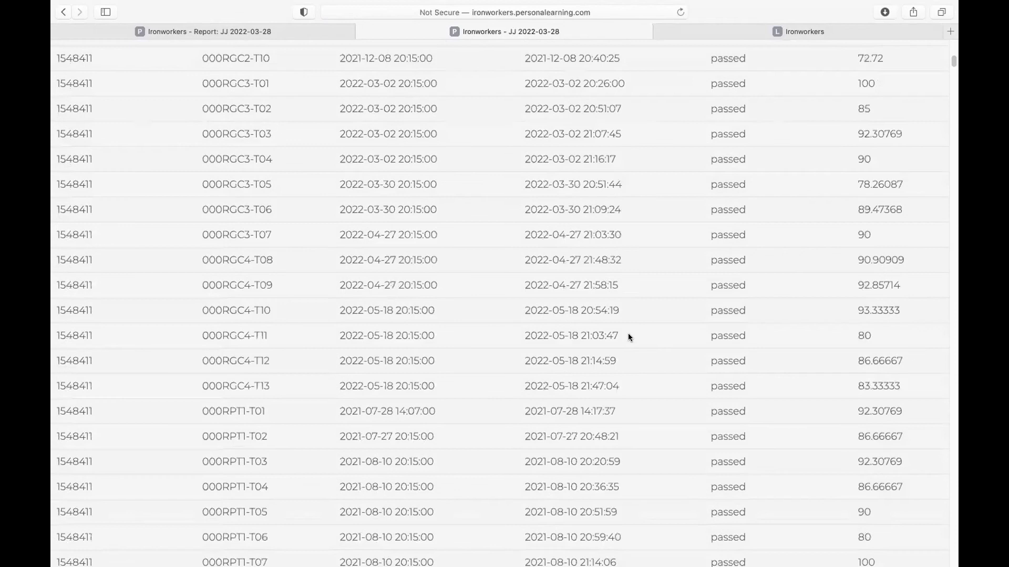
{"action": "scroll", "coordinate": [628, 337], "scroll_direction": "up", "scroll_amount": 10}
{"action": "scroll", "coordinate": [628, 337], "scroll_direction": "up", "scroll_amount": 4}
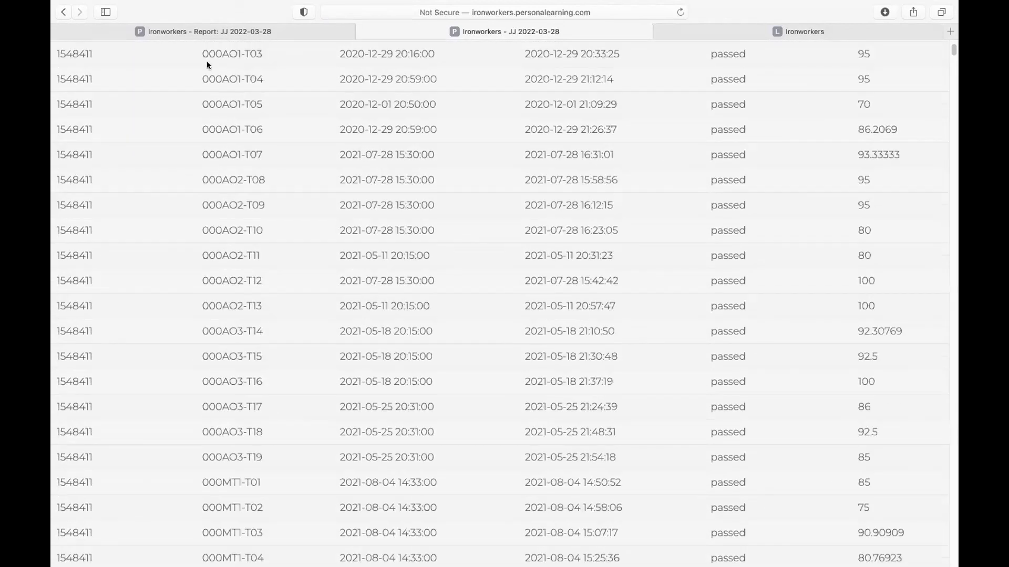
{"action": "scroll", "coordinate": [380, 99], "scroll_direction": "up", "scroll_amount": 4}
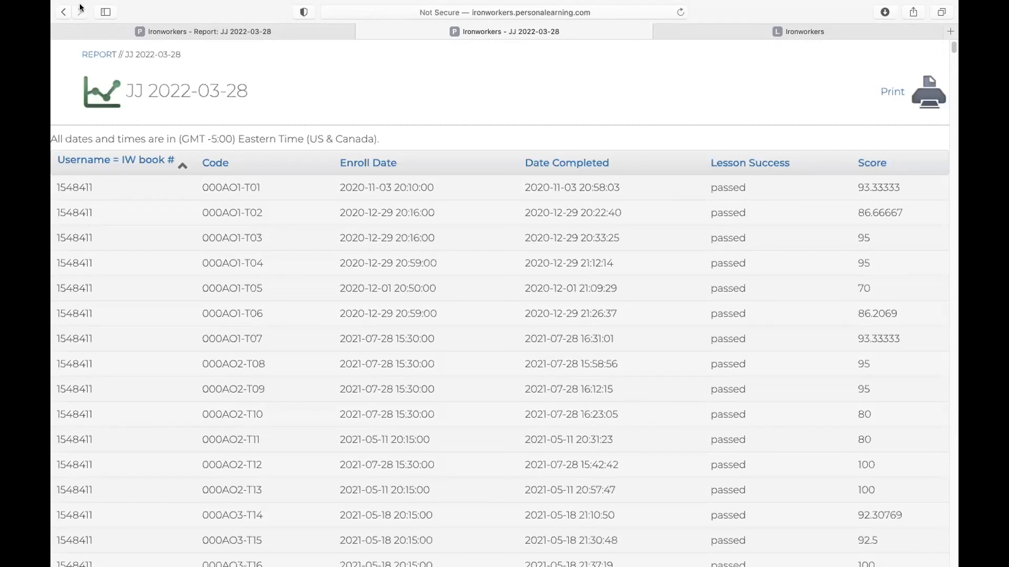
{"action": "mouse_move", "coordinate": [82, 7]}
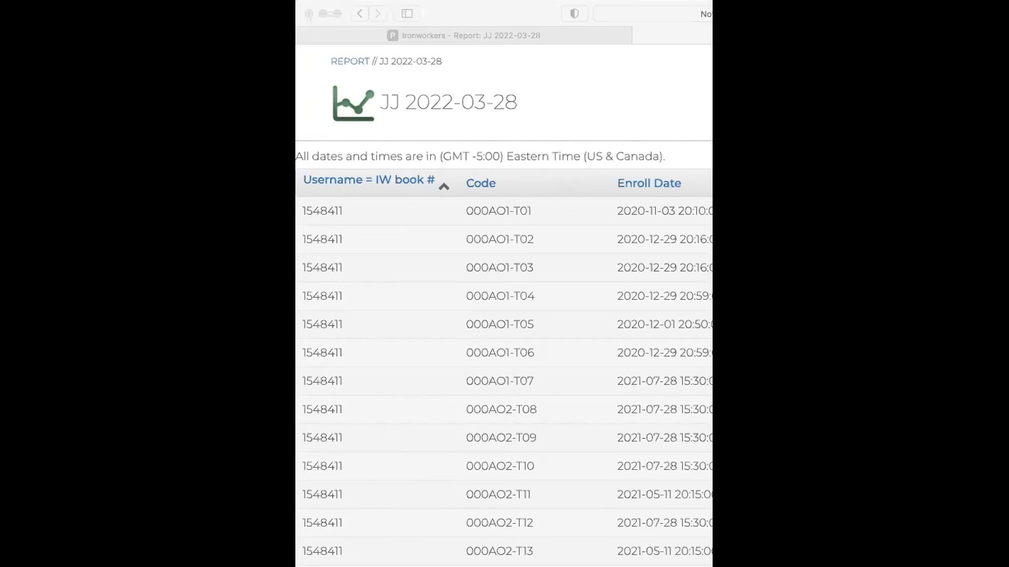
- Maximize the browser on the Iron Workers Online page and sign in with saved credentials
{"action": "left_click", "coordinate": [335, 85]}
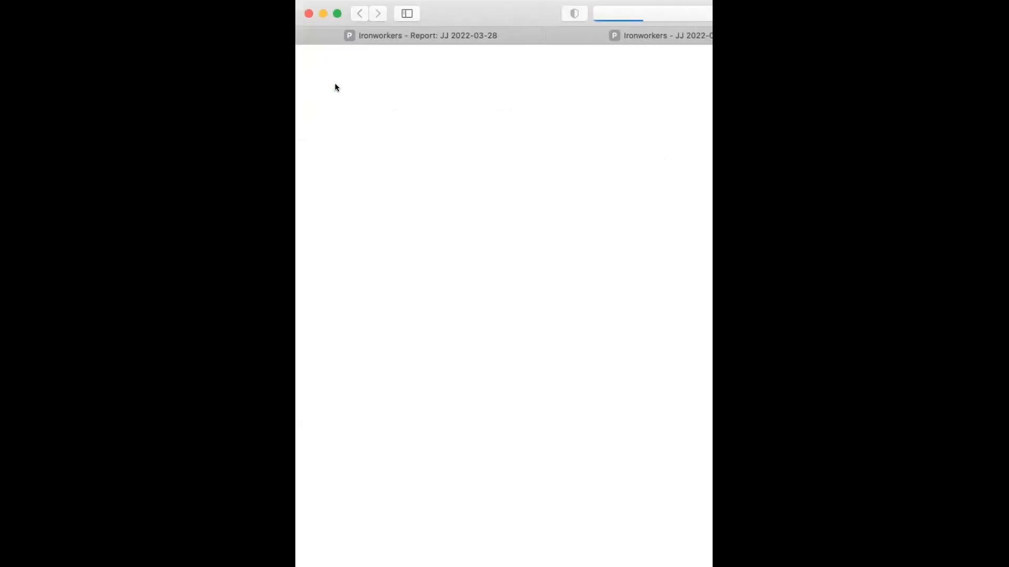
{"action": "double_click", "coordinate": [525, 25]}
{"action": "left_click", "coordinate": [518, 273]}
{"action": "left_click", "coordinate": [83, 13]}
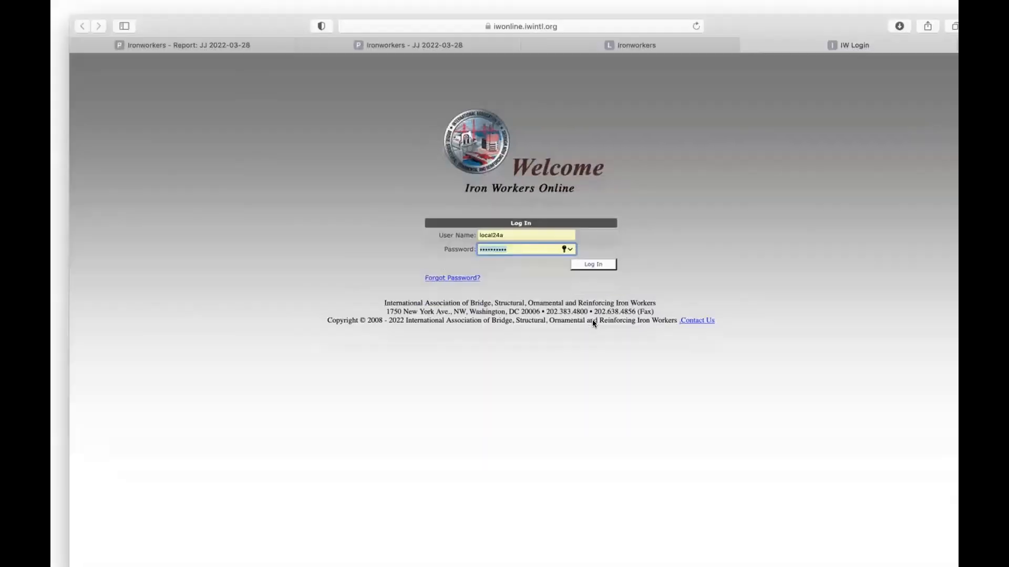
{"action": "left_click", "coordinate": [571, 258]}
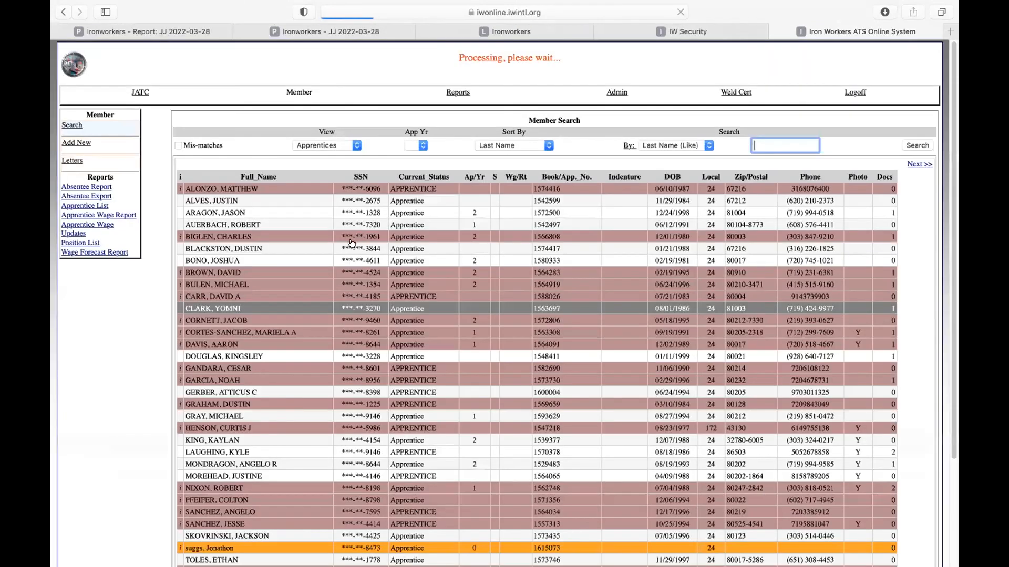
- Search members by the apprentice's last name and open the second matching record
{"action": "type", "text": "sanchez"}
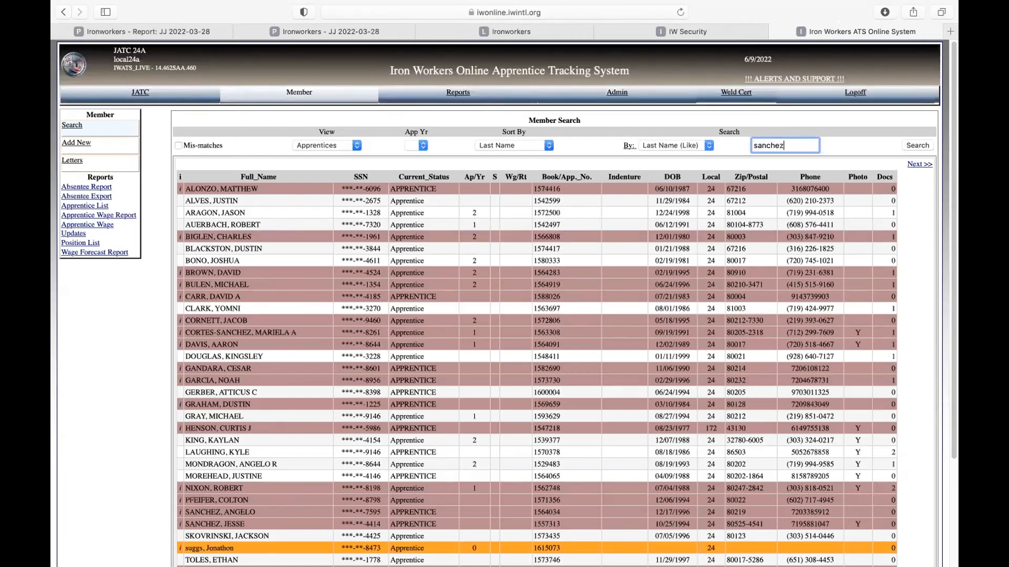
{"action": "left_click", "coordinate": [917, 145]}
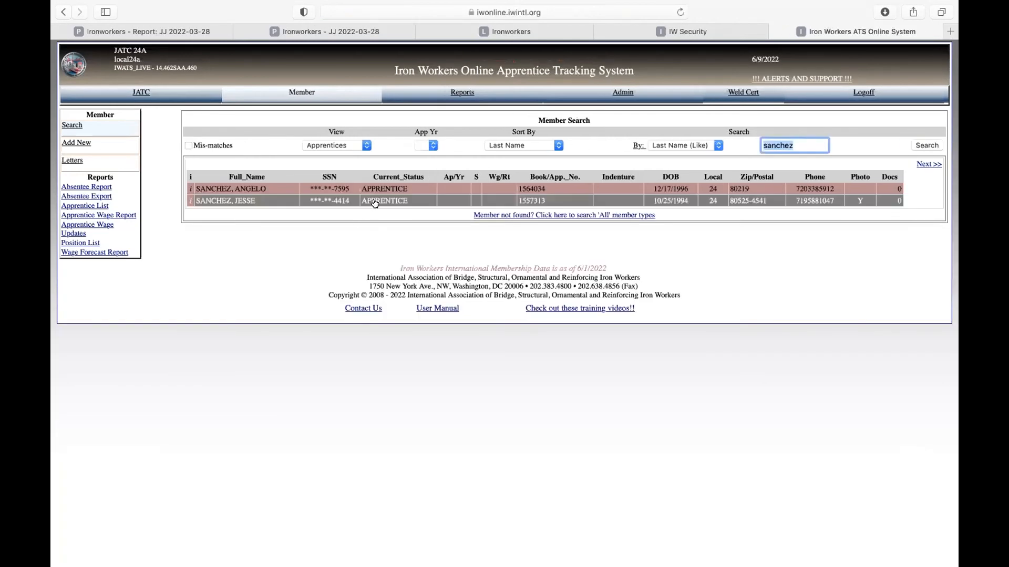
{"action": "left_click", "coordinate": [375, 200]}
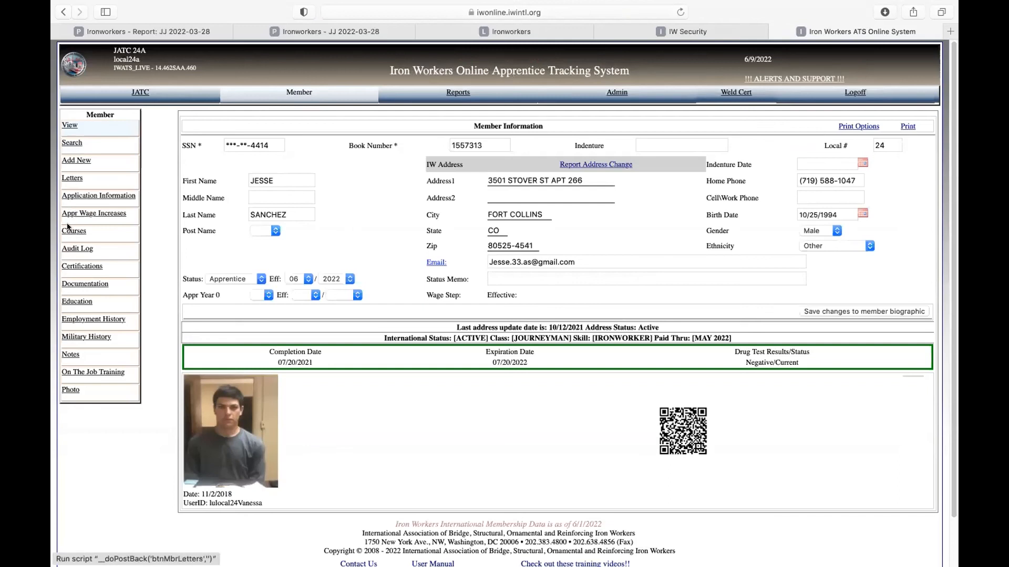
{"action": "left_click", "coordinate": [72, 232]}
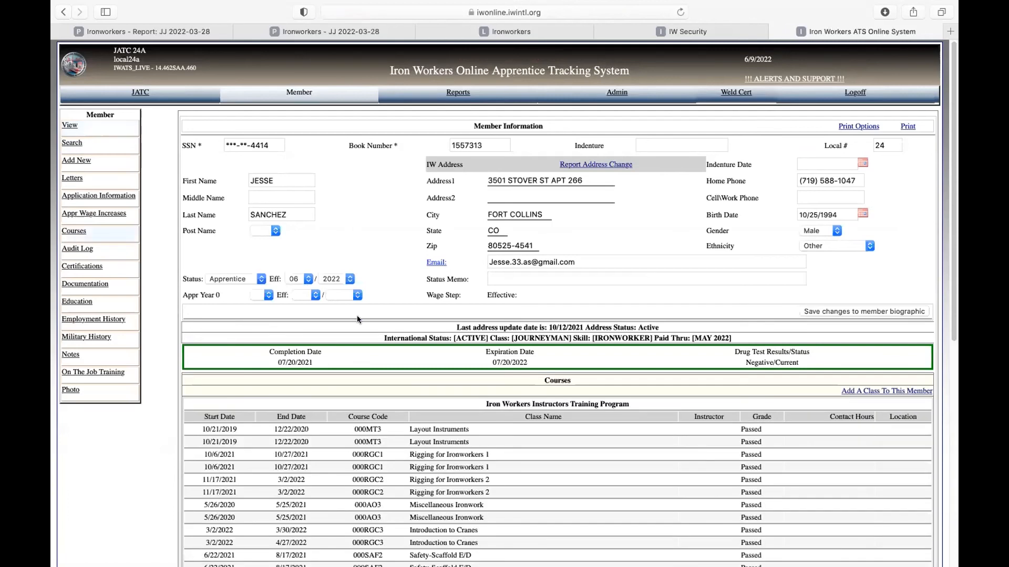
{"action": "scroll", "coordinate": [357, 316], "scroll_direction": "down", "scroll_amount": 5}
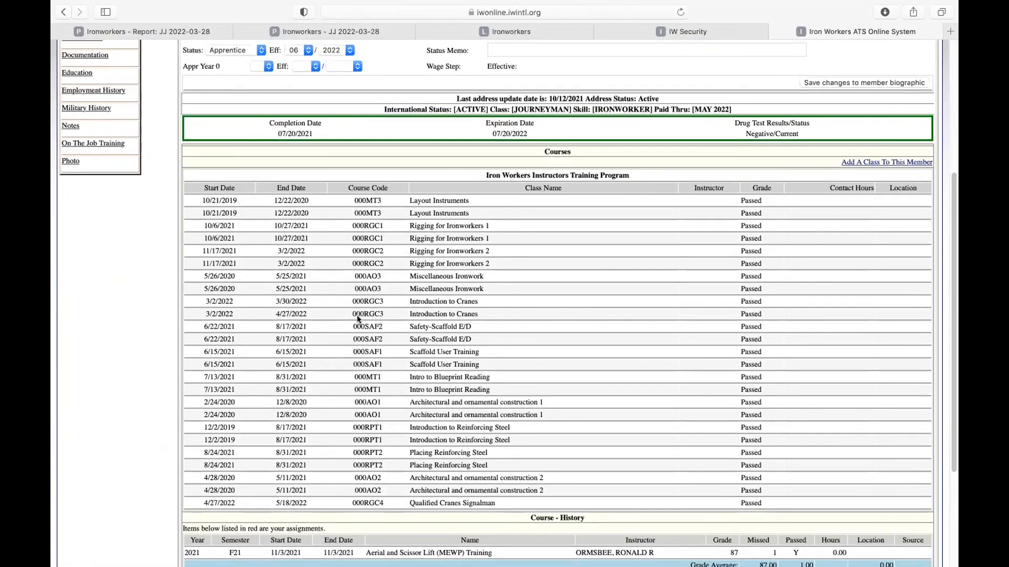
{"action": "scroll", "coordinate": [357, 318], "scroll_direction": "down", "scroll_amount": 4}
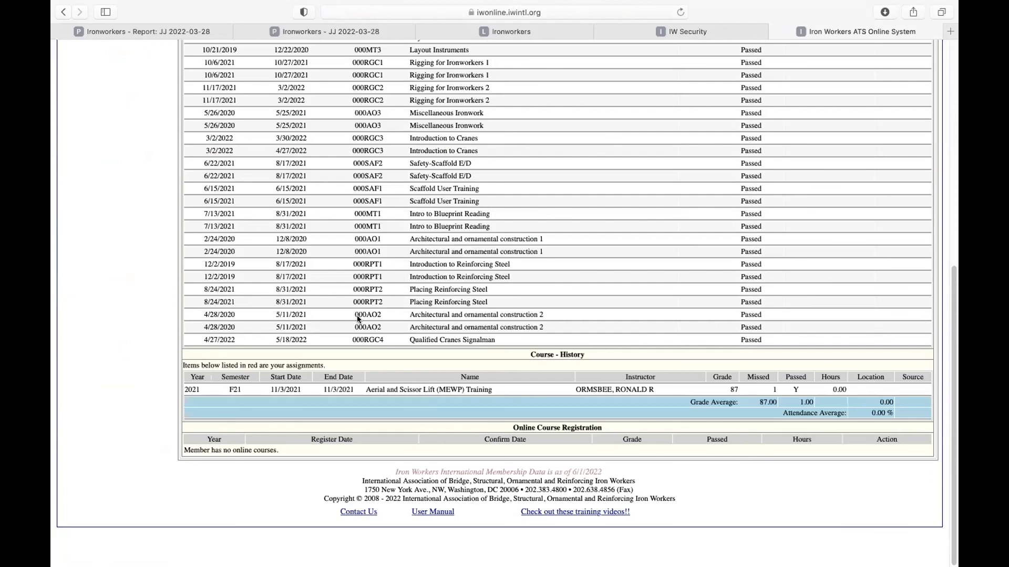
{"action": "scroll", "coordinate": [357, 315], "scroll_direction": "up", "scroll_amount": 3}
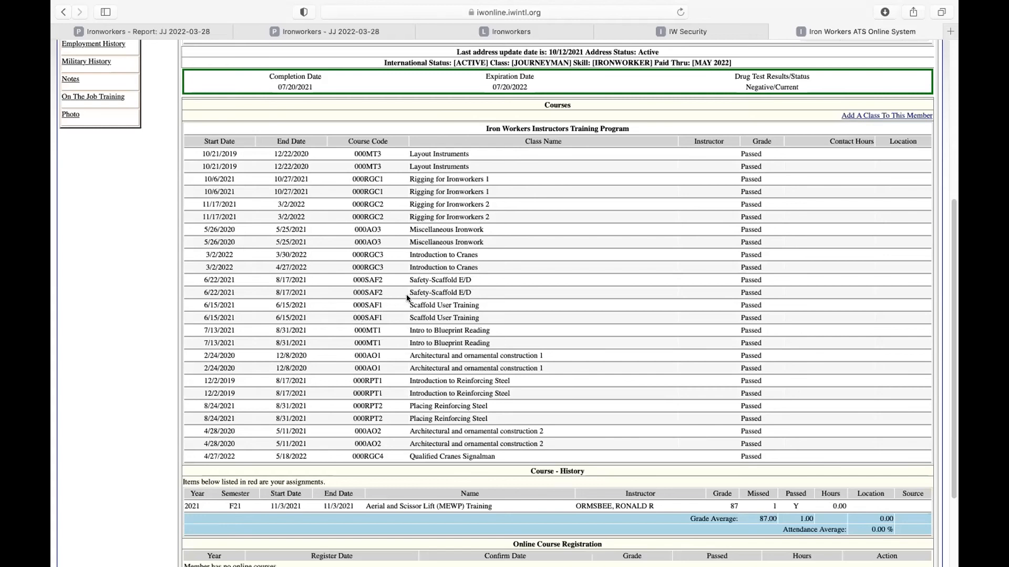
{"action": "scroll", "coordinate": [442, 300], "scroll_direction": "down", "scroll_amount": 2}
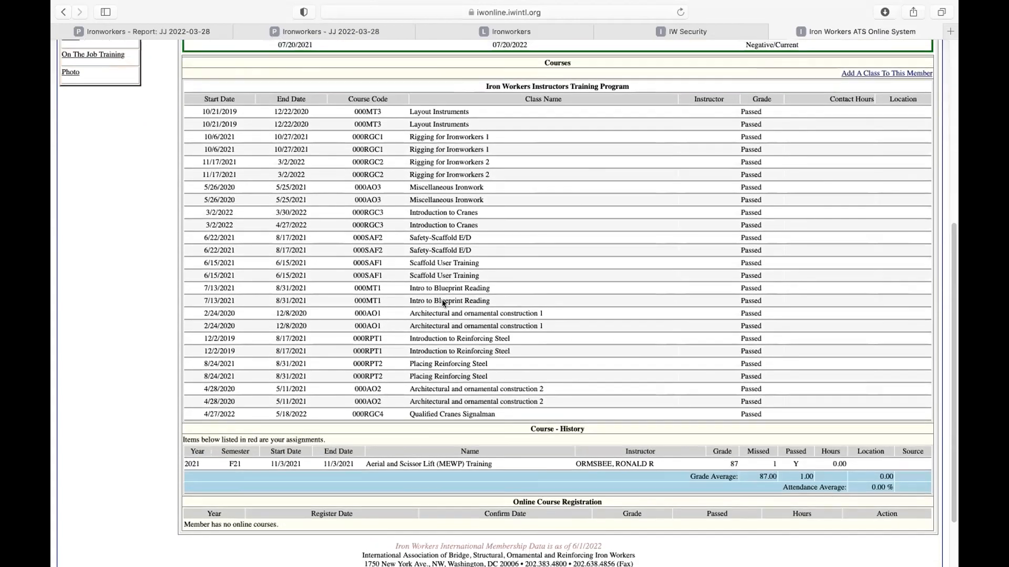
{"action": "scroll", "coordinate": [443, 303], "scroll_direction": "up", "scroll_amount": 5}
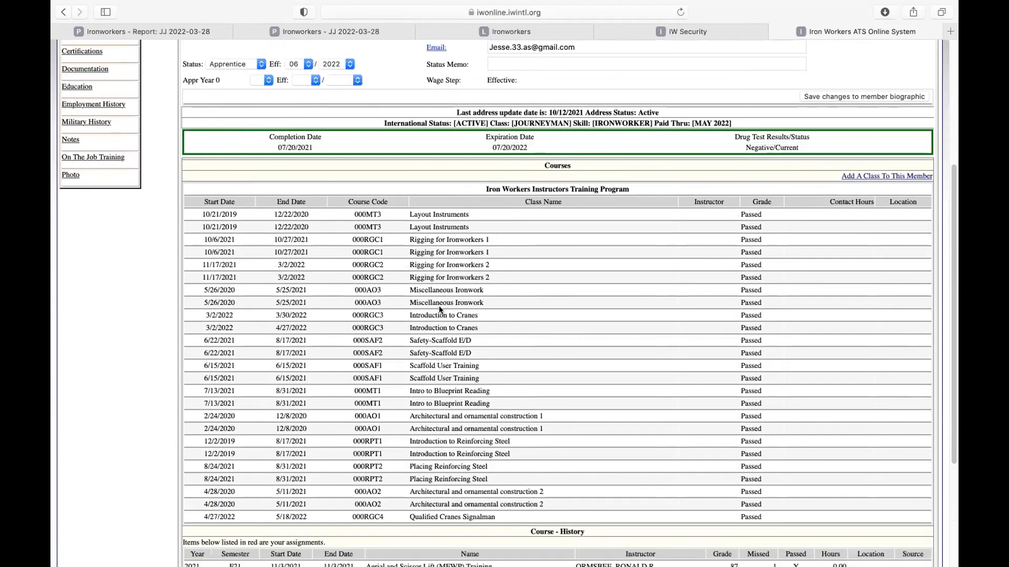
{"action": "scroll", "coordinate": [439, 310], "scroll_direction": "down", "scroll_amount": 5}
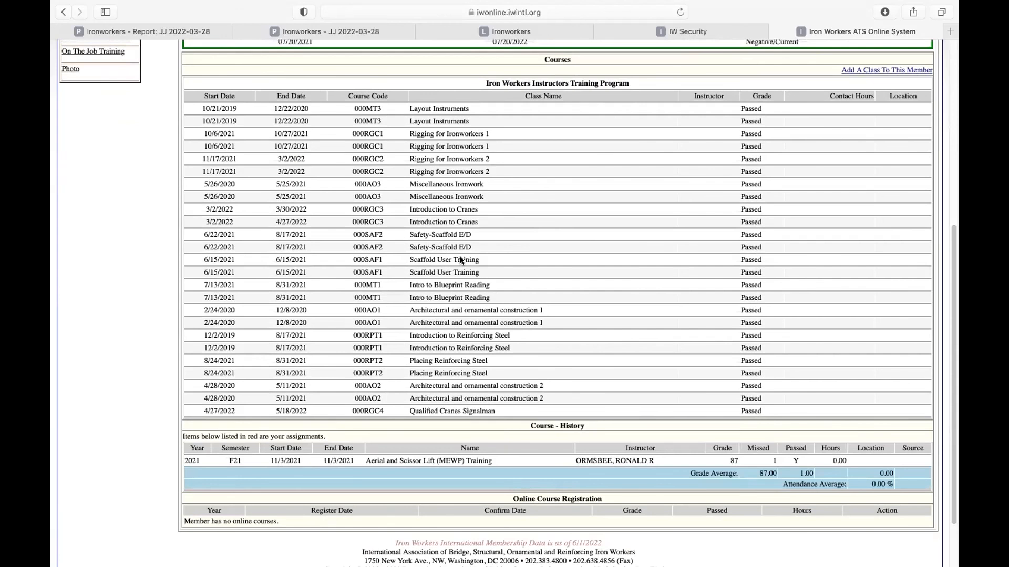
{"action": "scroll", "coordinate": [461, 260], "scroll_direction": "up", "scroll_amount": 1}
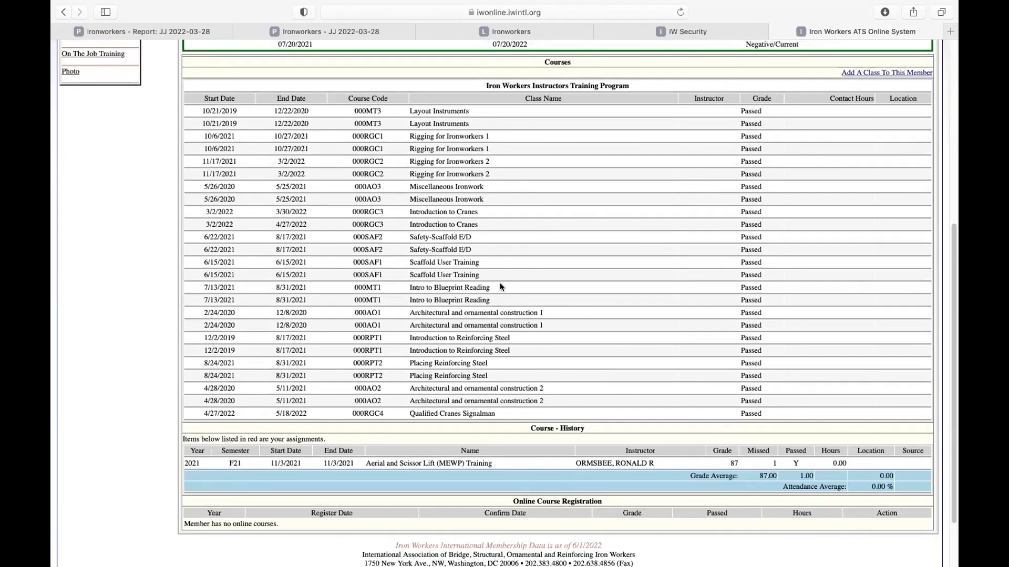
{"action": "scroll", "coordinate": [523, 290], "scroll_direction": "up", "scroll_amount": 1}
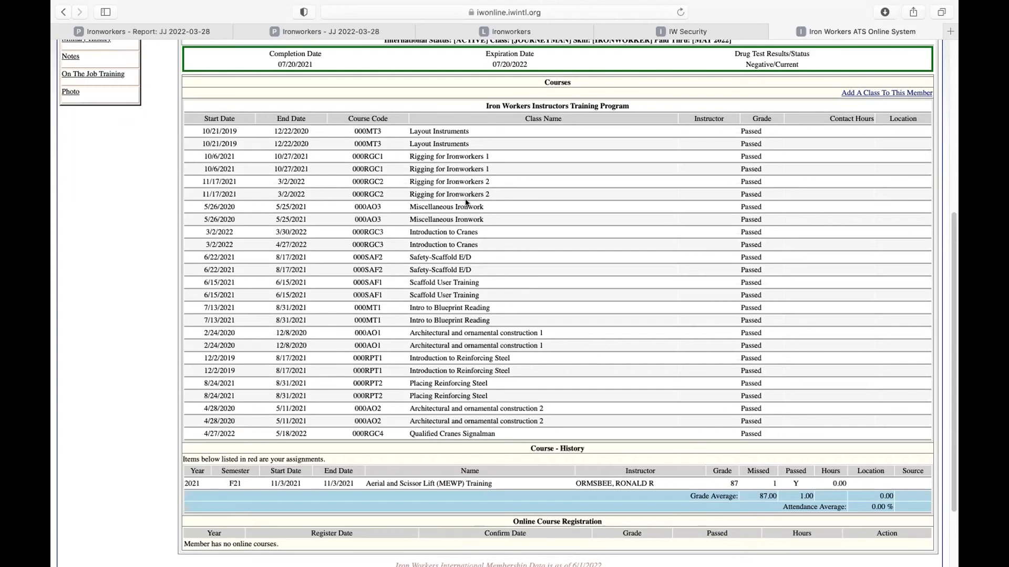
{"action": "scroll", "coordinate": [476, 268], "scroll_direction": "down", "scroll_amount": 1}
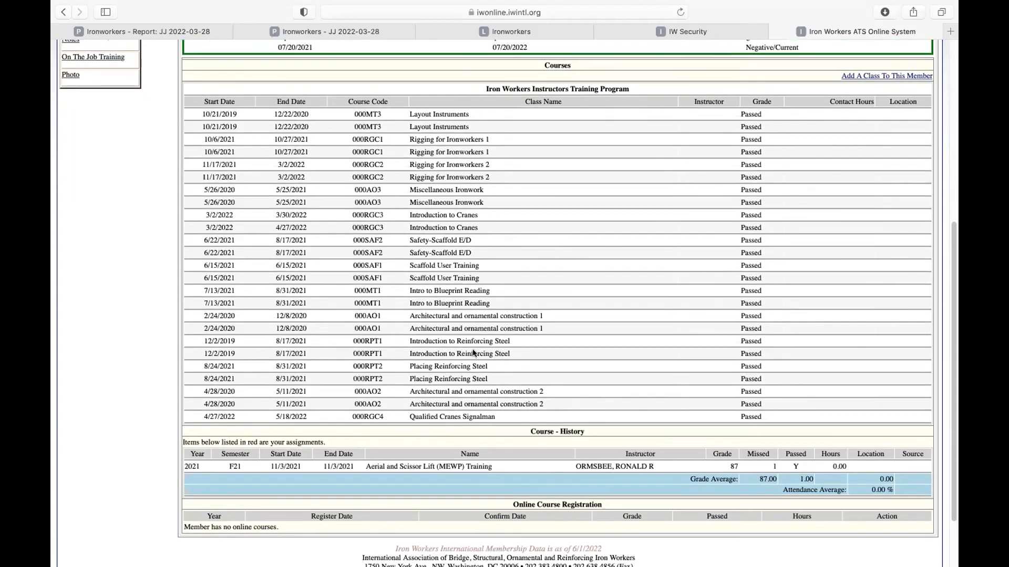
{"action": "scroll", "coordinate": [471, 366], "scroll_direction": "down", "scroll_amount": 5}
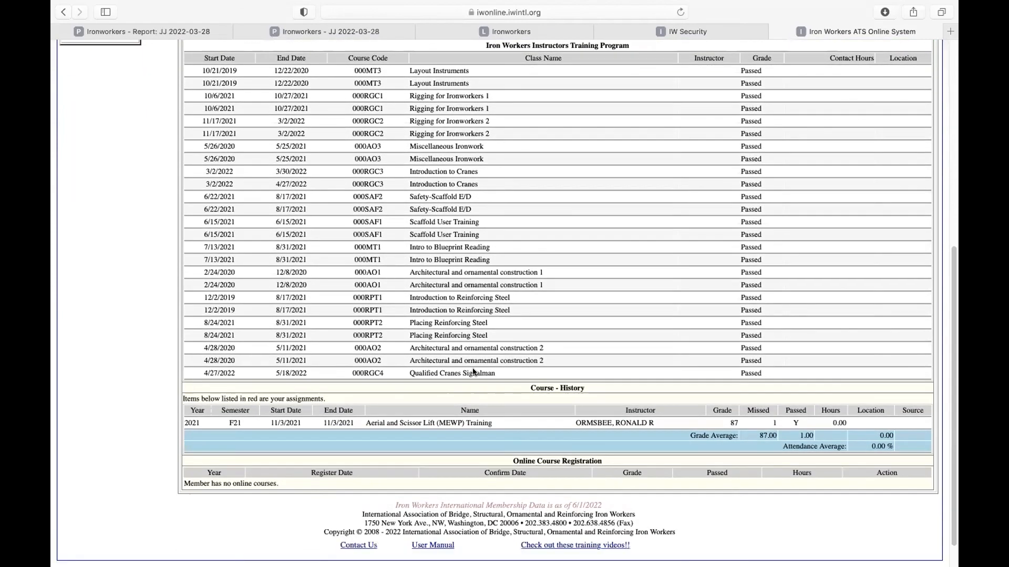
{"action": "scroll", "coordinate": [473, 371], "scroll_direction": "up", "scroll_amount": 10}
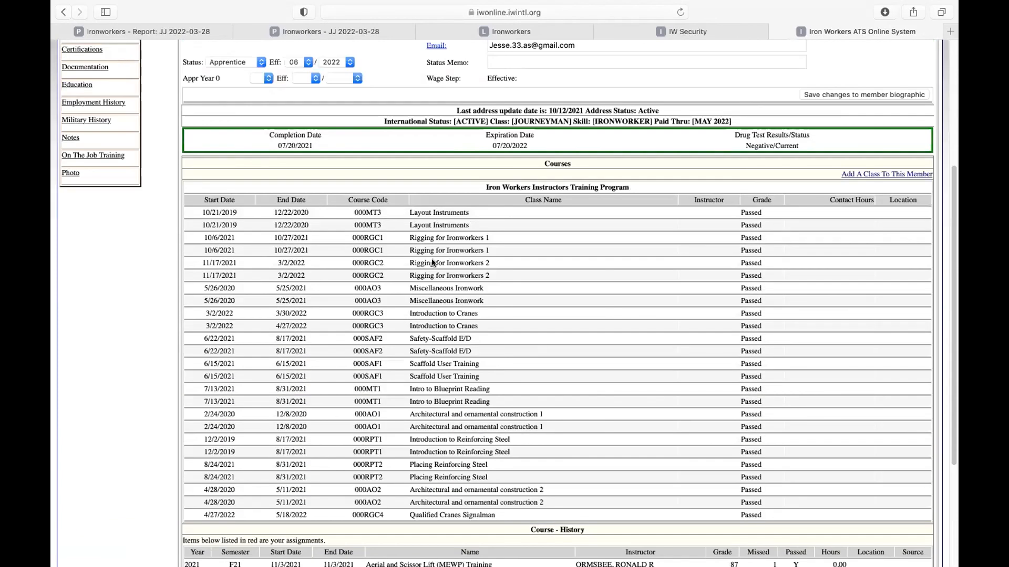
{"action": "right_click", "coordinate": [432, 260]}
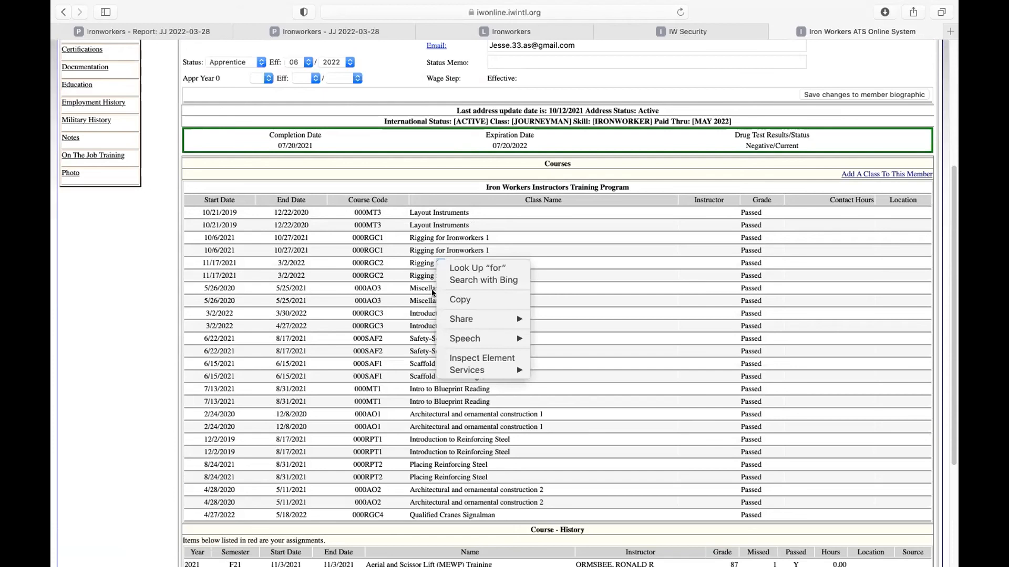
{"action": "left_click", "coordinate": [560, 351]}
{"action": "scroll", "coordinate": [560, 351], "scroll_direction": "down", "scroll_amount": 1}
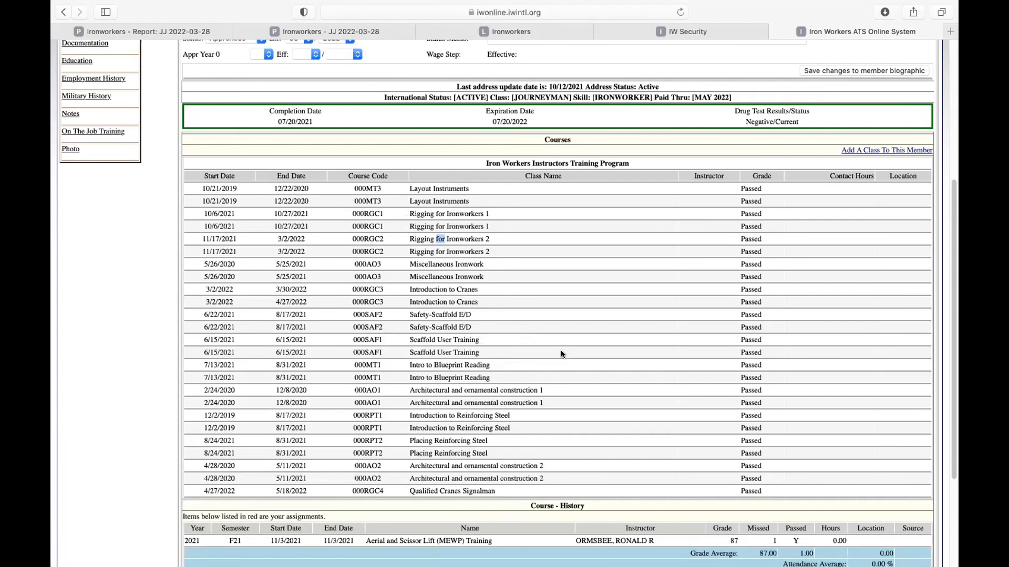
{"action": "scroll", "coordinate": [562, 354], "scroll_direction": "down", "scroll_amount": 4}
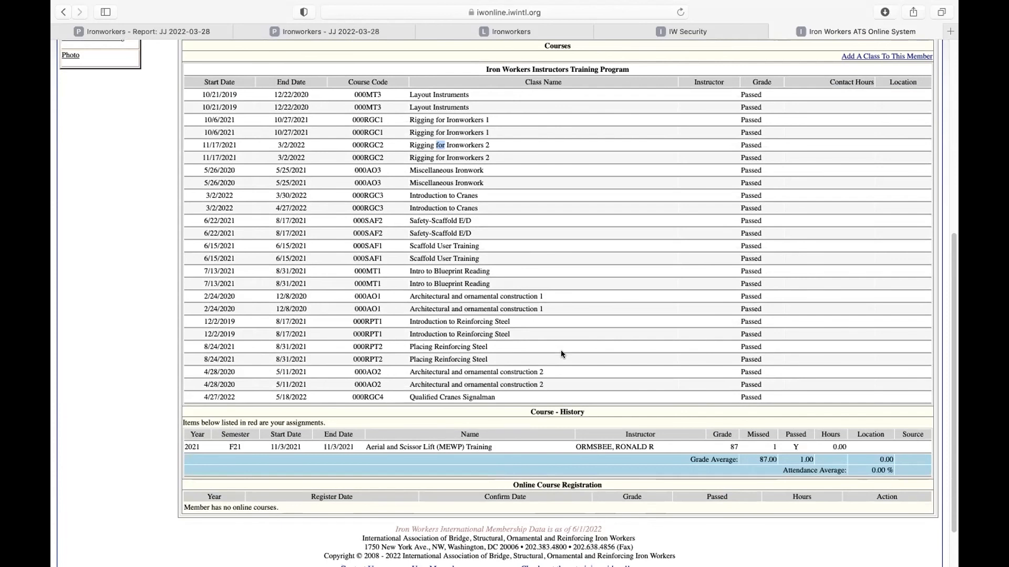
{"action": "scroll", "coordinate": [561, 354], "scroll_direction": "up", "scroll_amount": 1}
{"action": "scroll", "coordinate": [561, 354], "scroll_direction": "up", "scroll_amount": 3}
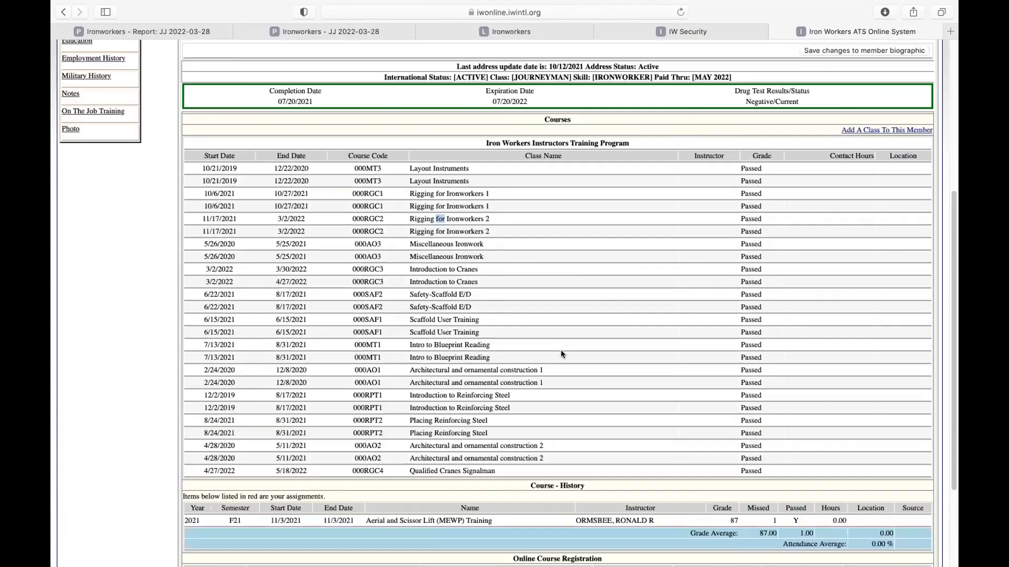
{"action": "scroll", "coordinate": [561, 354], "scroll_direction": "down", "scroll_amount": 1}
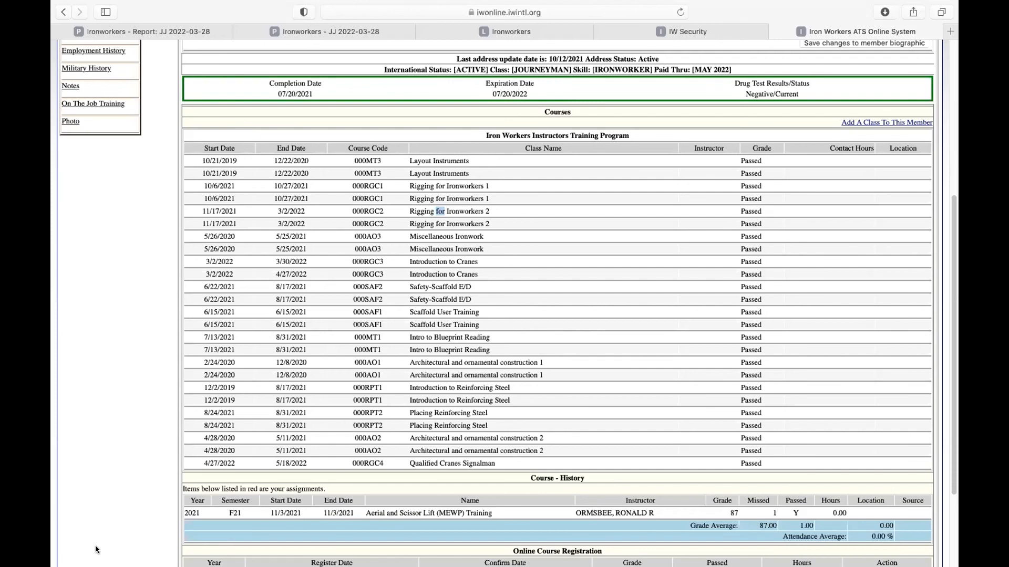
{"action": "scroll", "coordinate": [119, 519], "scroll_direction": "down", "scroll_amount": 1}
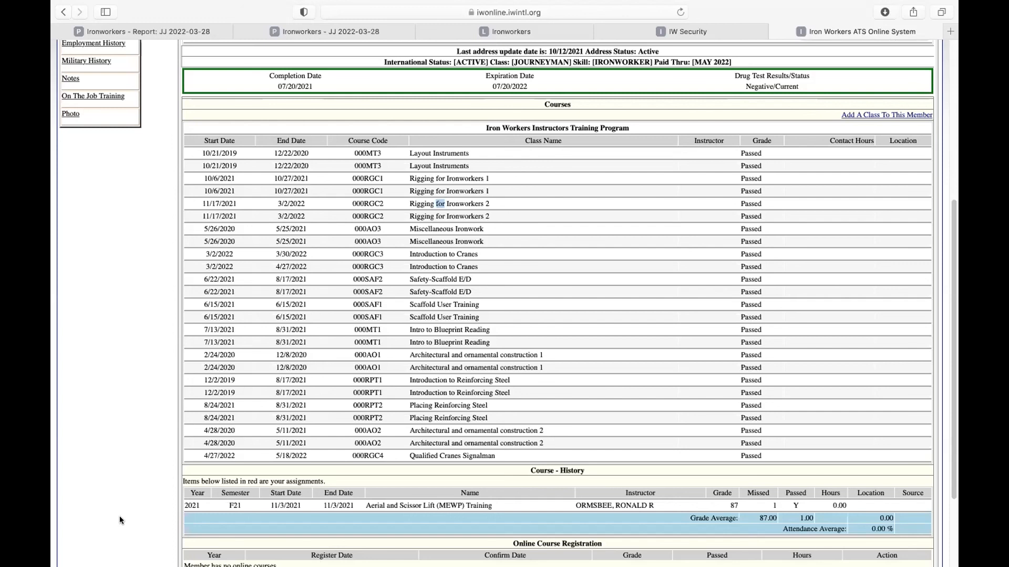
{"action": "left_click", "coordinate": [103, 538]}
{"action": "scroll", "coordinate": [127, 550], "scroll_direction": "down", "scroll_amount": 3}
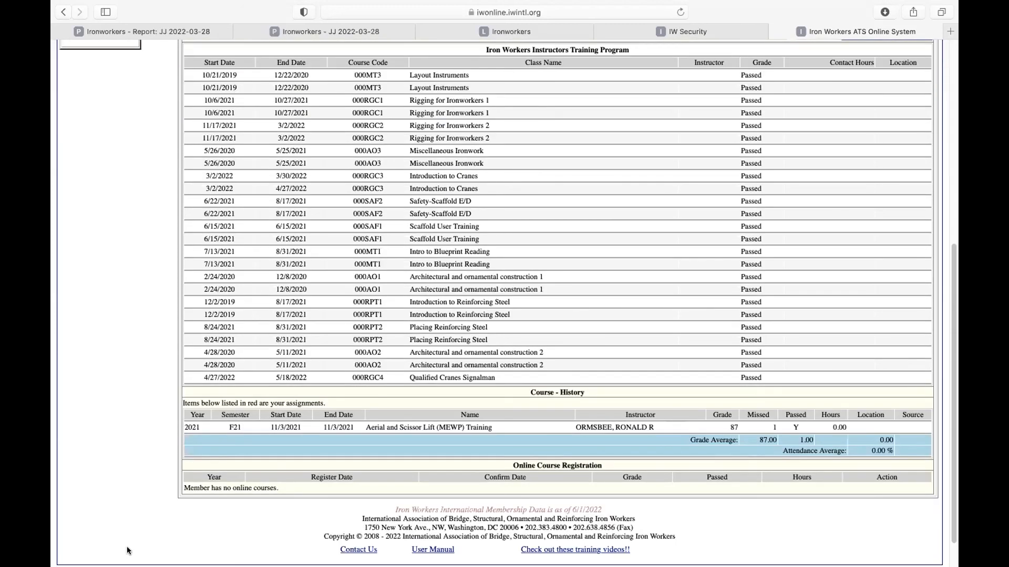
{"action": "scroll", "coordinate": [127, 550], "scroll_direction": "up", "scroll_amount": 1}
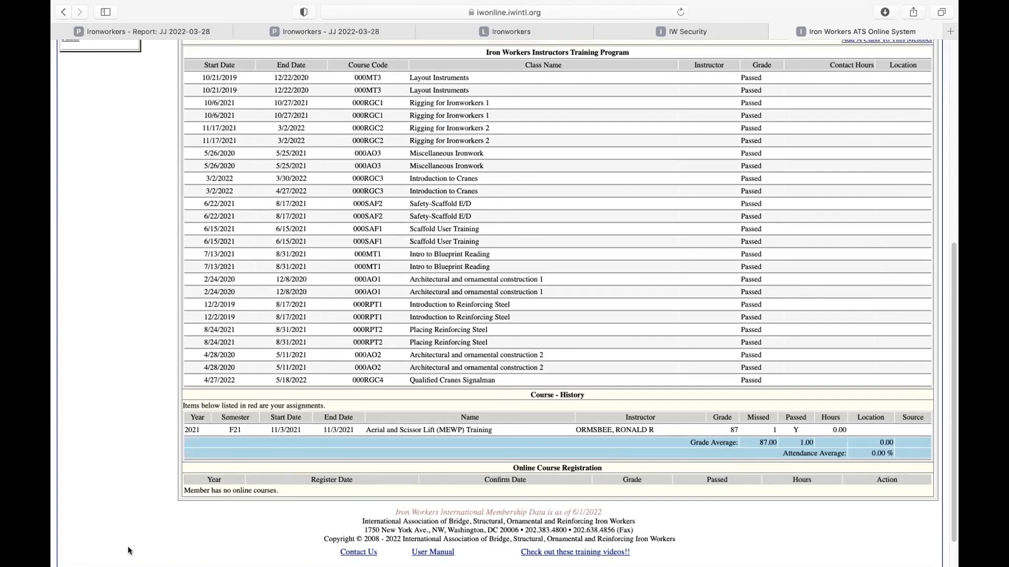
{"action": "scroll", "coordinate": [127, 550], "scroll_direction": "up", "scroll_amount": 3}
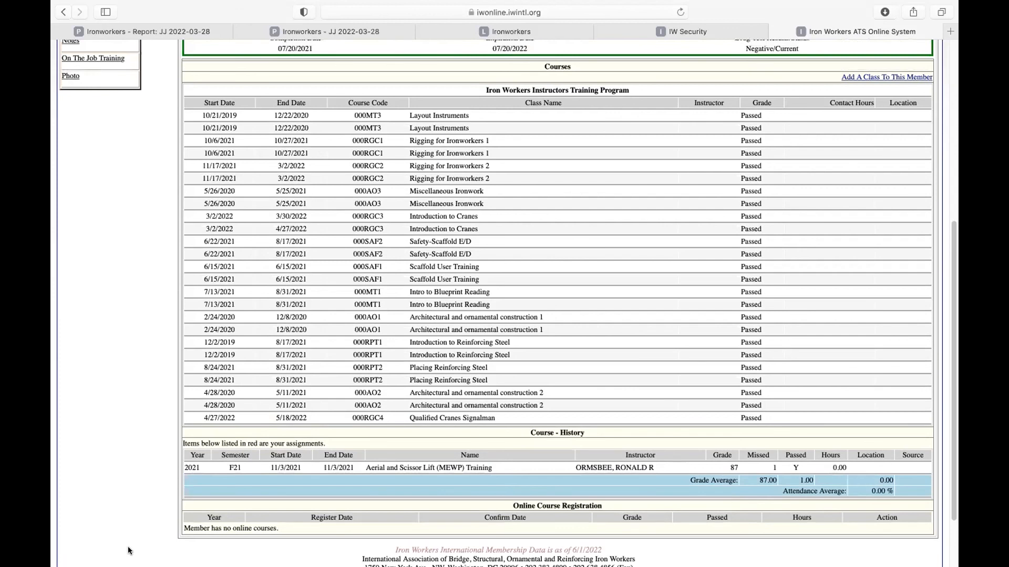
{"action": "scroll", "coordinate": [128, 550], "scroll_direction": "up", "scroll_amount": 2}
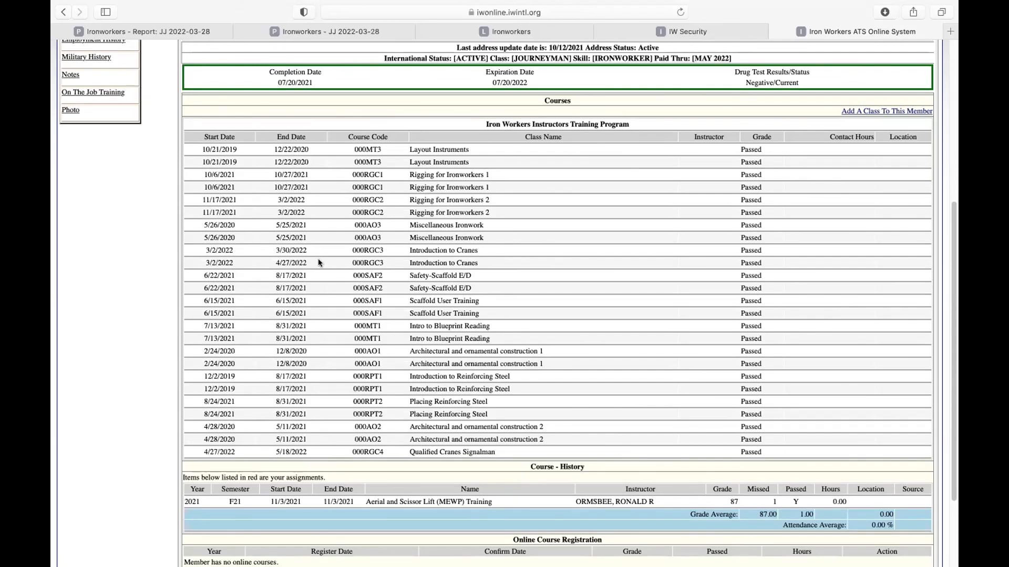
{"action": "scroll", "coordinate": [395, 274], "scroll_direction": "down", "scroll_amount": 1}
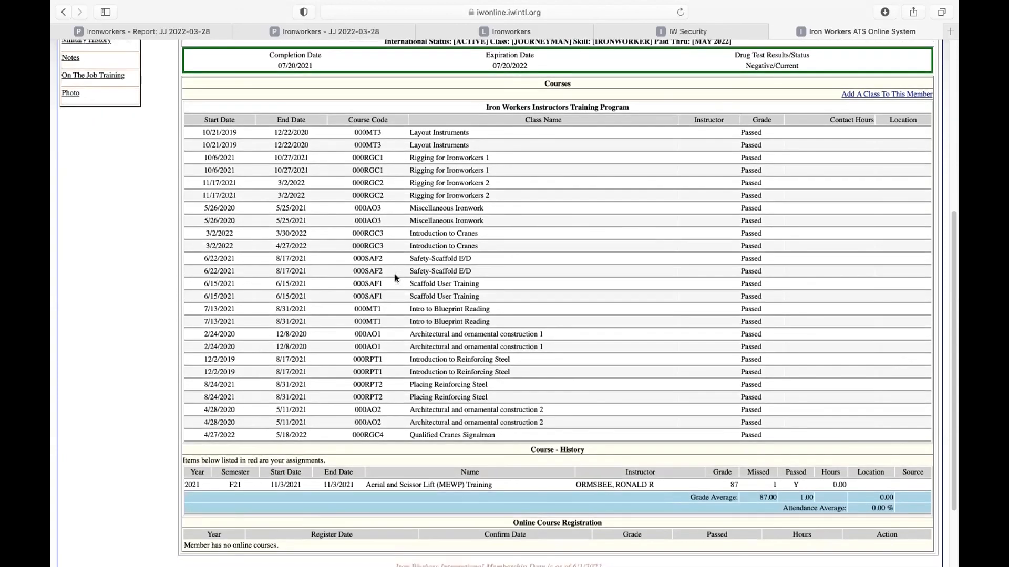
{"action": "scroll", "coordinate": [395, 278], "scroll_direction": "up", "scroll_amount": 1}
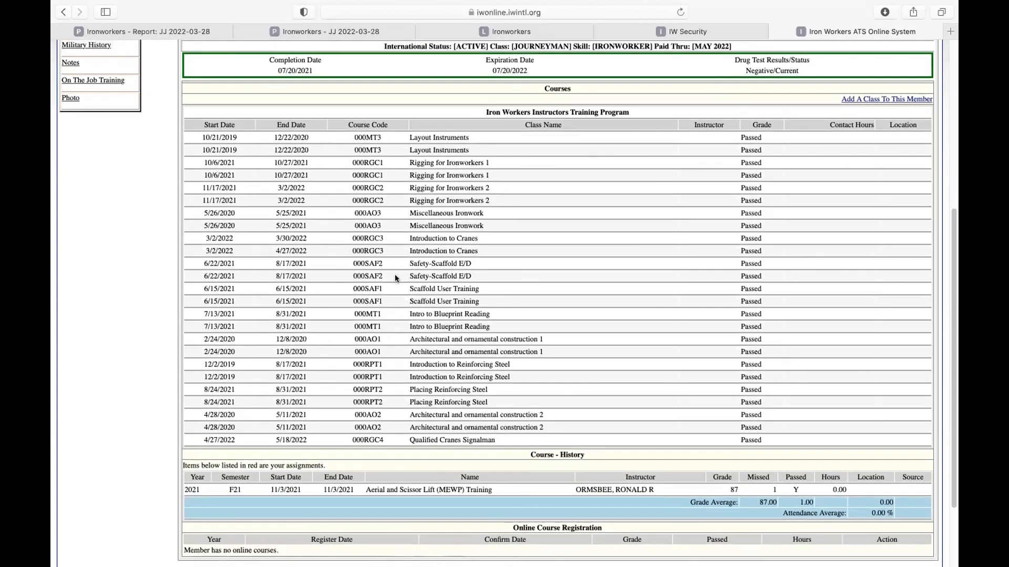